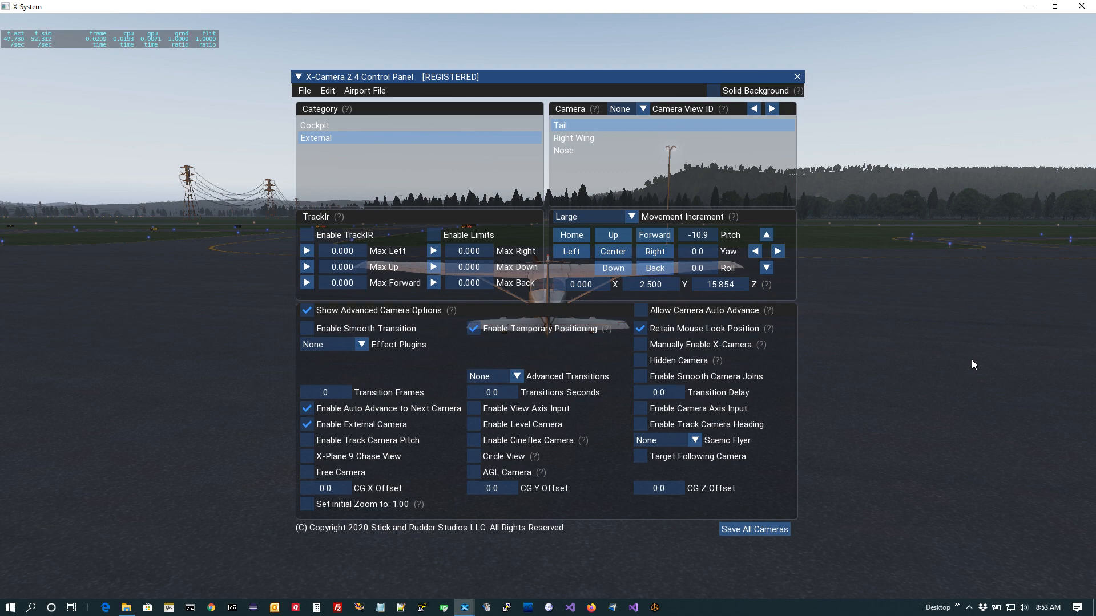
- Switch to the Cockpit camera category and back to External to compare their views
left_click(322, 123)
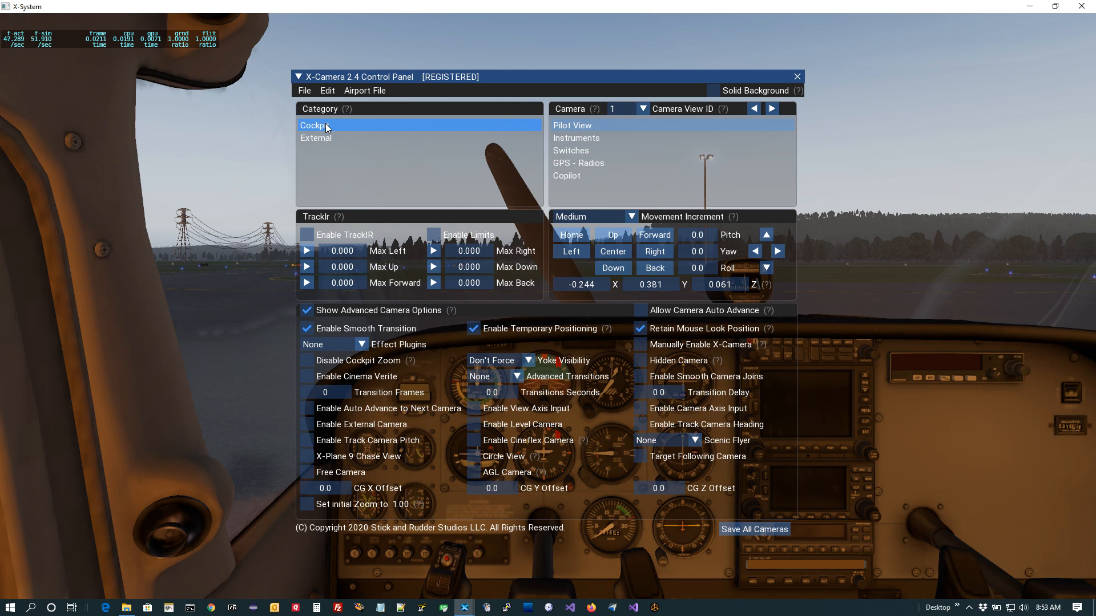
left_click(337, 140)
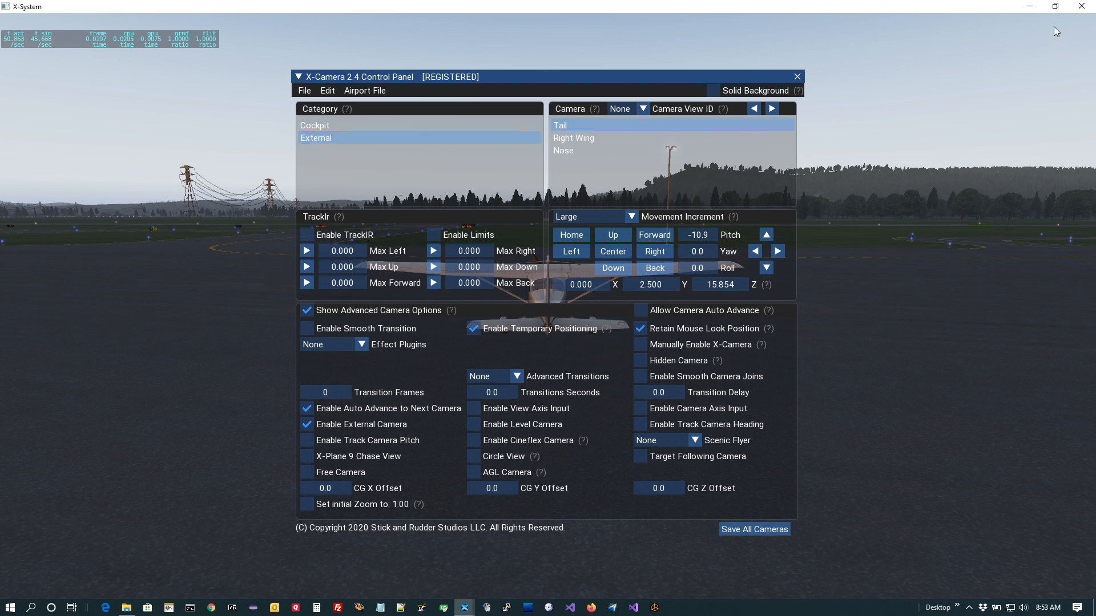
- Change the flight's time of day to bright daylight in the flight configuration and resume the flight
mouse_move(1027, 27)
left_click(1027, 22)
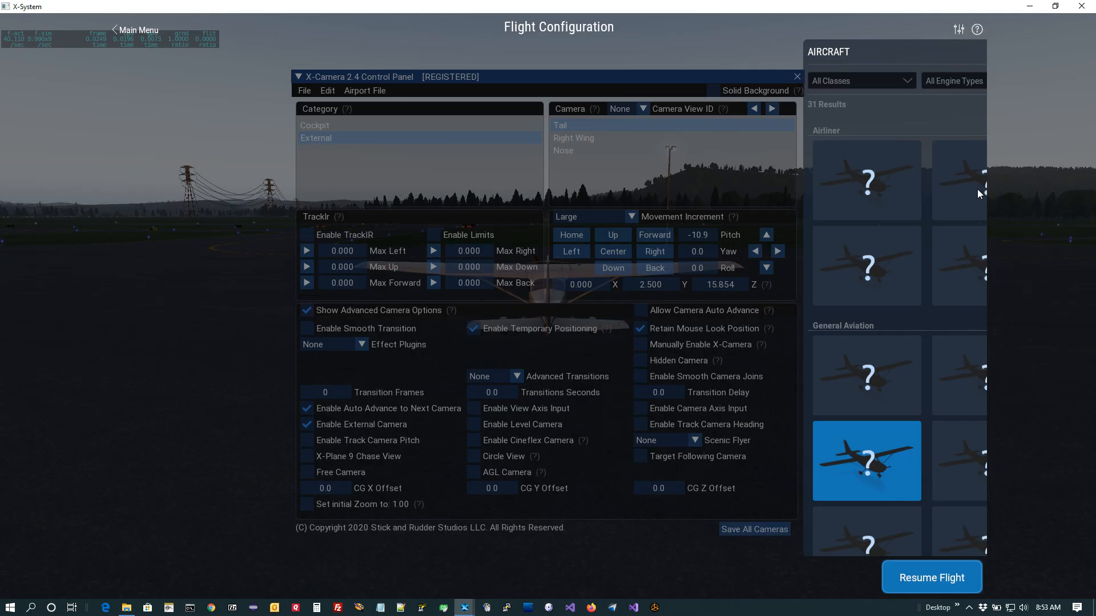
left_click_drag(911, 547, 863, 548)
left_click(933, 579)
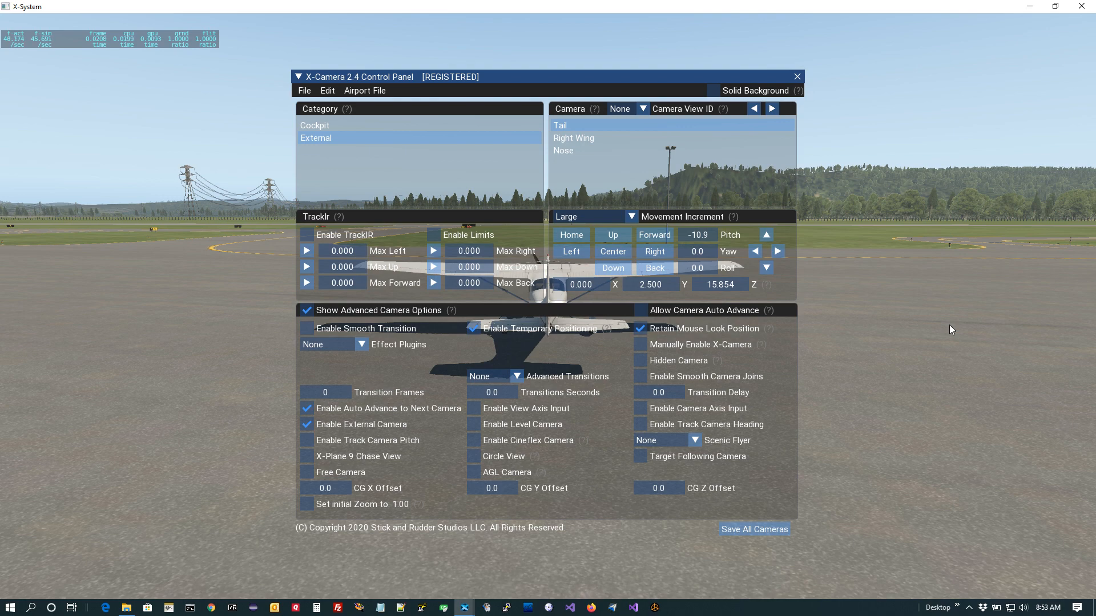
- Cycle through the Cockpit cameras Instruments, Switches, GPS - Radios and Copilot with the control panel collapsed, returning to Pilot View
left_click(337, 125)
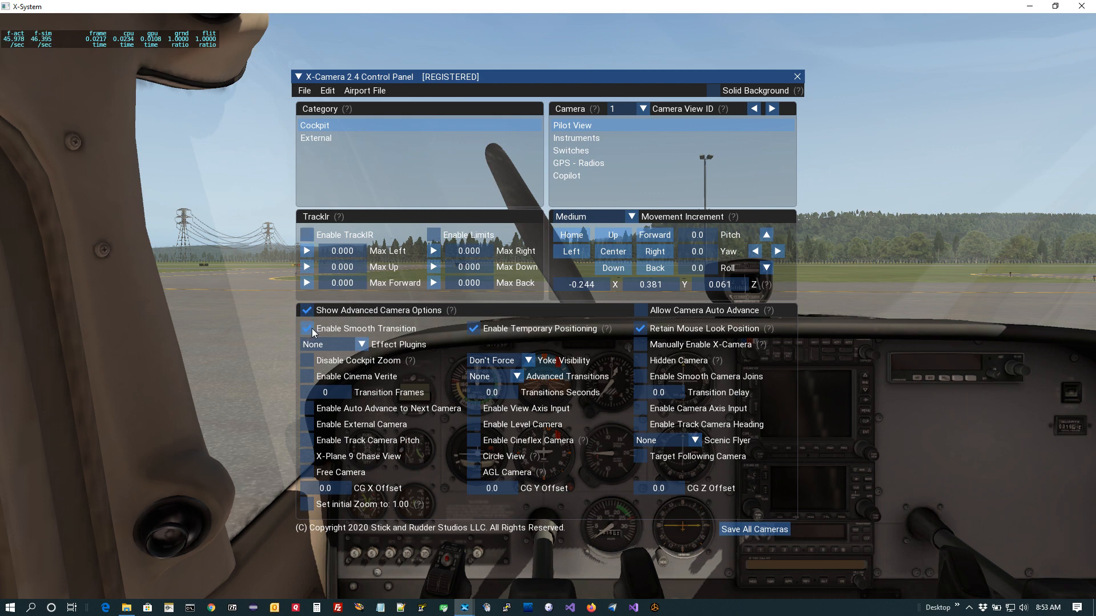
left_click(298, 76)
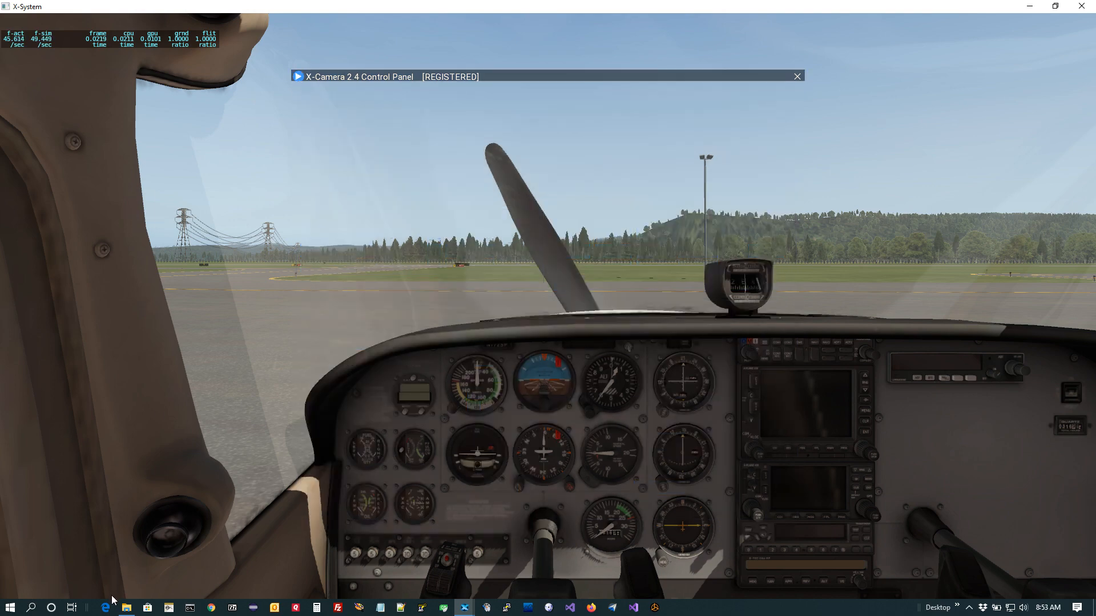
mouse_move(103, 597)
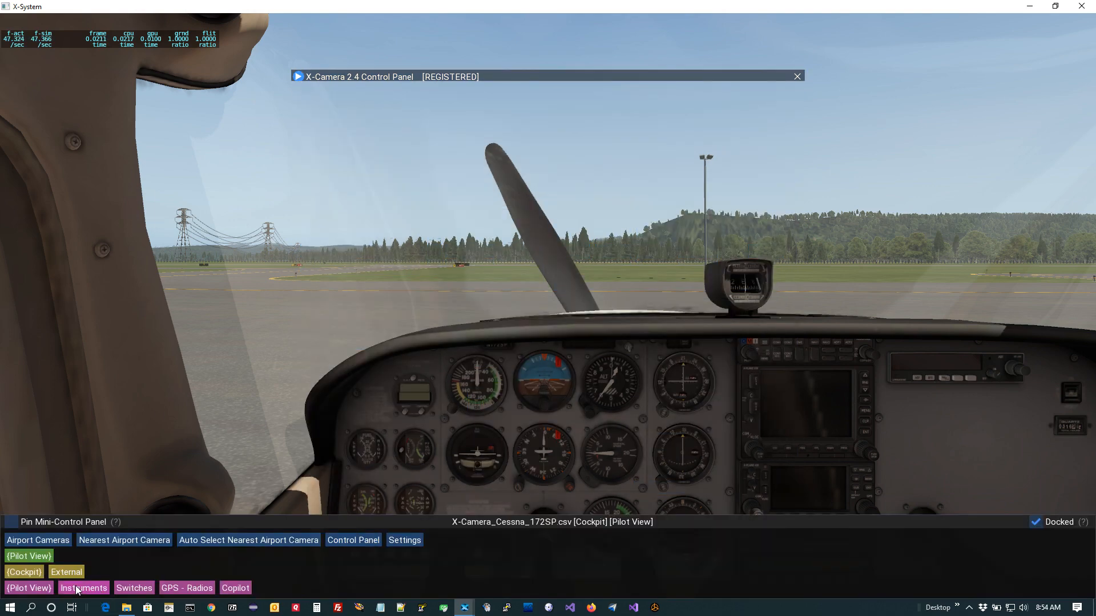
left_click(80, 589)
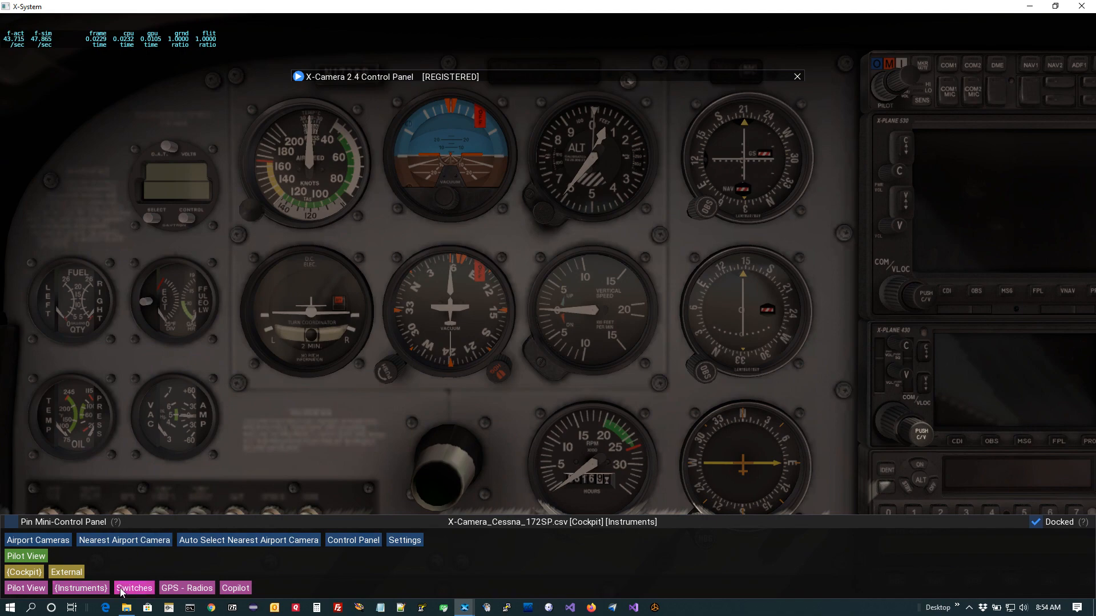
left_click(122, 589)
left_click(179, 591)
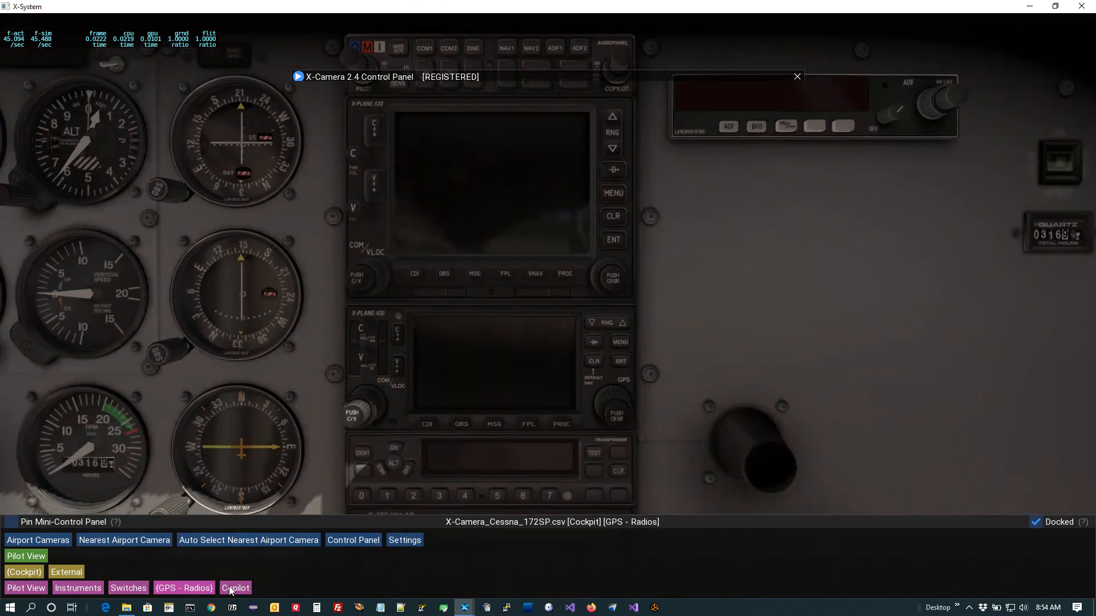
left_click(239, 591)
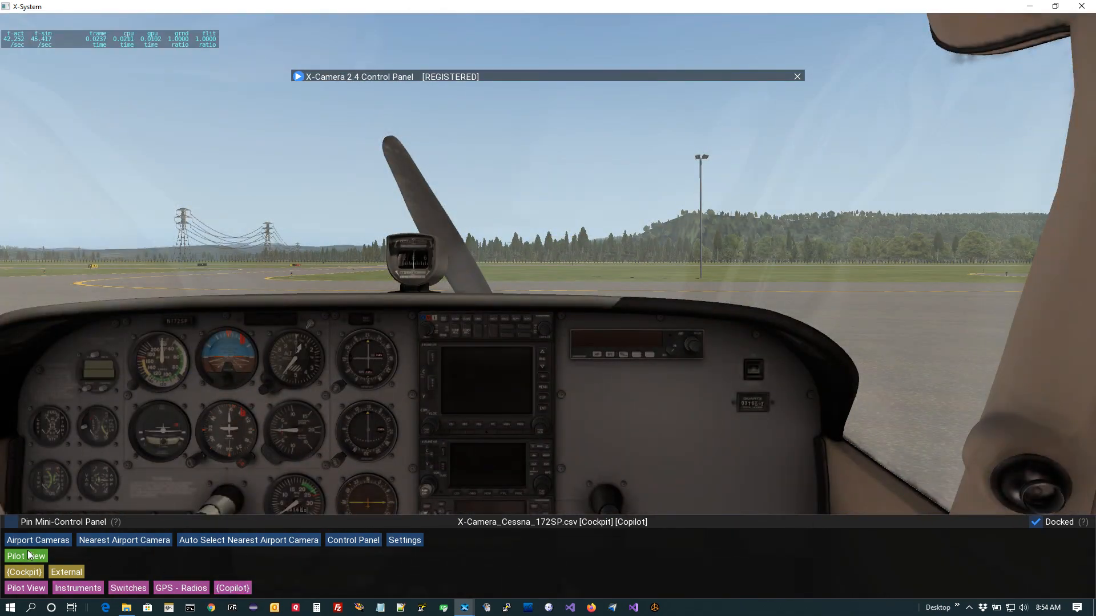
left_click(27, 556)
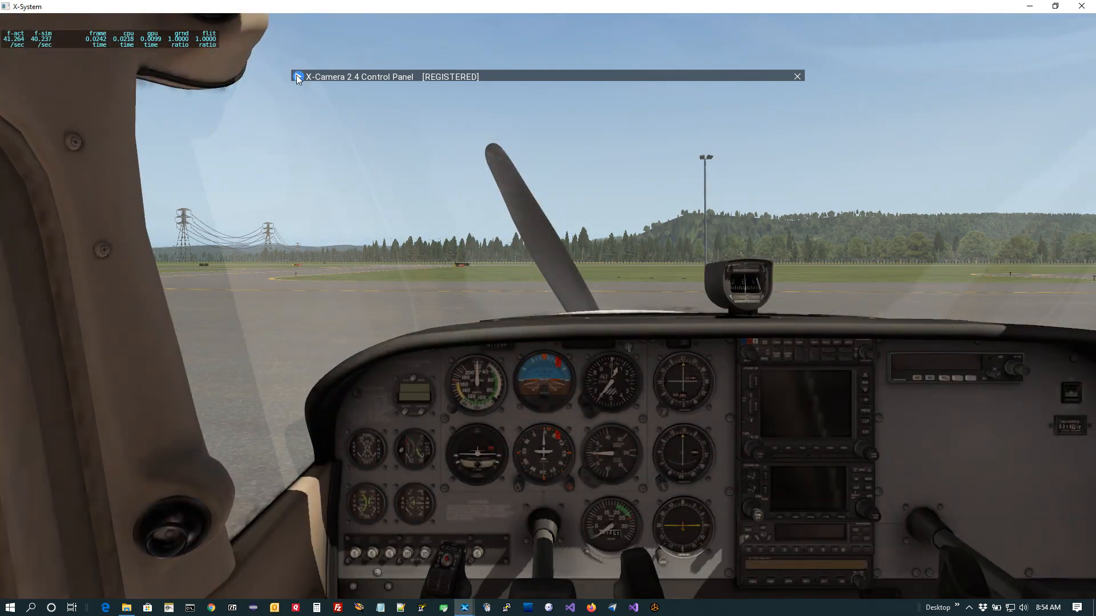
- Activate the Tail camera of the External category and collapse the control panel
left_click(298, 76)
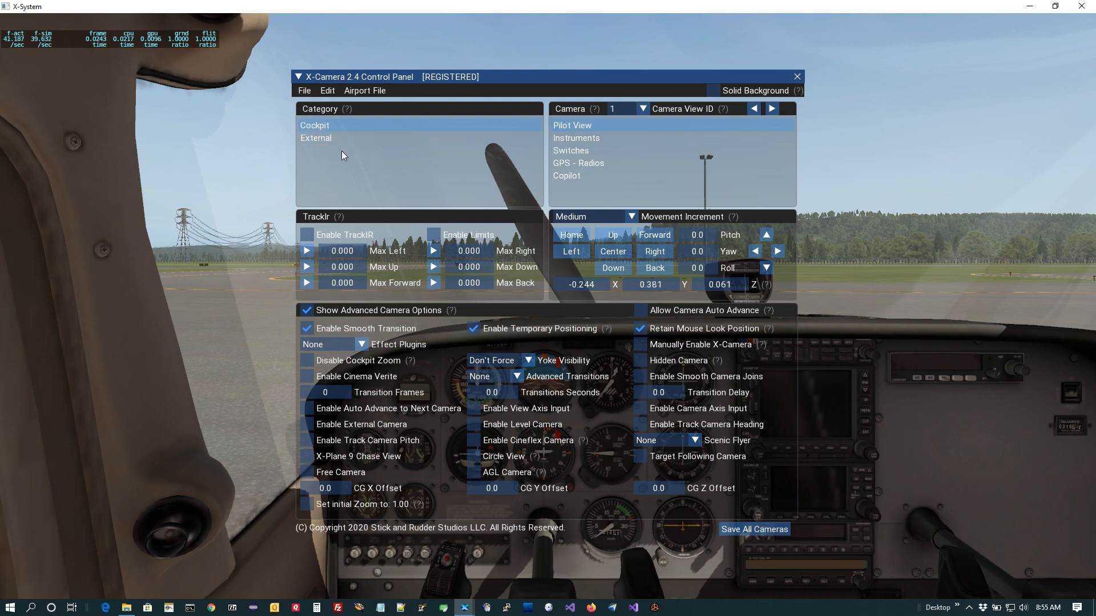
left_click(321, 138)
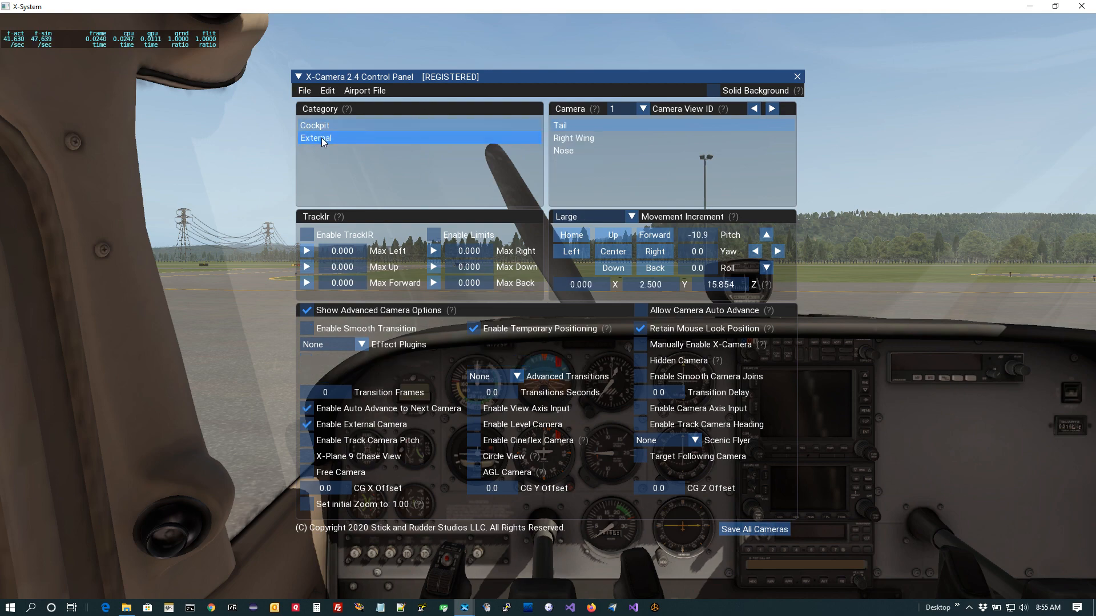
left_click(608, 126)
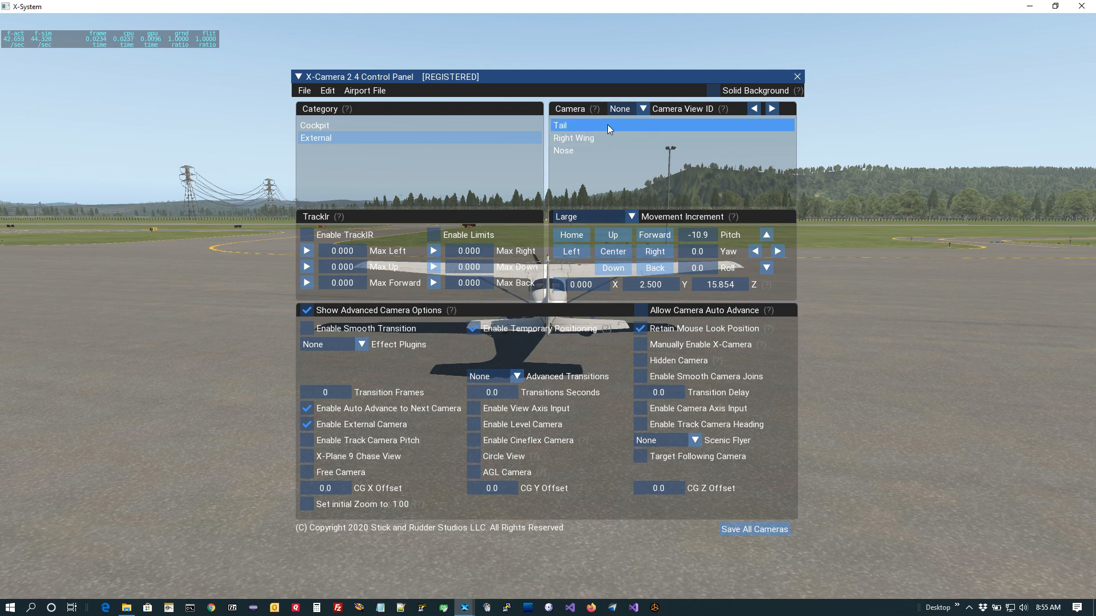
left_click(299, 80)
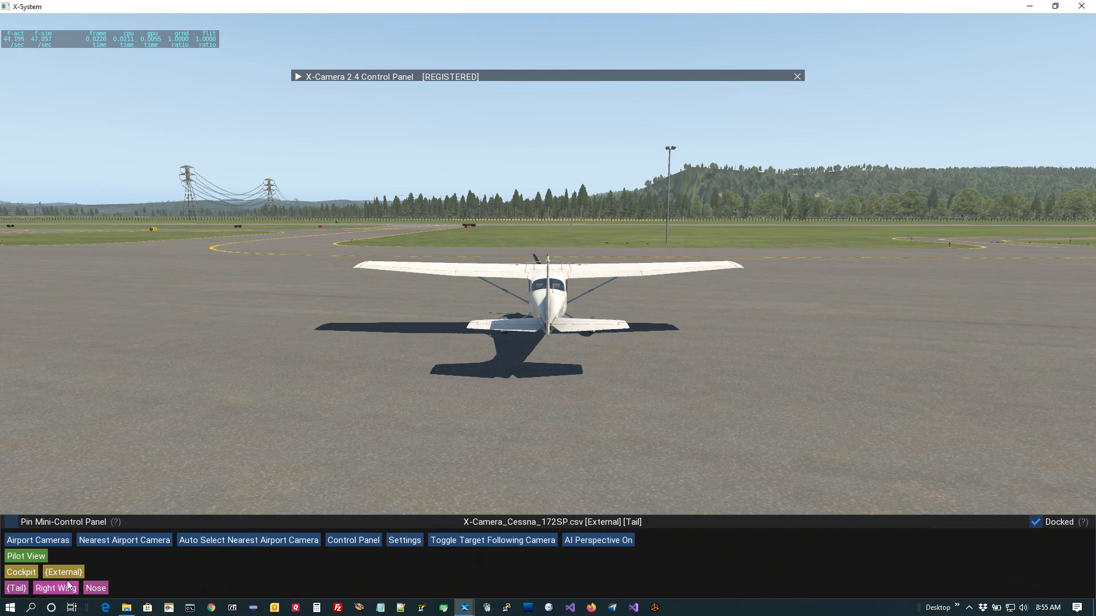
- Switch repeatedly between the external Right Wing, Nose and Tail cameras to examine their default transitions, ending on Tail
left_click(66, 588)
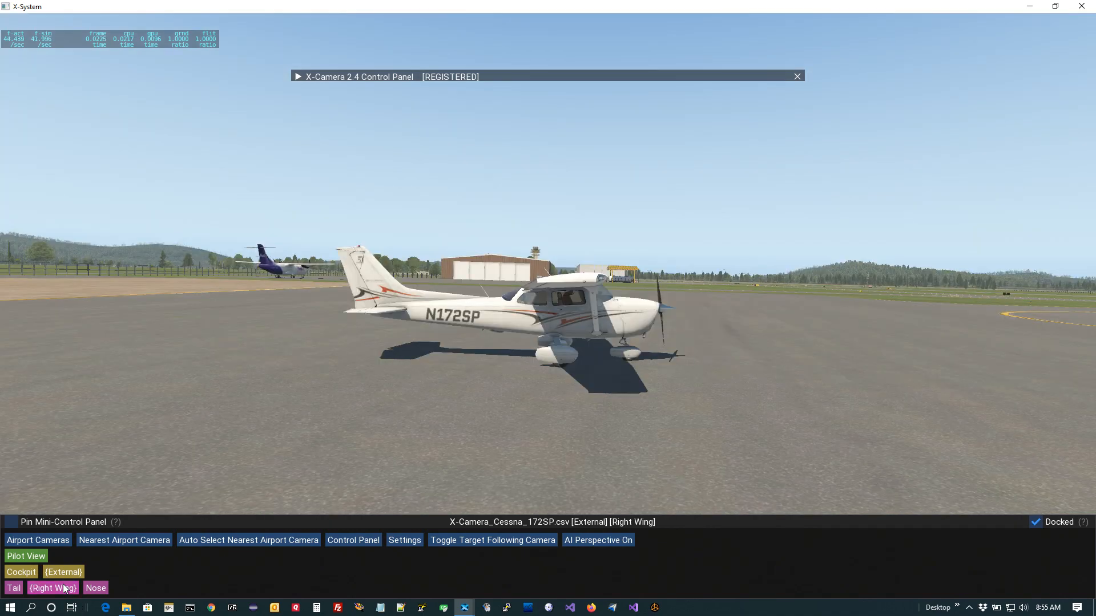
left_click(103, 591)
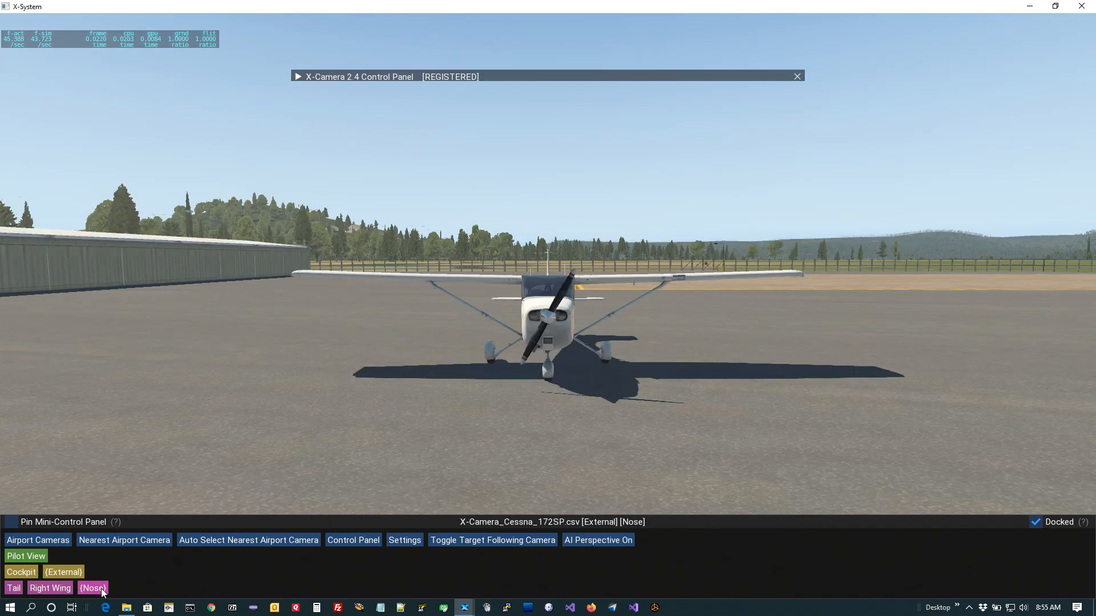
left_click(48, 593)
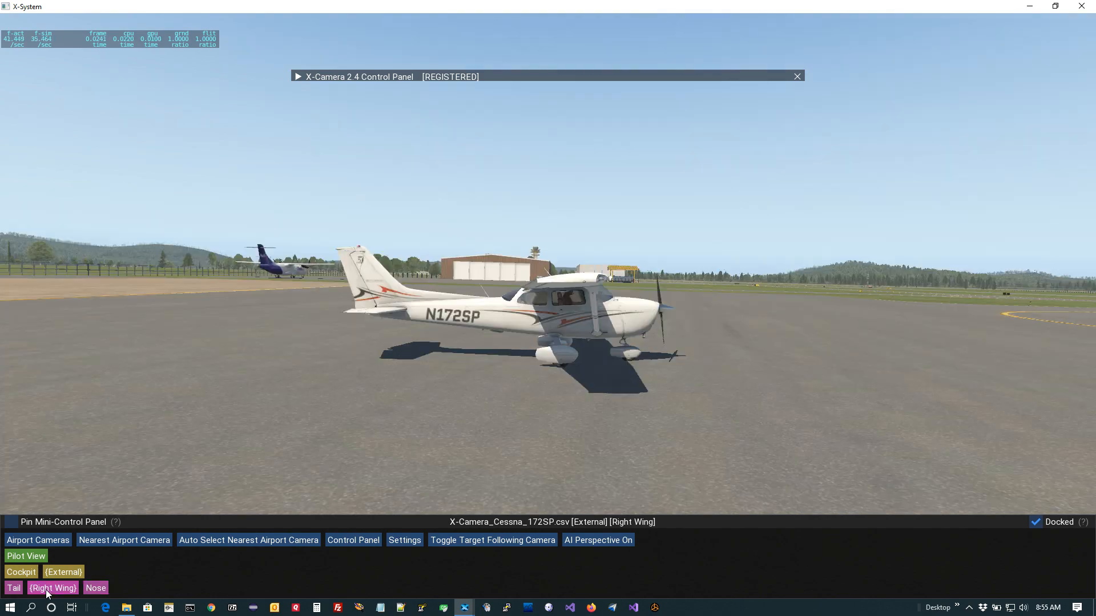
left_click(17, 592)
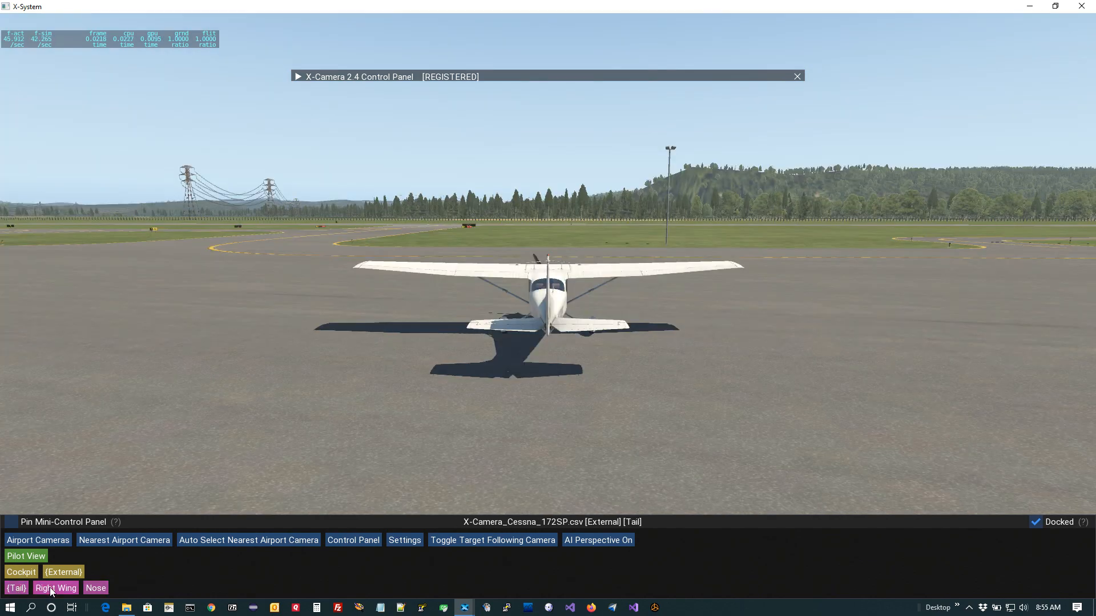
left_click(52, 591)
left_click(91, 590)
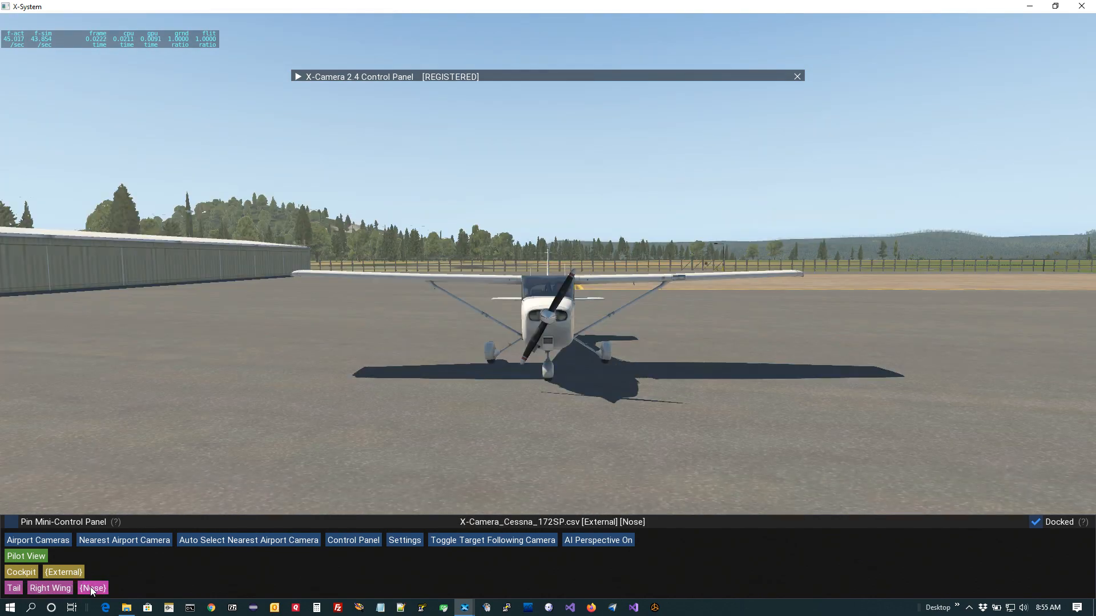
left_click(11, 590)
- Give the external Right Wing camera a Linear advanced transition with 300 transition frames and save all cameras
left_click(360, 542)
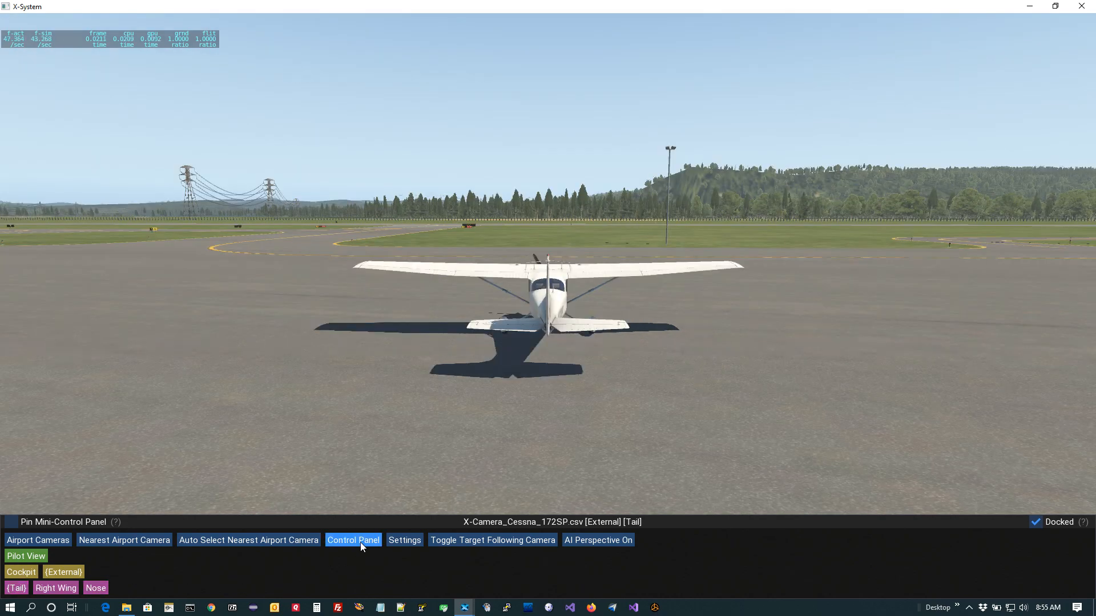
left_click(361, 542)
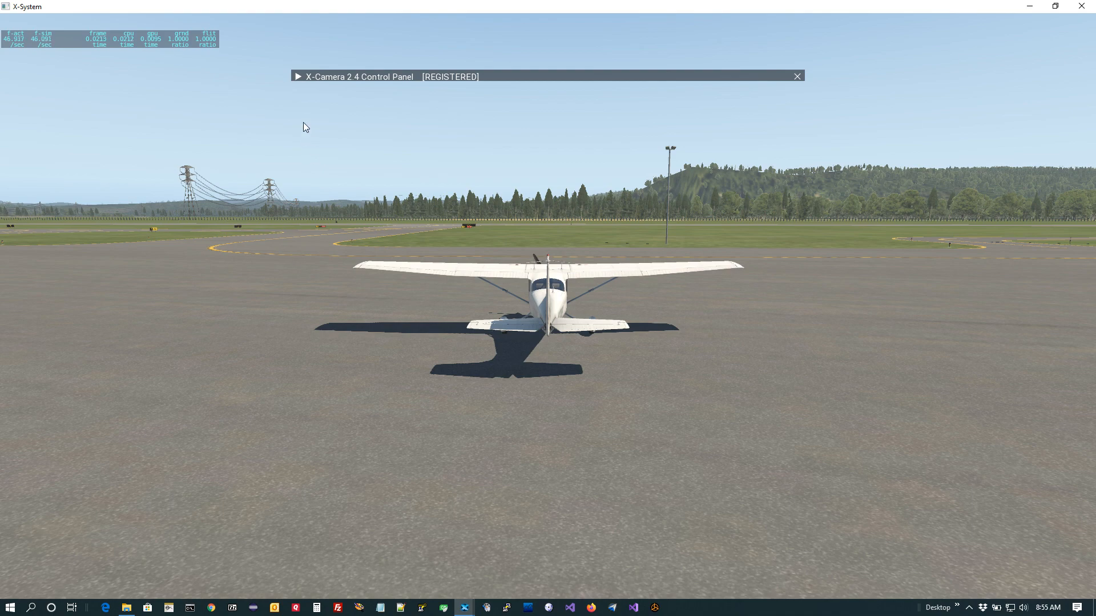
left_click(298, 77)
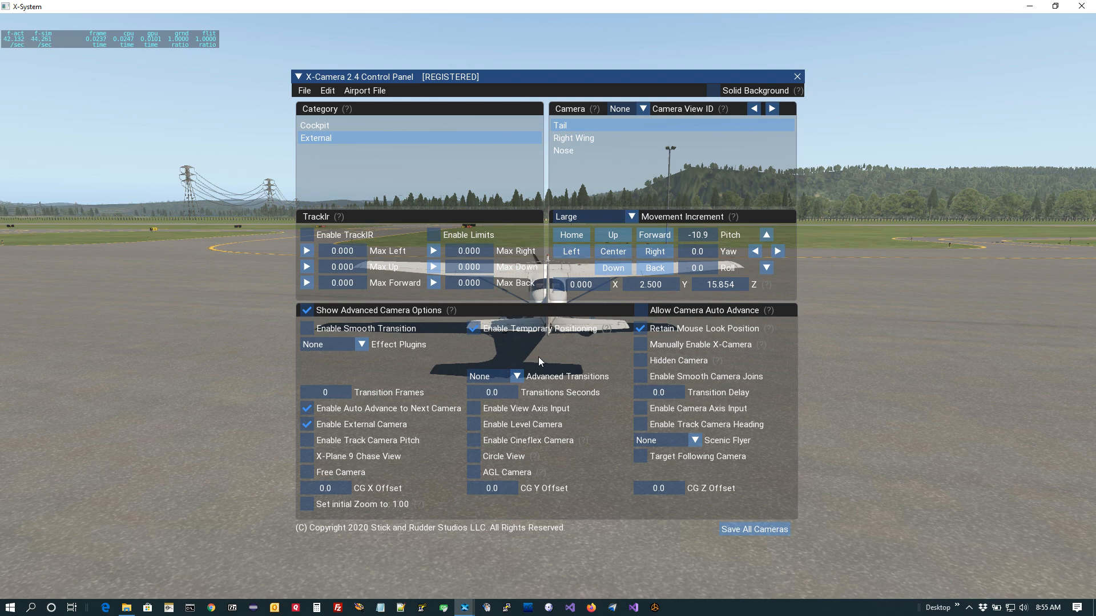
left_click(607, 138)
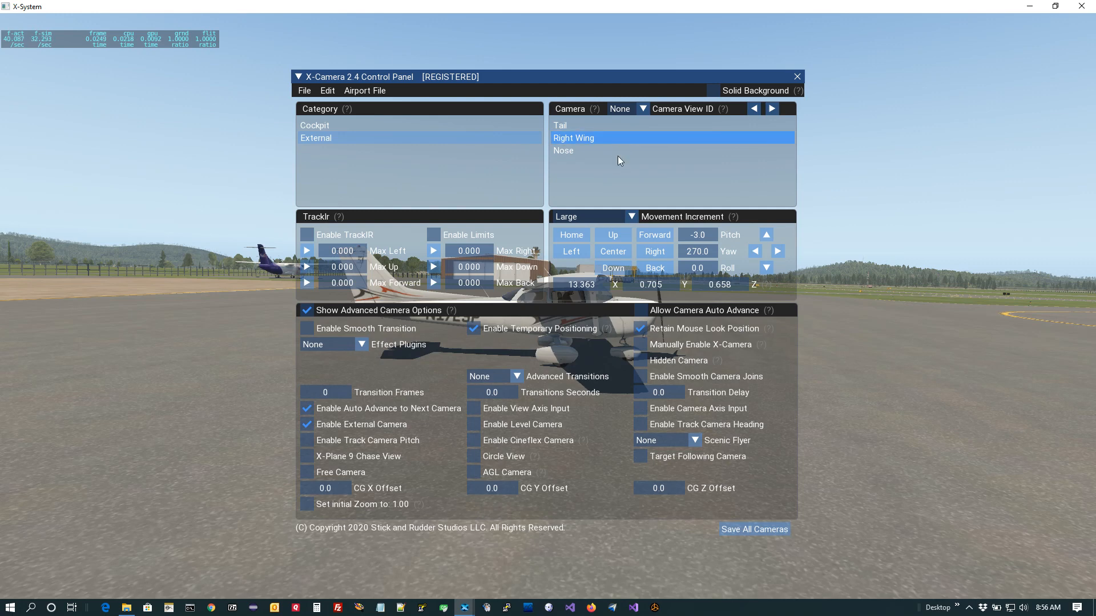
left_click(519, 379)
left_click(510, 407)
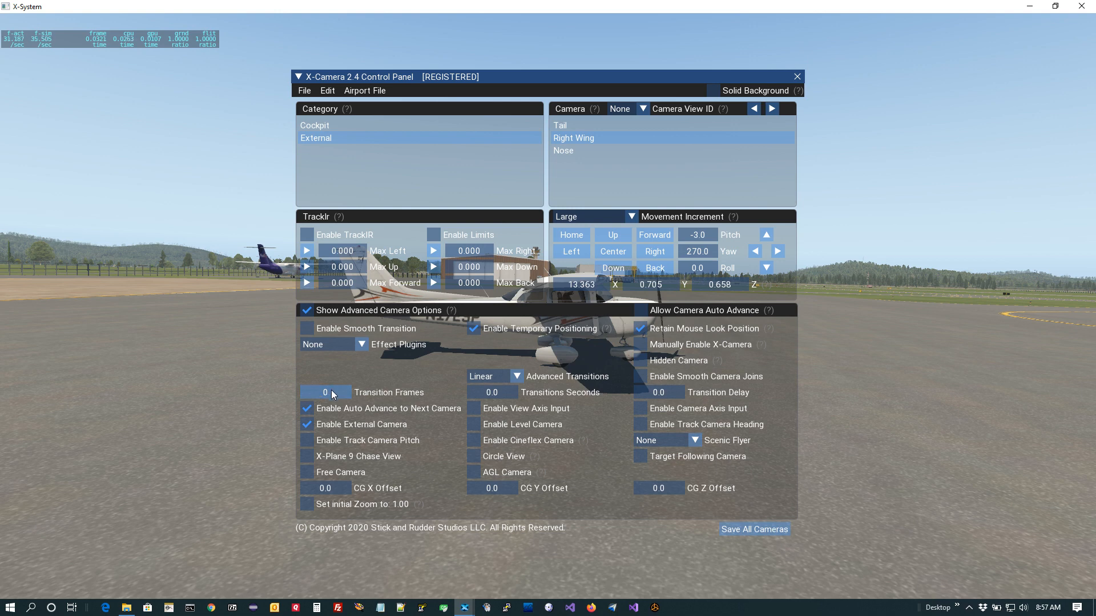
type("300")
left_click(768, 530)
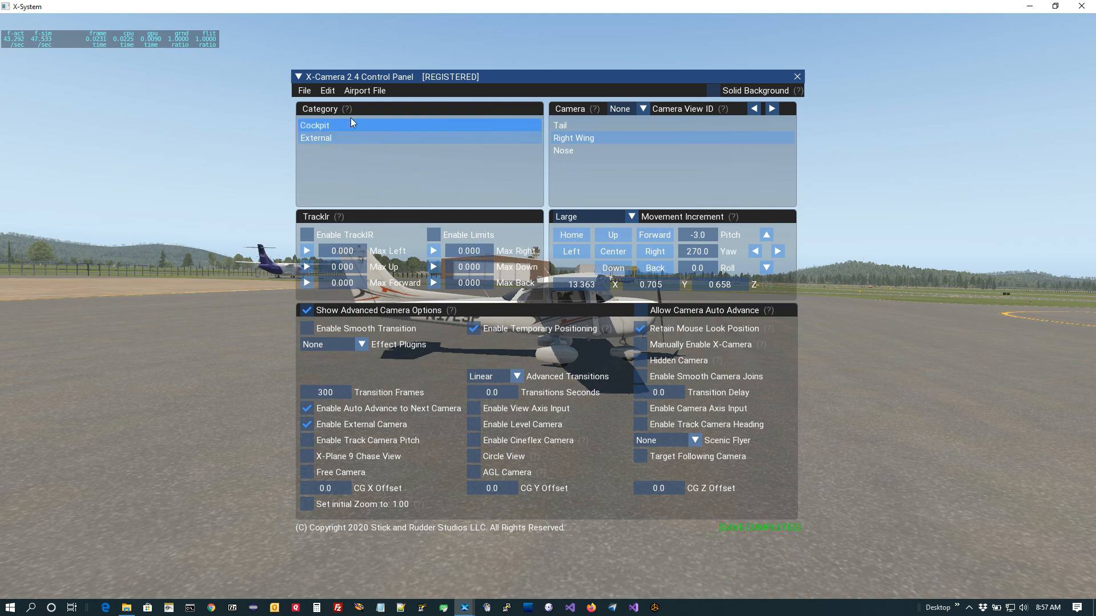
- Test the frame-based transition by switching from the Tail camera to the Right Wing camera with the control panel collapsed
left_click(298, 77)
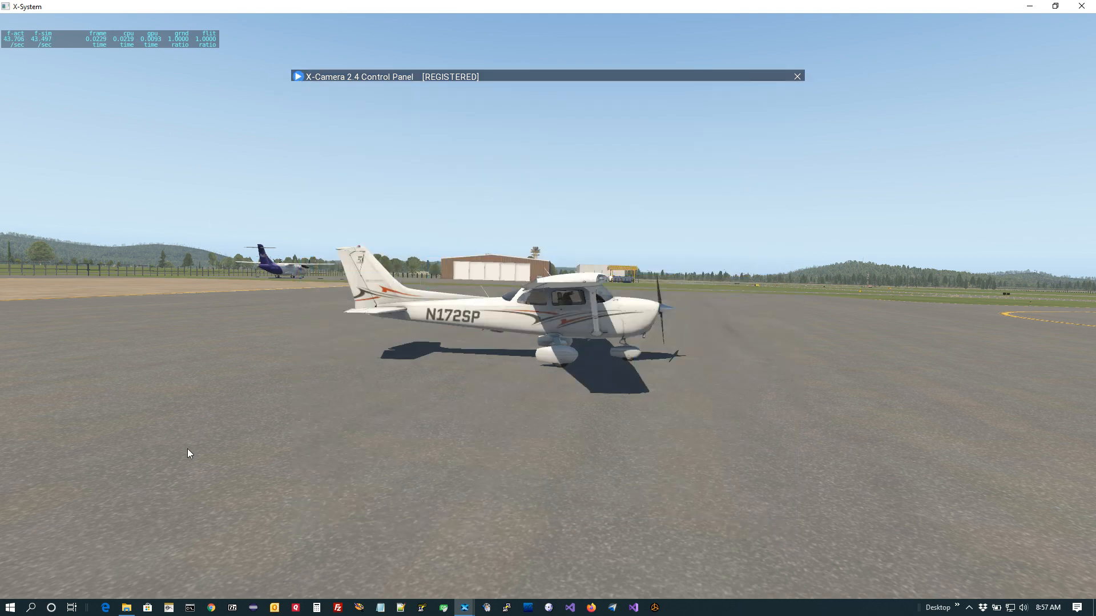
left_click(16, 590)
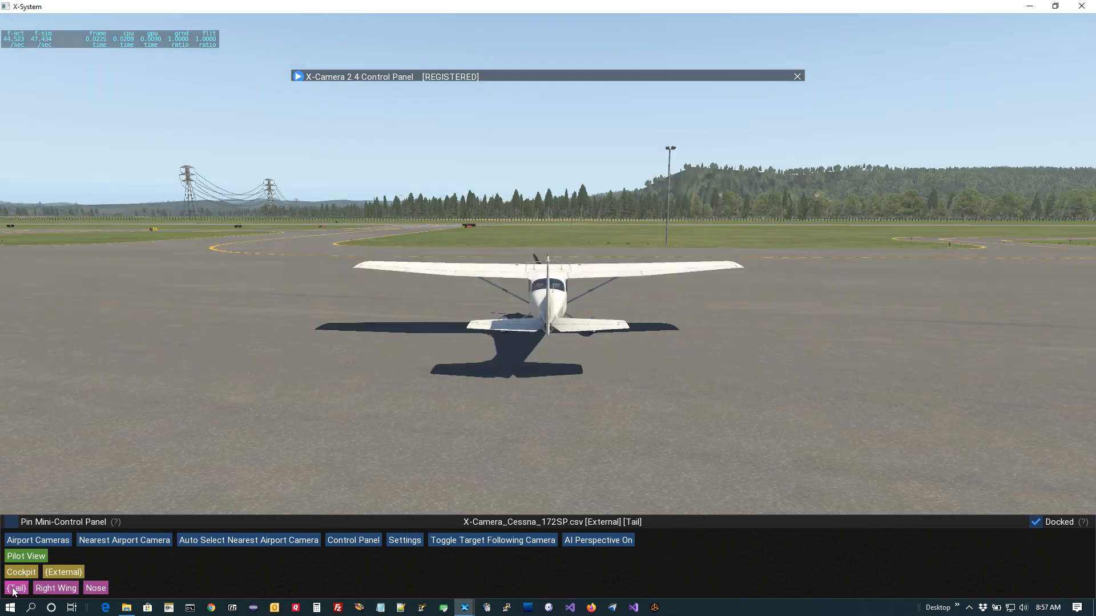
left_click(61, 586)
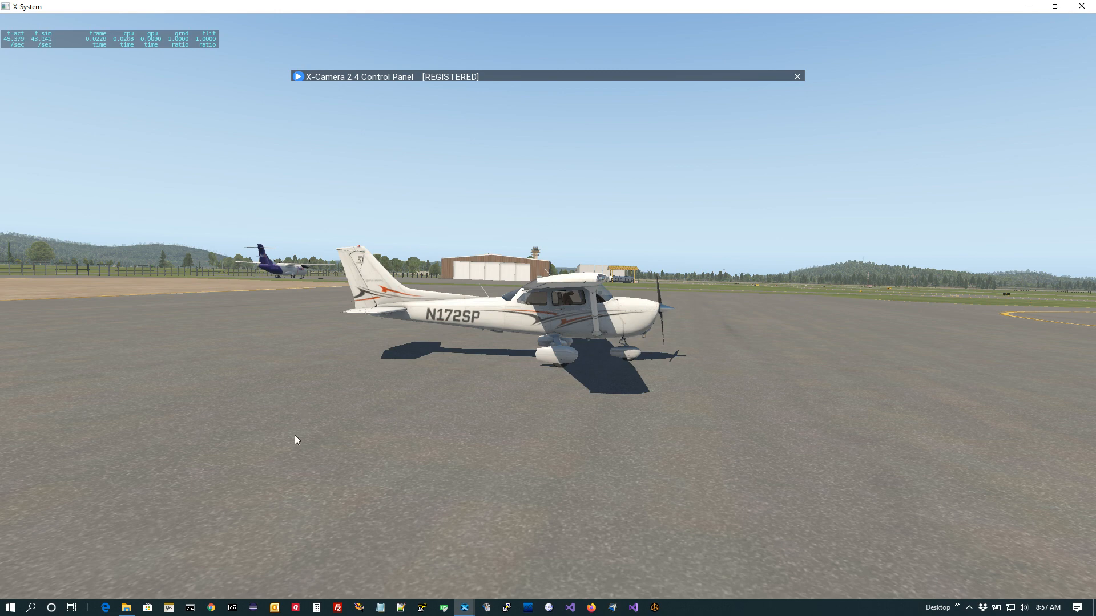
- Set the Right Wing camera's transition seconds to 5 and save all cameras
mouse_move(331, 599)
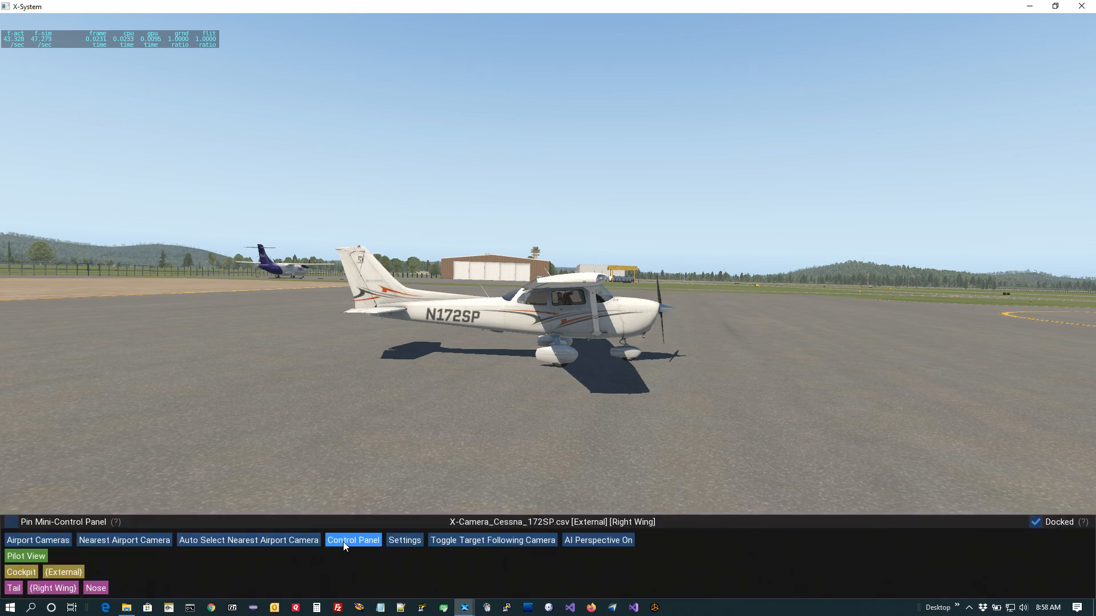
left_click(296, 76)
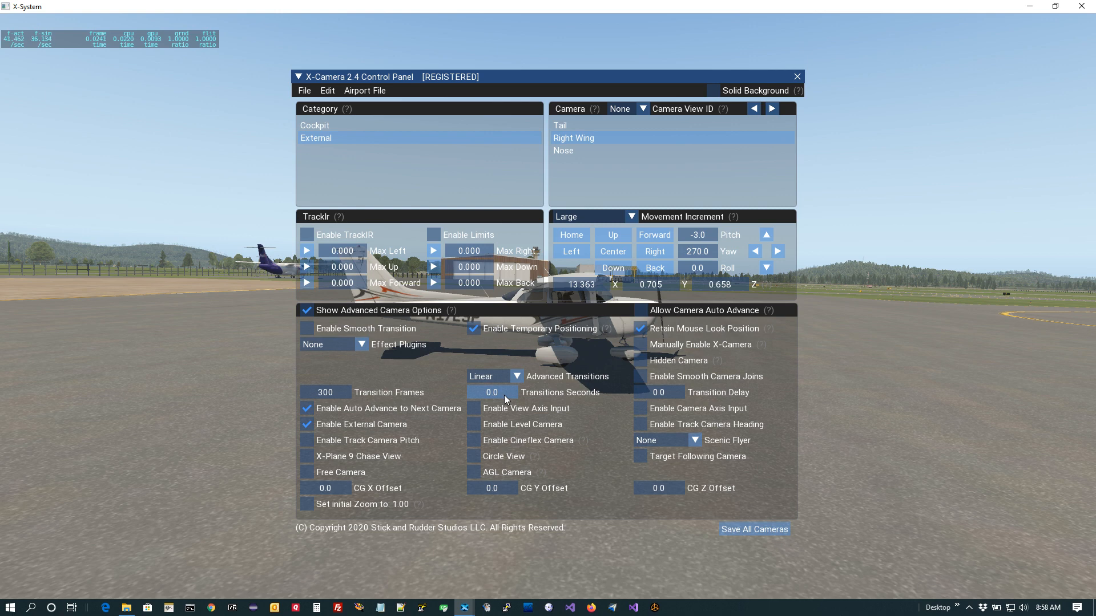
left_click(511, 395)
key("BackSpace")
key("BackSpace")
key("BackSpace")
type("5")
left_click(735, 530)
- Test the timed transition into the Right Wing camera, first from Tail and again from Nose, with the control panel collapsed
left_click(298, 77)
left_click(17, 588)
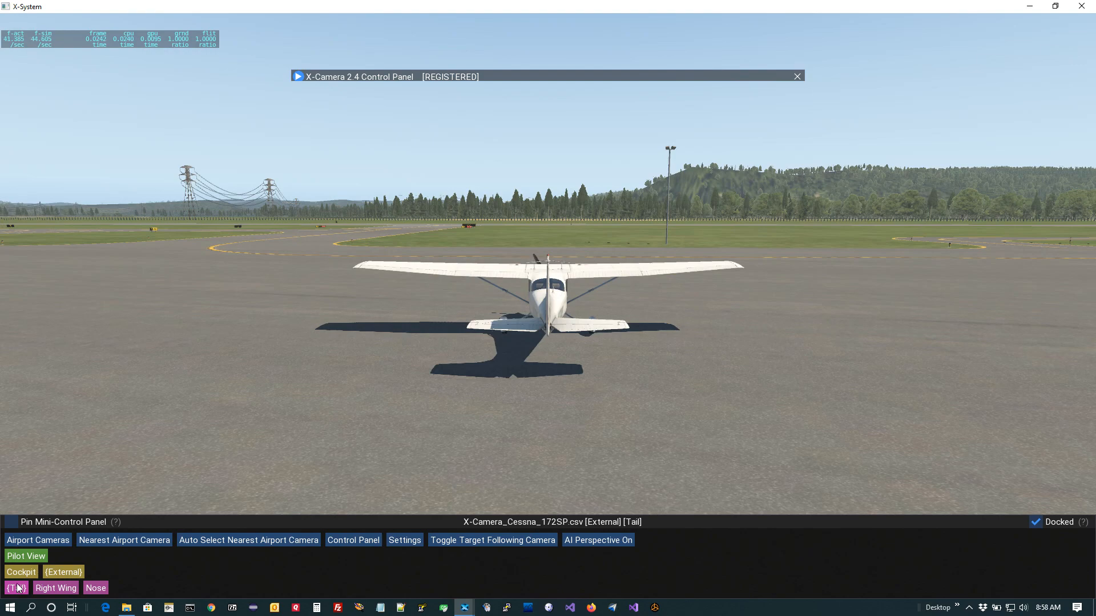
left_click(53, 588)
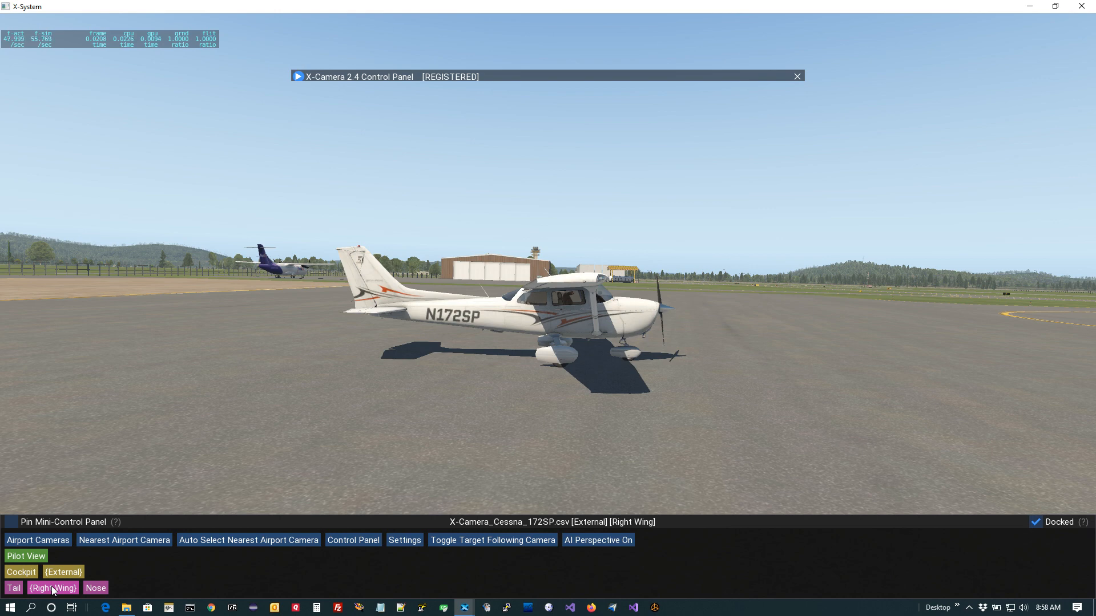
left_click(95, 589)
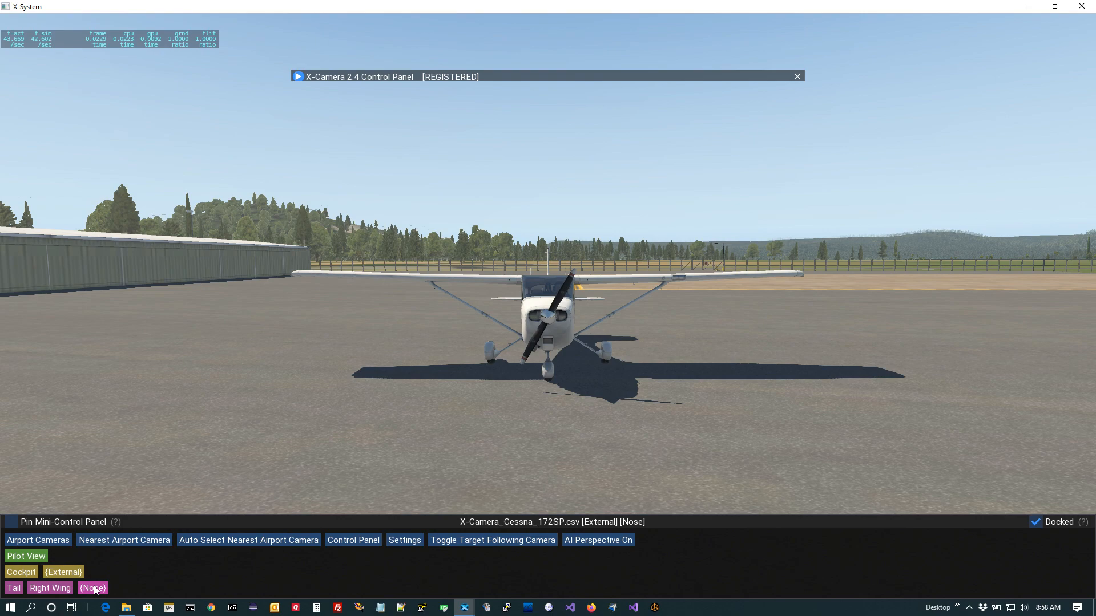
left_click(57, 589)
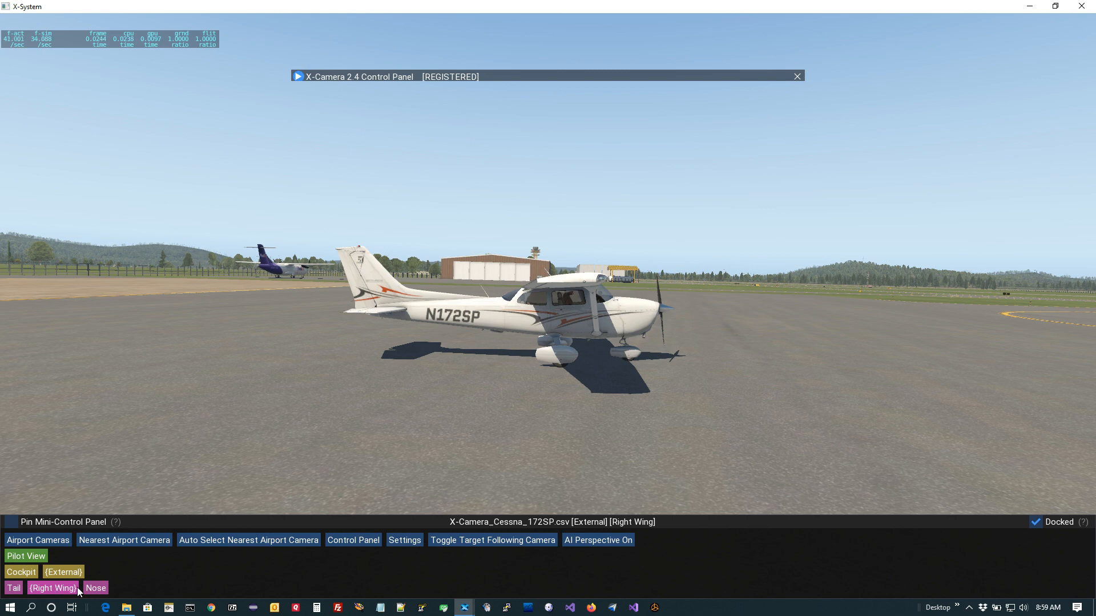
- Expand the control panel and give the external Tail camera a Linear advanced transition lasting 5 seconds
left_click(360, 539)
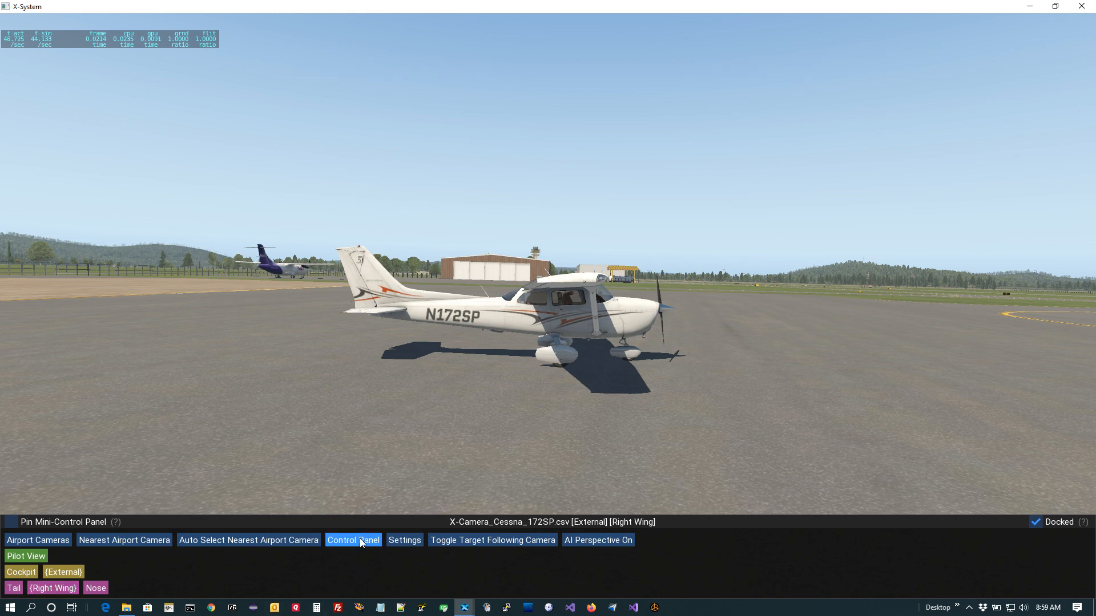
left_click(359, 540)
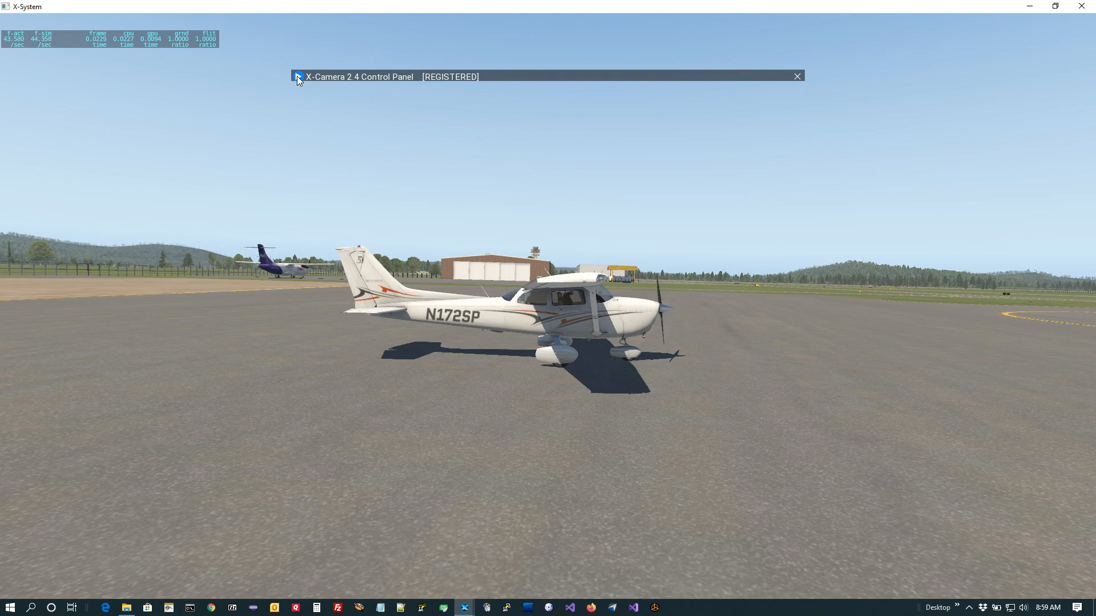
left_click(297, 76)
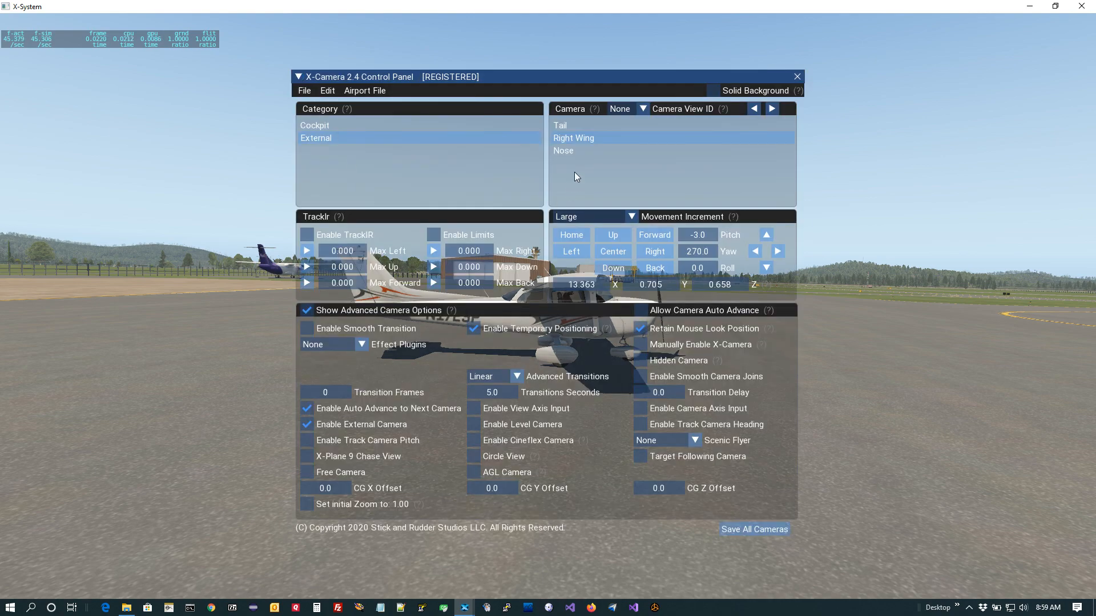
left_click(567, 128)
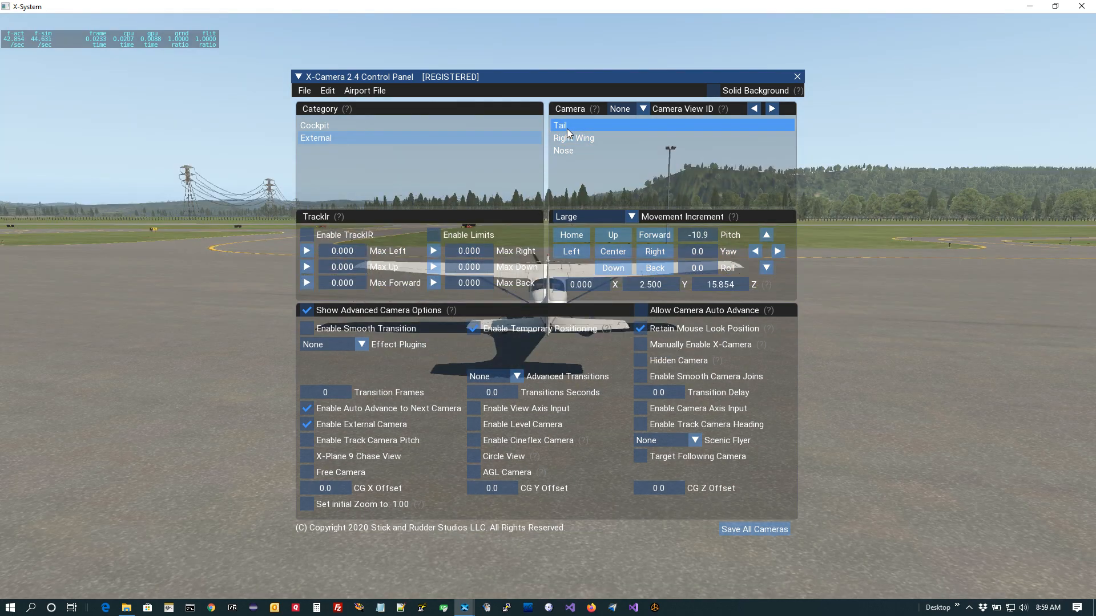
left_click(517, 377)
left_click(503, 406)
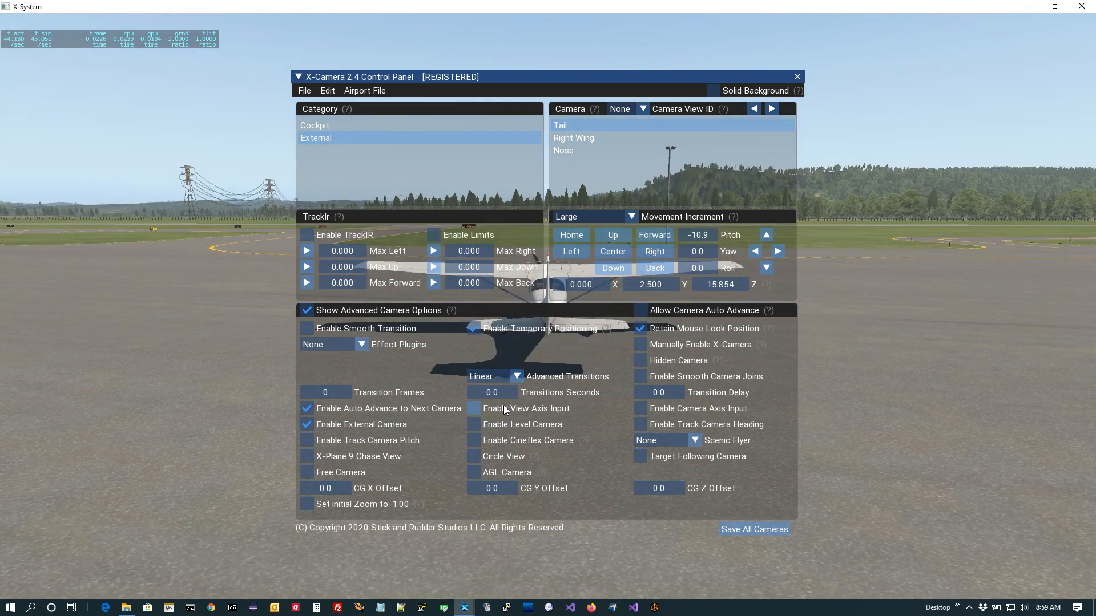
left_click(506, 396)
key("BackSpace")
key("BackSpace")
key("BackSpace")
type("5")
key("Return")
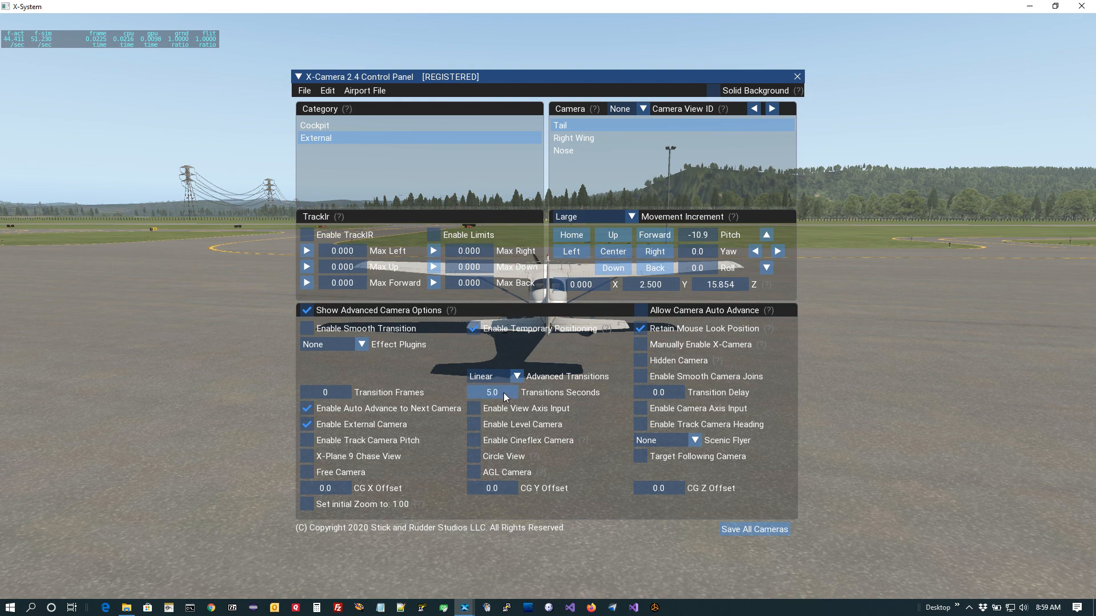
- Give the external Nose camera a Linear advanced transition of 5 seconds and save all cameras
left_click(577, 152)
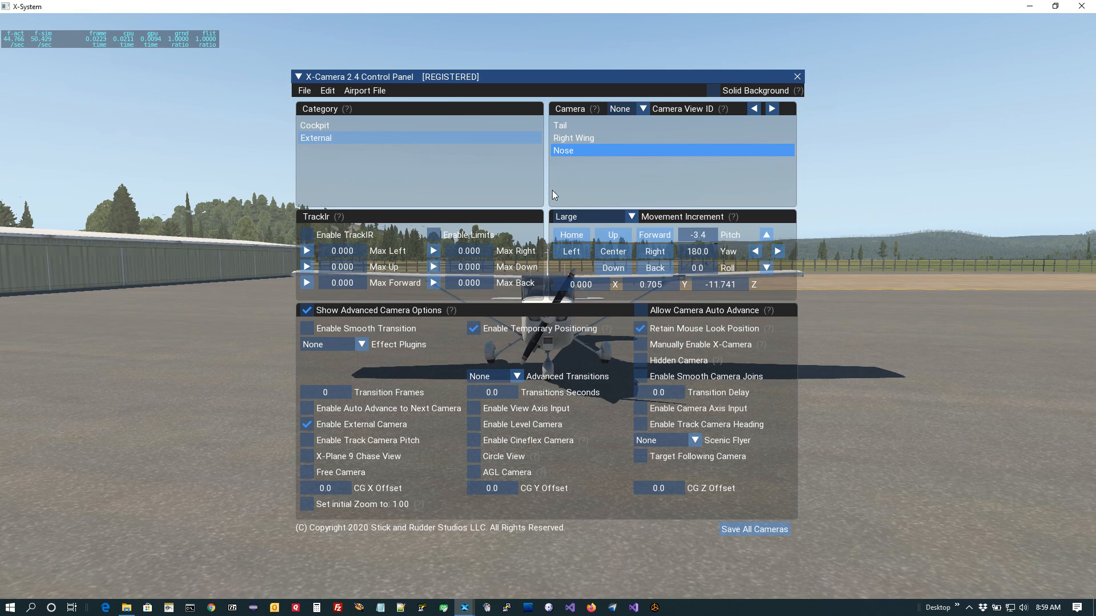
left_click(518, 376)
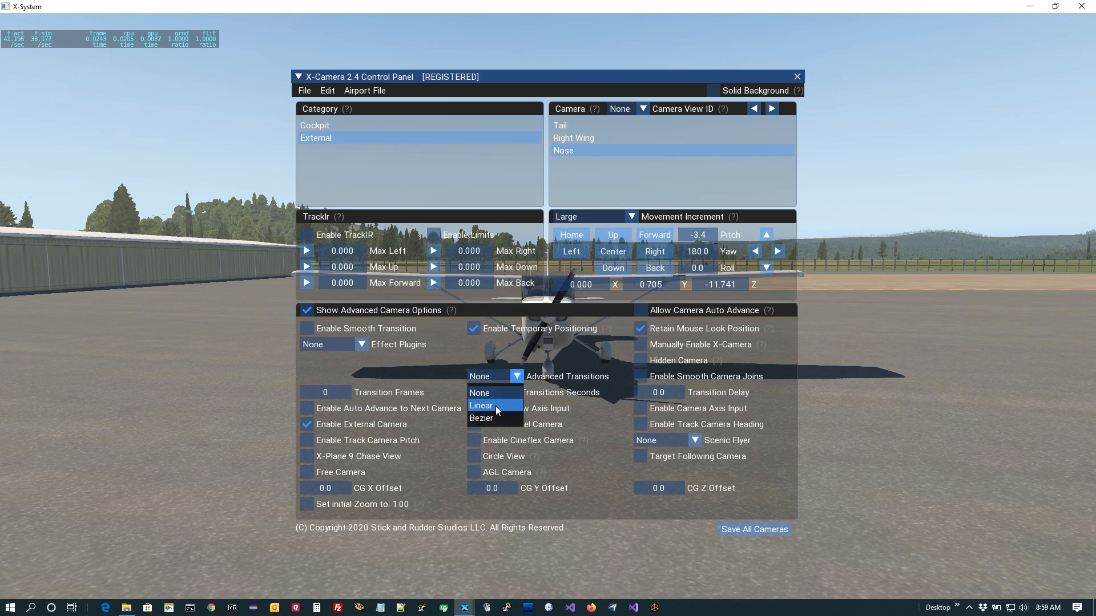
left_click(495, 405)
double_click(508, 393)
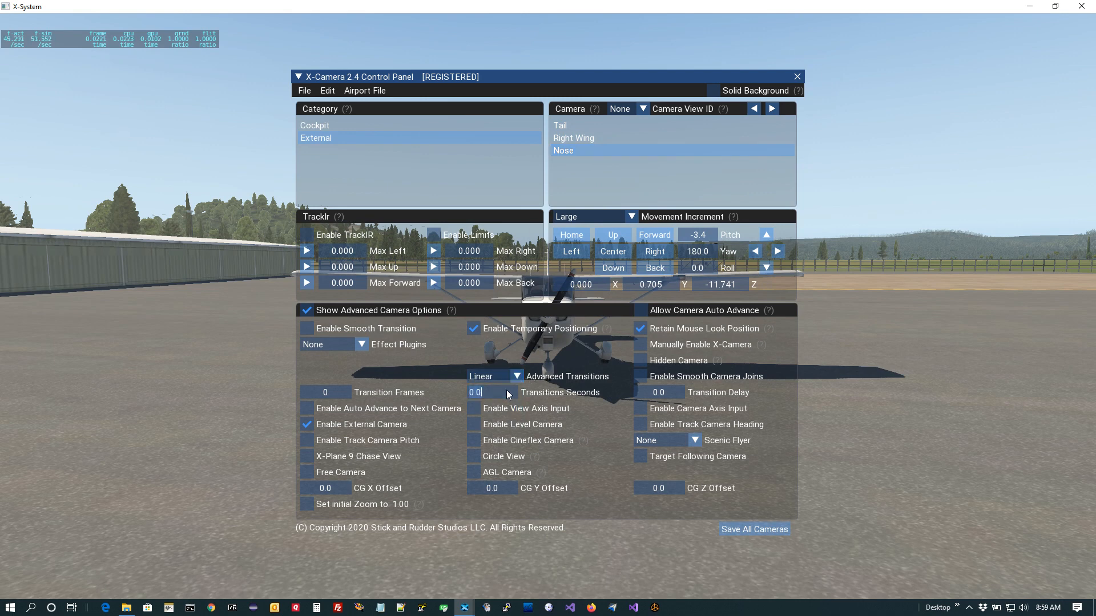
key("BackSpace")
type("5")
left_click(731, 529)
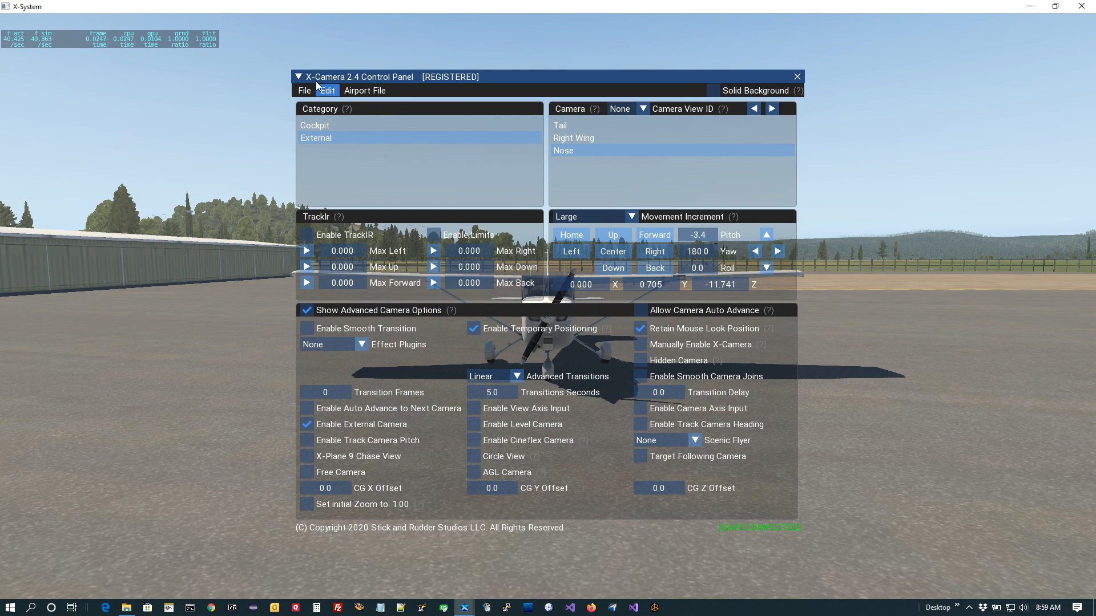
- With the control panel collapsed, test the transitions from Nose through Tail and Right Wing to Nose, and directly between Tail and Nose
left_click(298, 77)
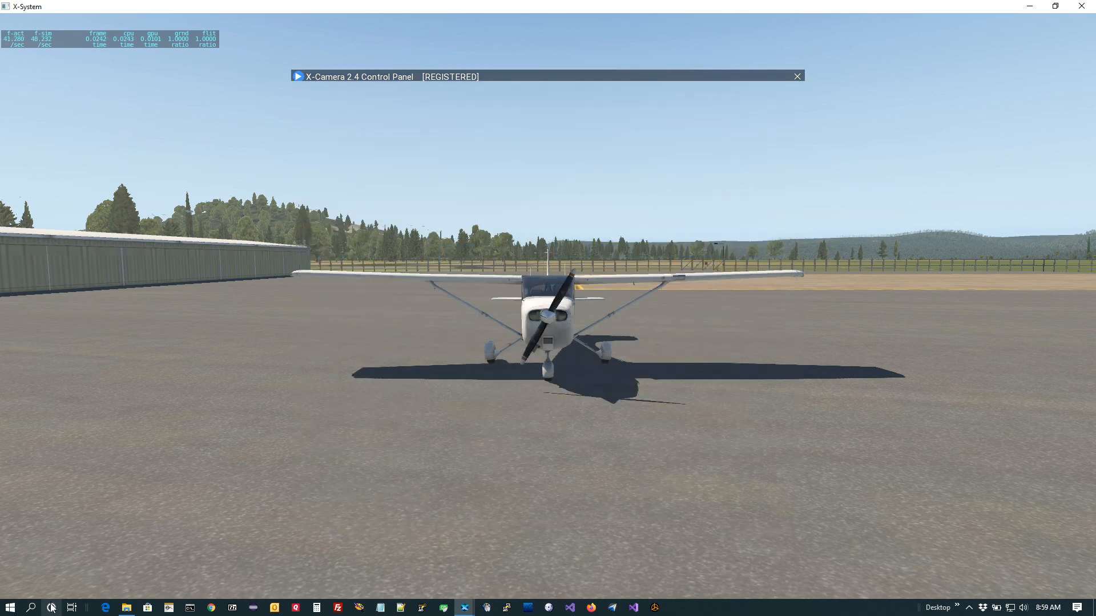
left_click(14, 591)
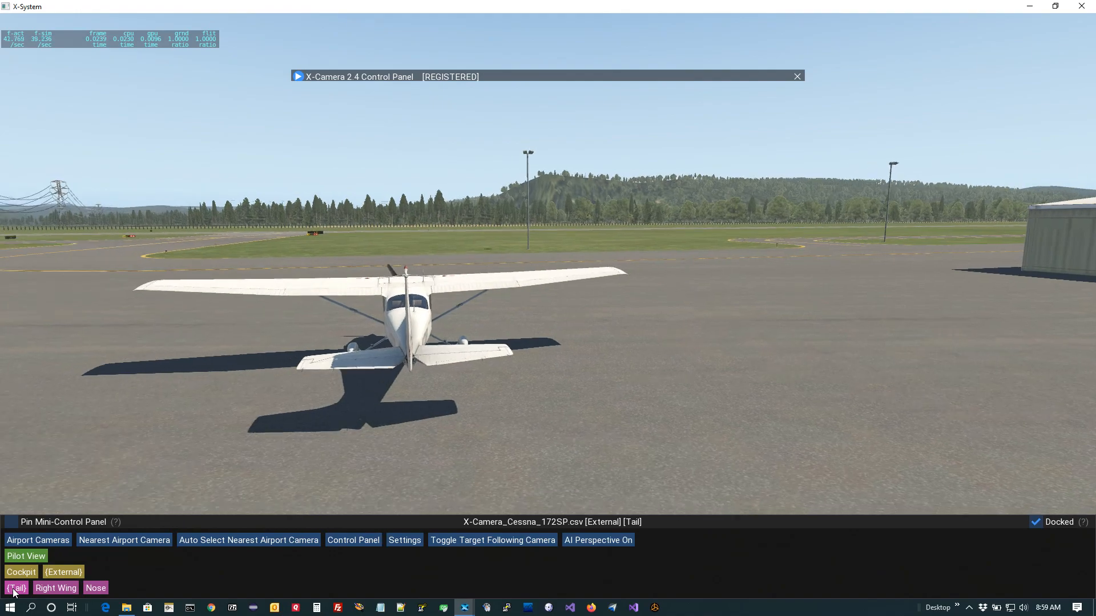
left_click(49, 590)
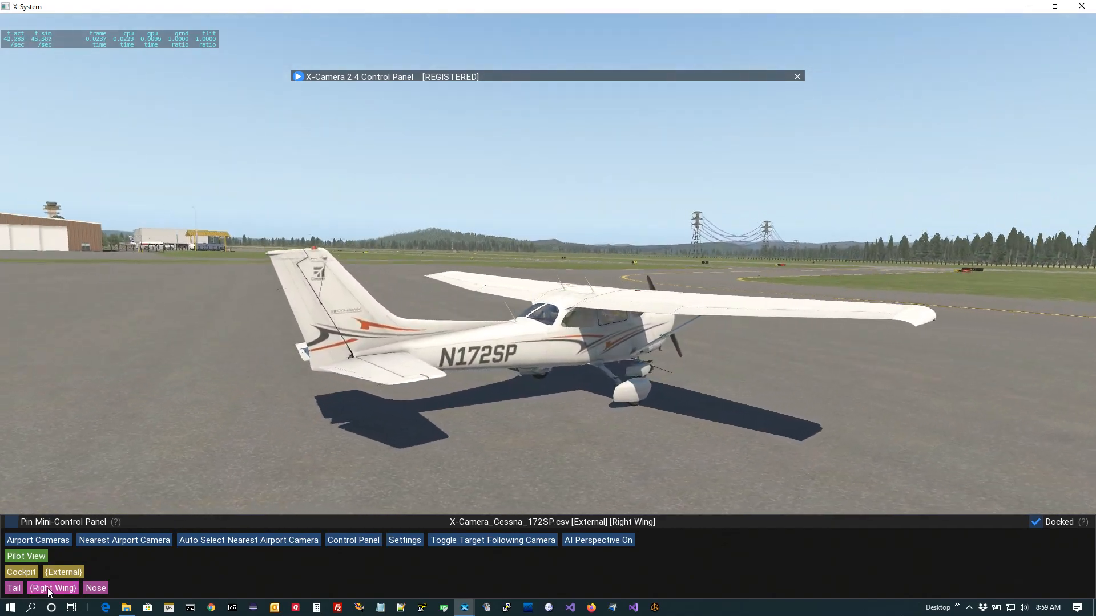
left_click(95, 587)
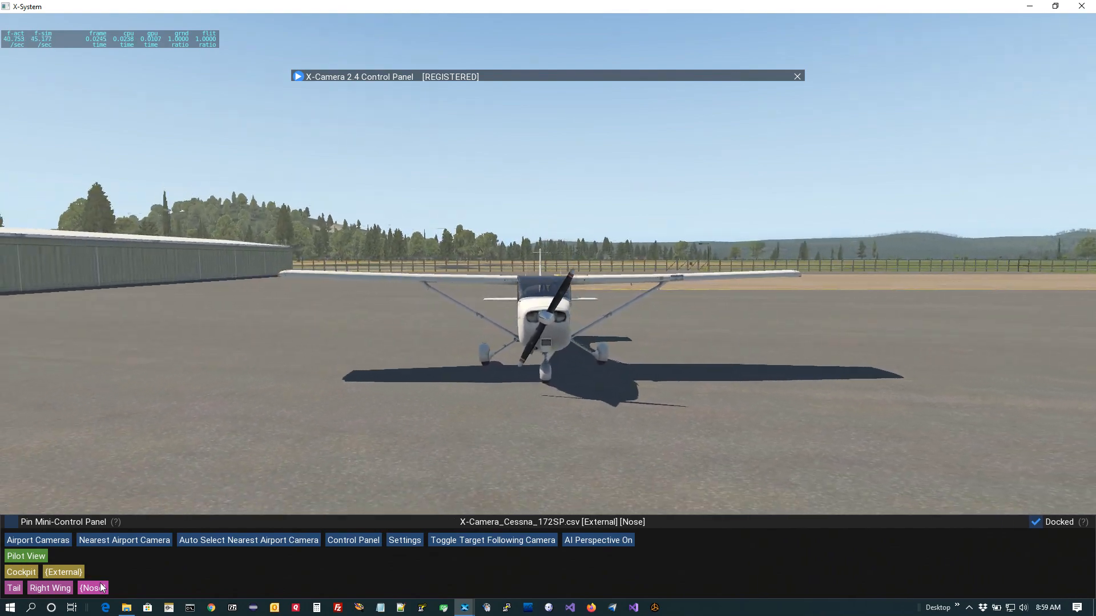
left_click(9, 590)
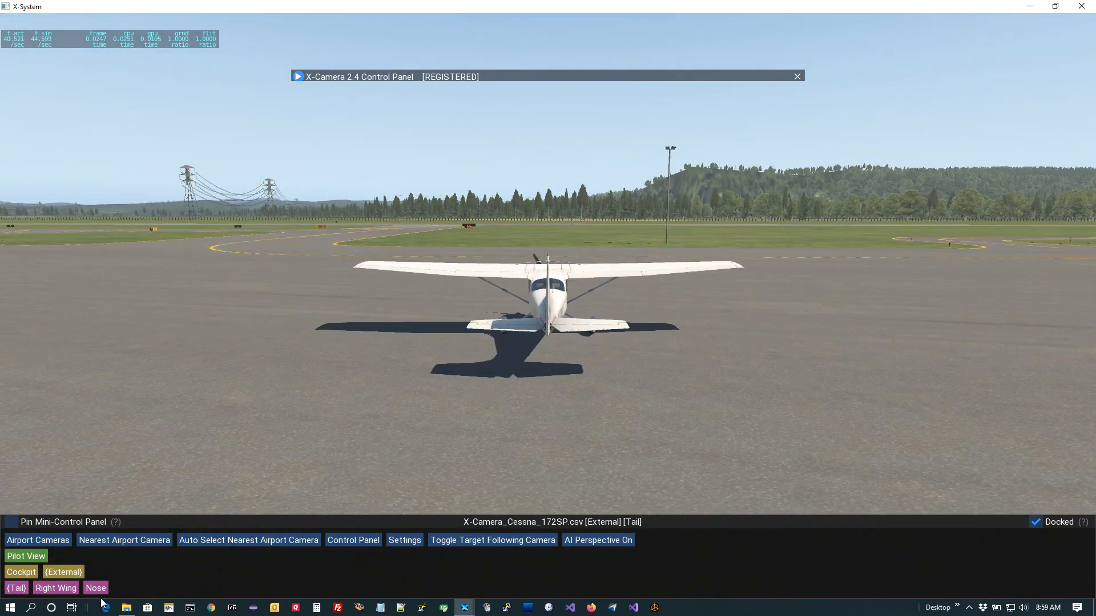
left_click(100, 594)
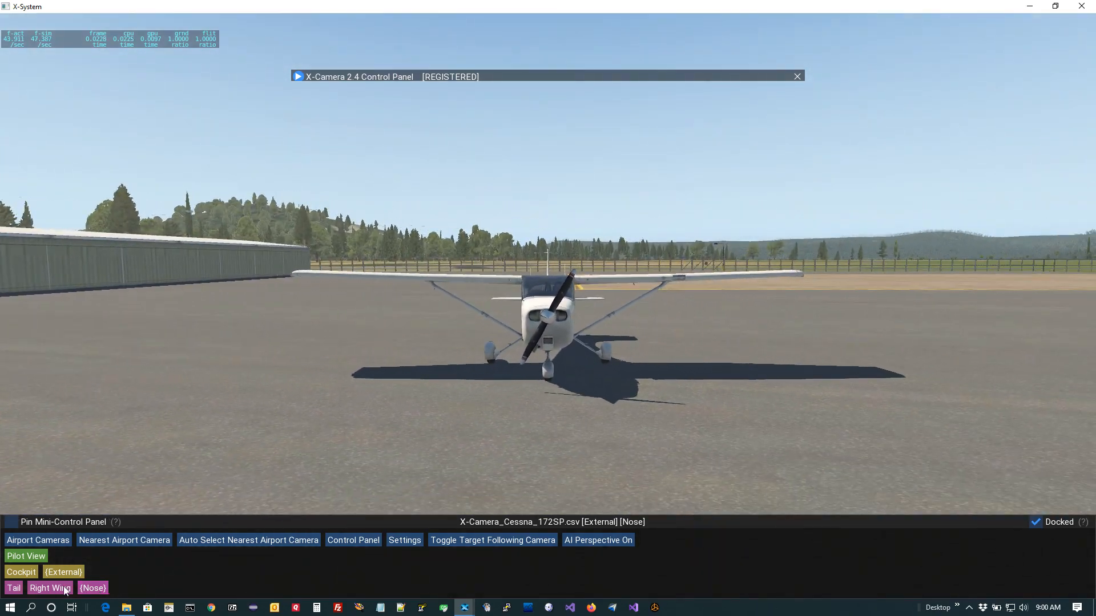
left_click(12, 591)
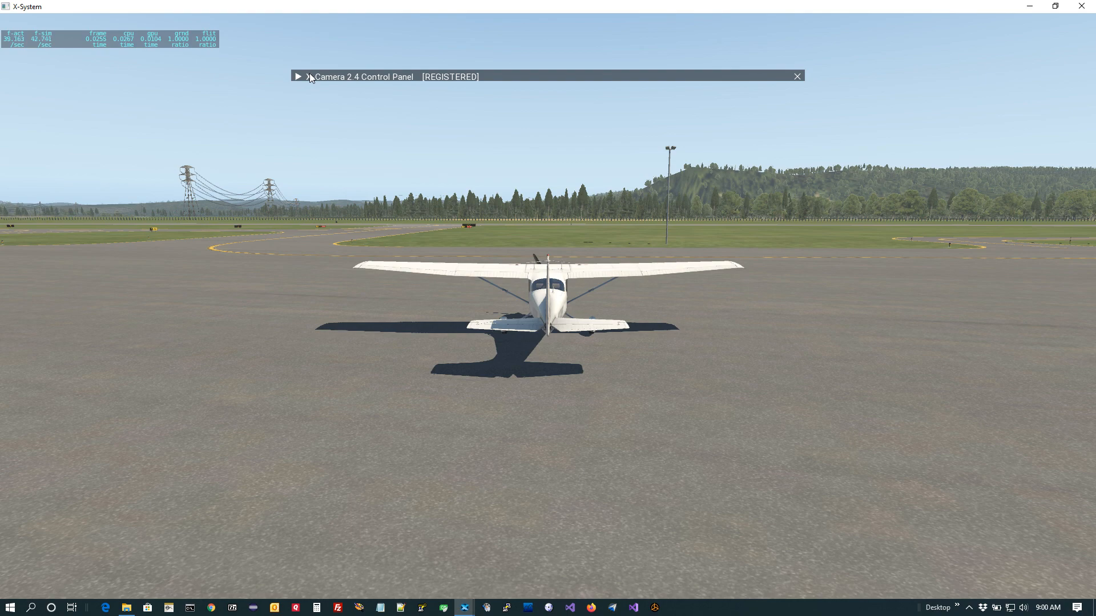
- Enable camera pitch and heading tracking for the external Tail, Right Wing and Nose cameras, and save all cameras
left_click(298, 78)
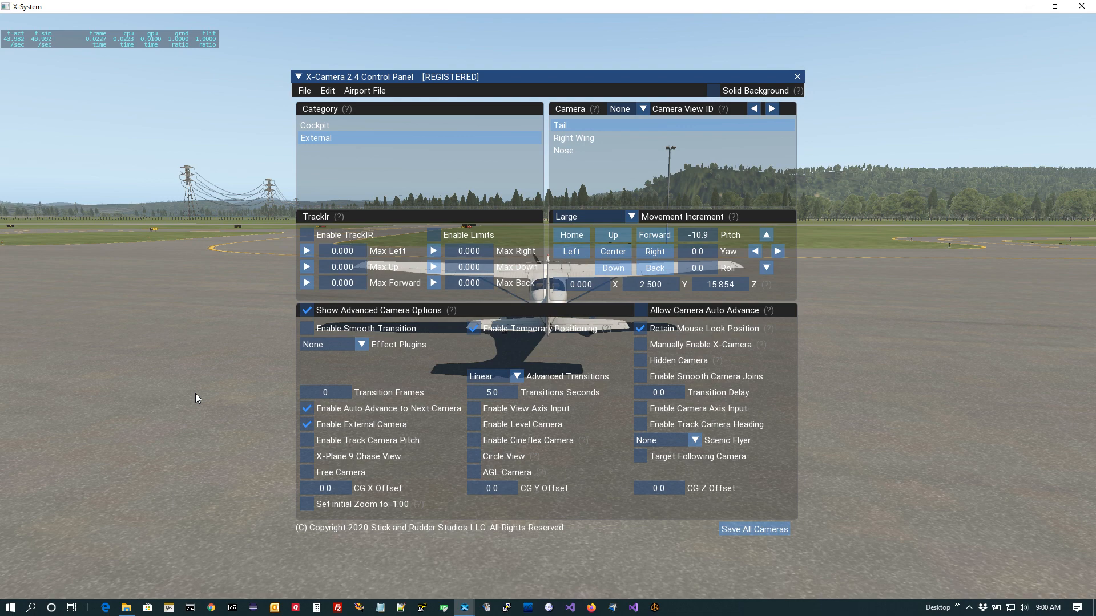
left_click(308, 440)
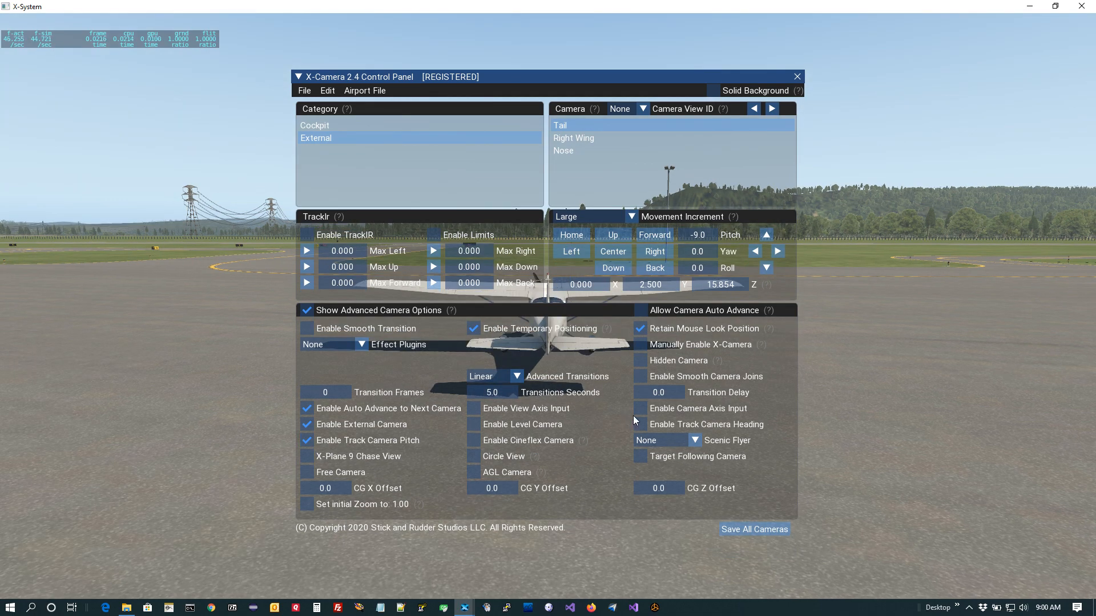
left_click(570, 139)
left_click(308, 440)
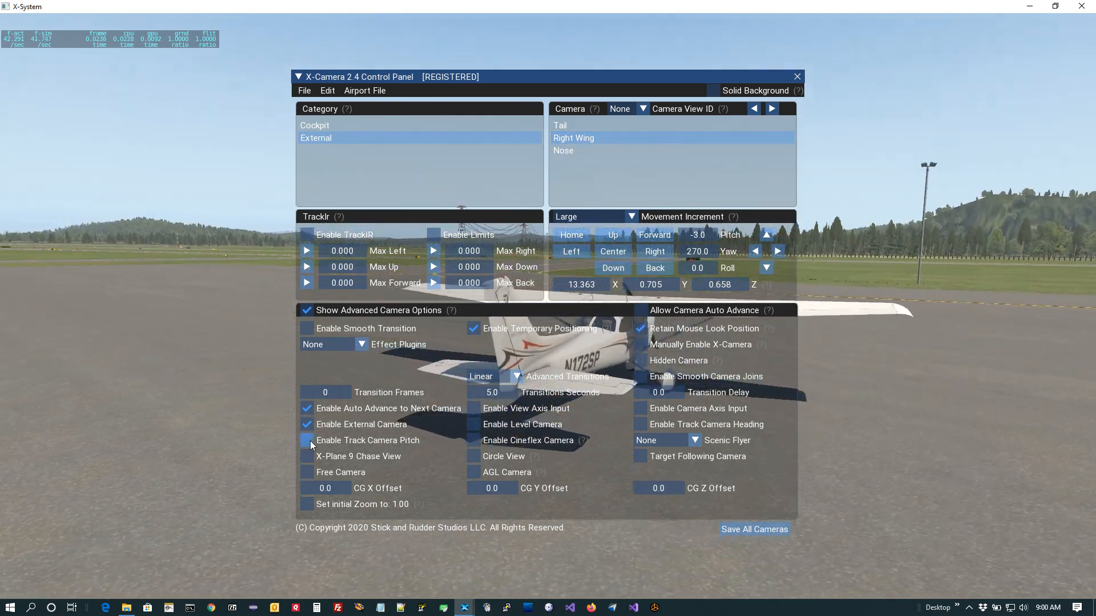
left_click(586, 152)
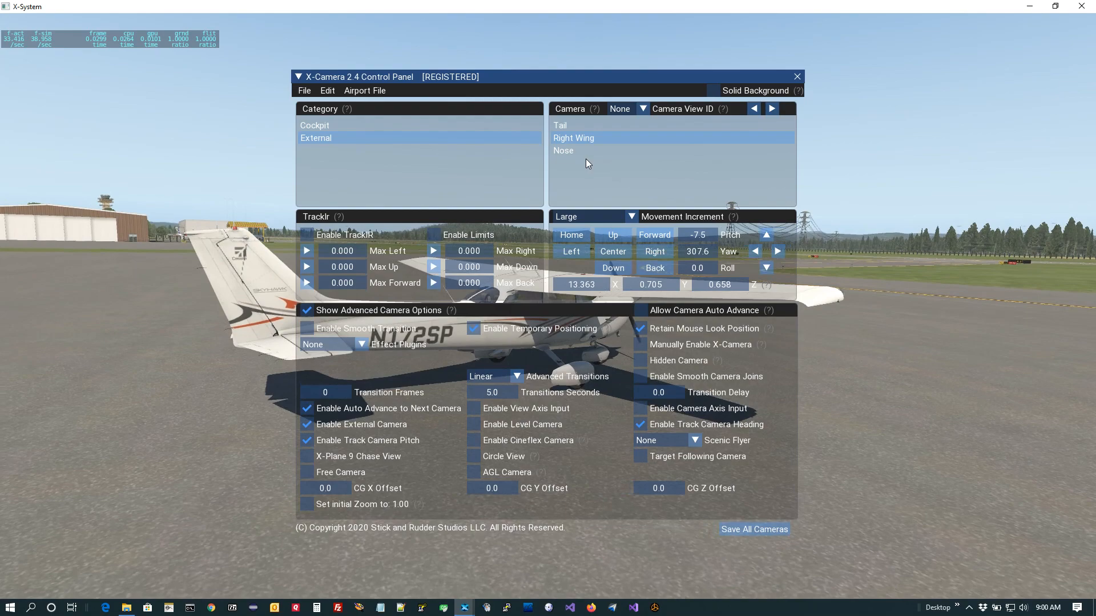
left_click(307, 440)
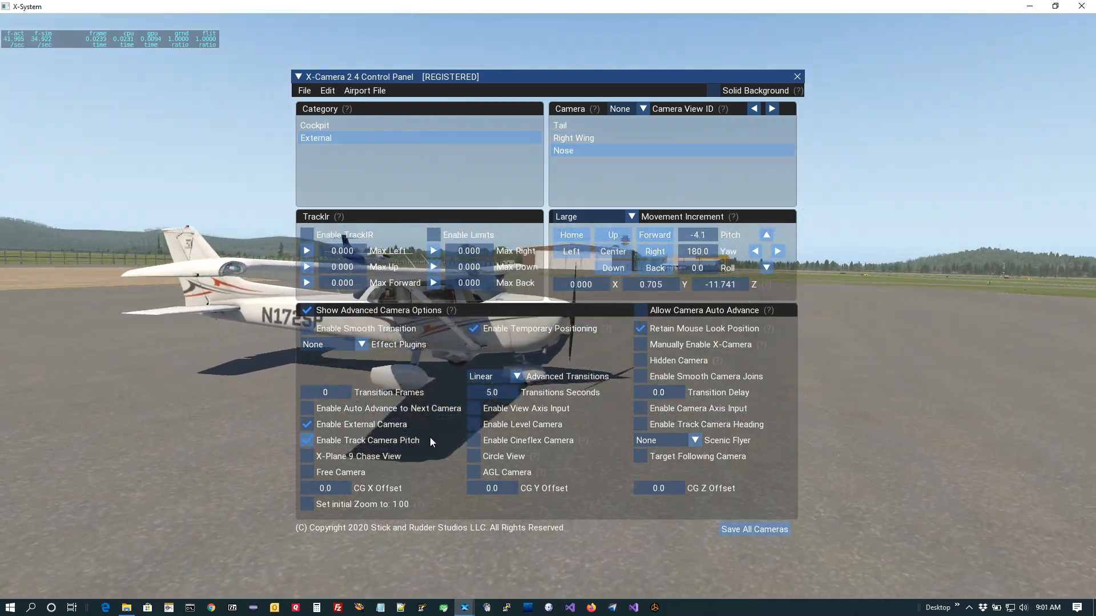
left_click(641, 424)
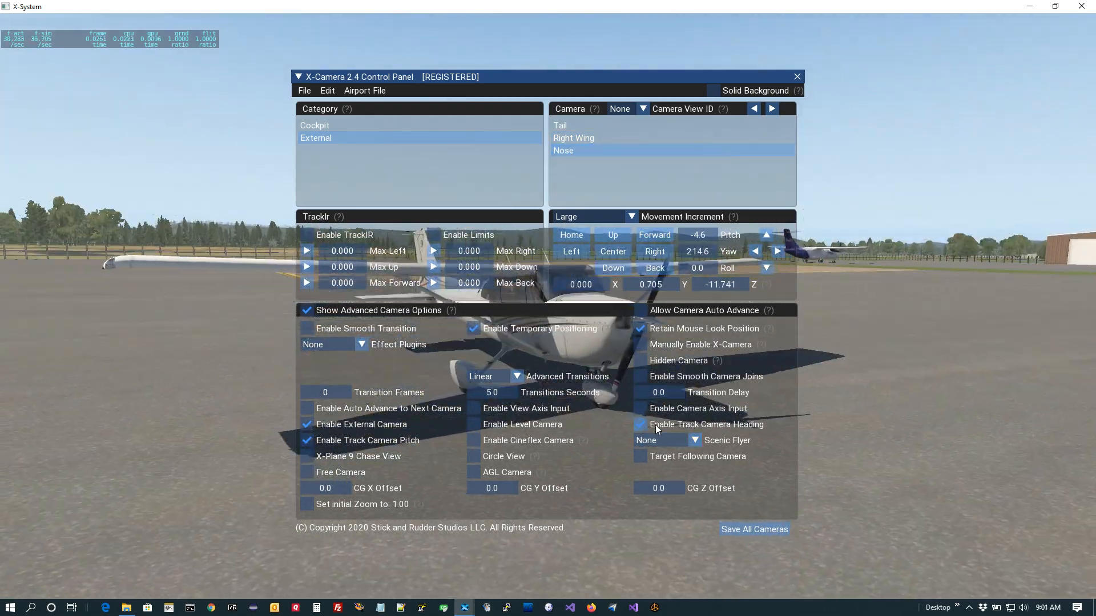
left_click(768, 527)
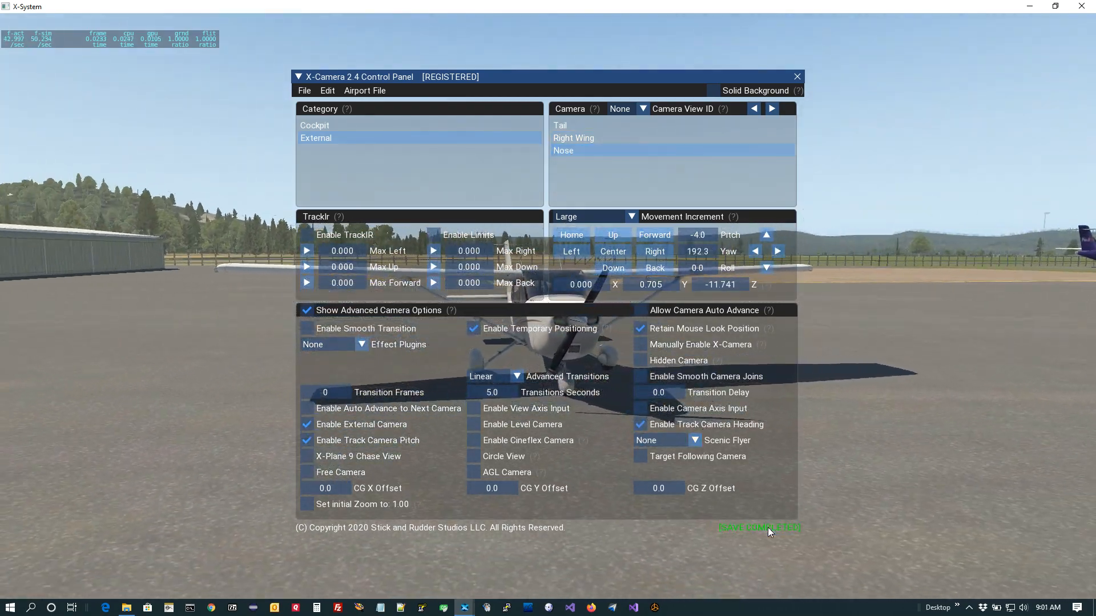
- Test the tracked transitions between Nose and Tail, and from Tail into Right Wing, with the control panel collapsed
left_click(298, 77)
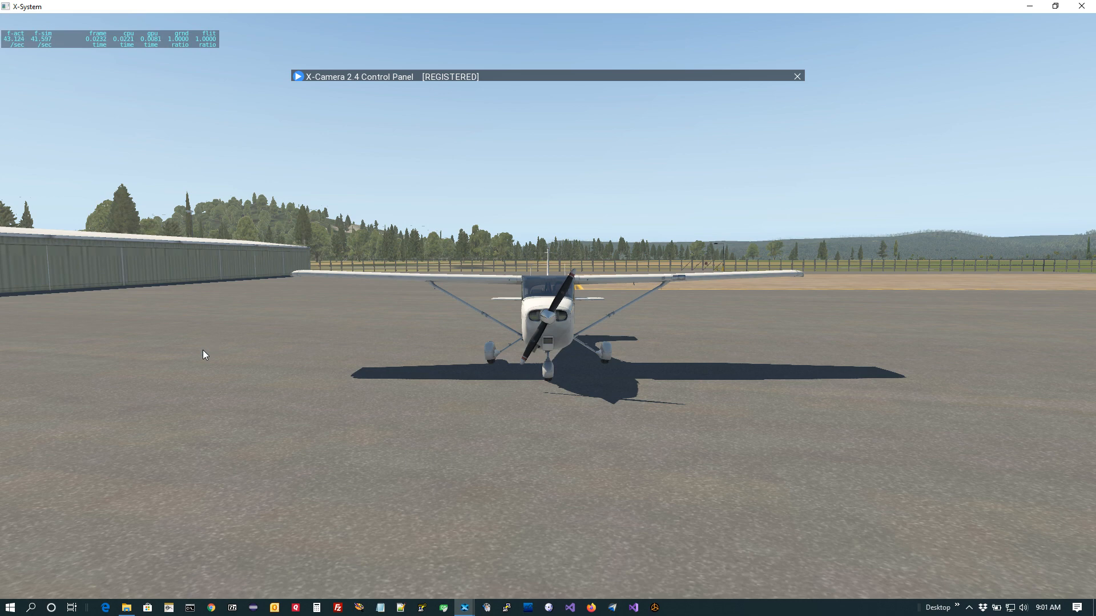
mouse_move(58, 597)
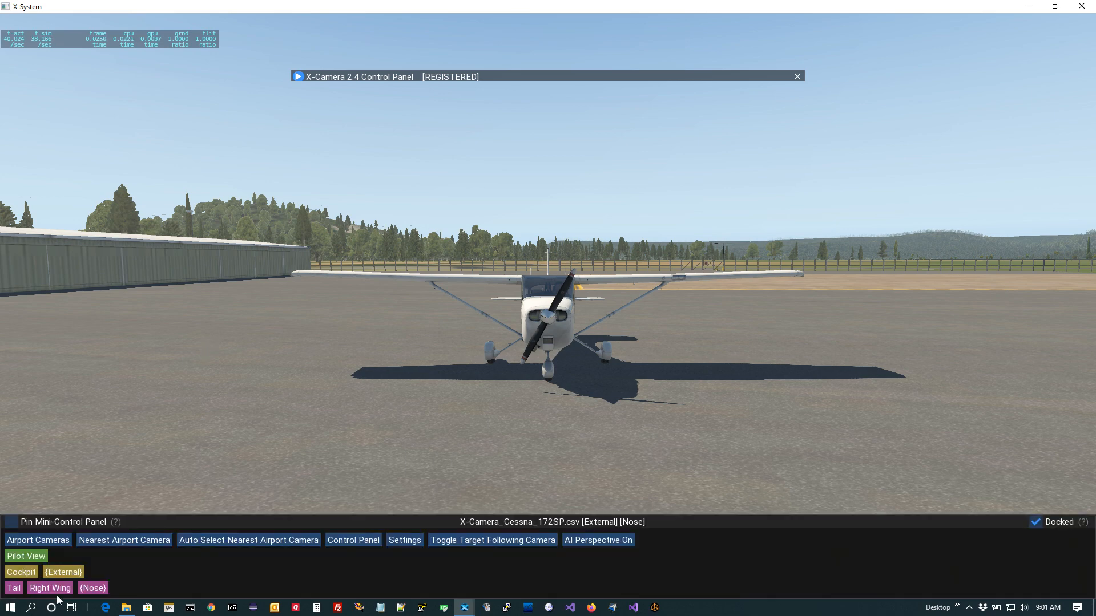
left_click(13, 589)
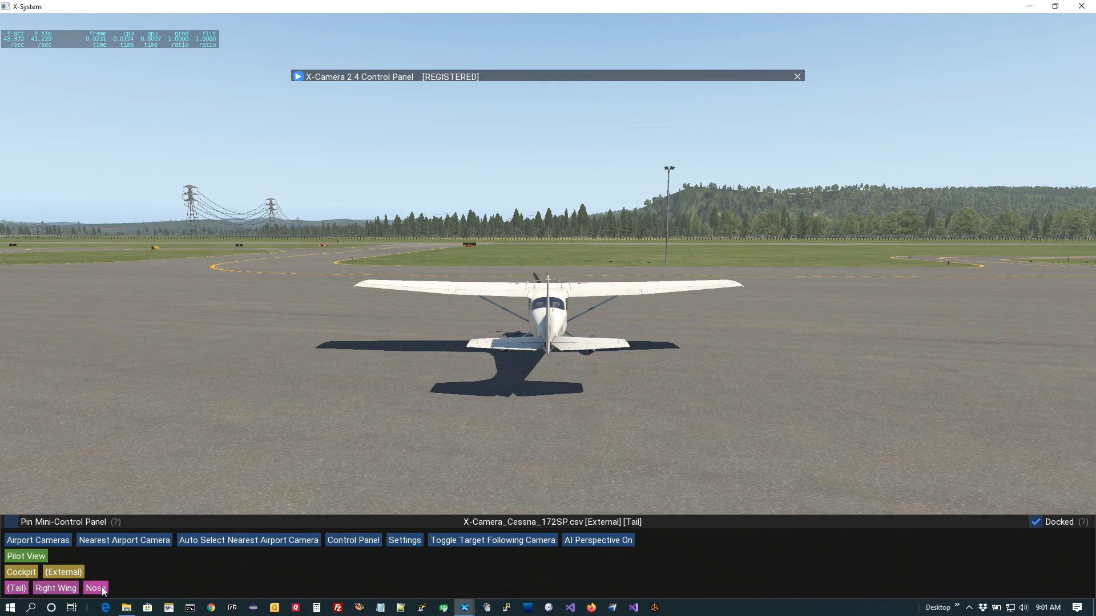
left_click(101, 589)
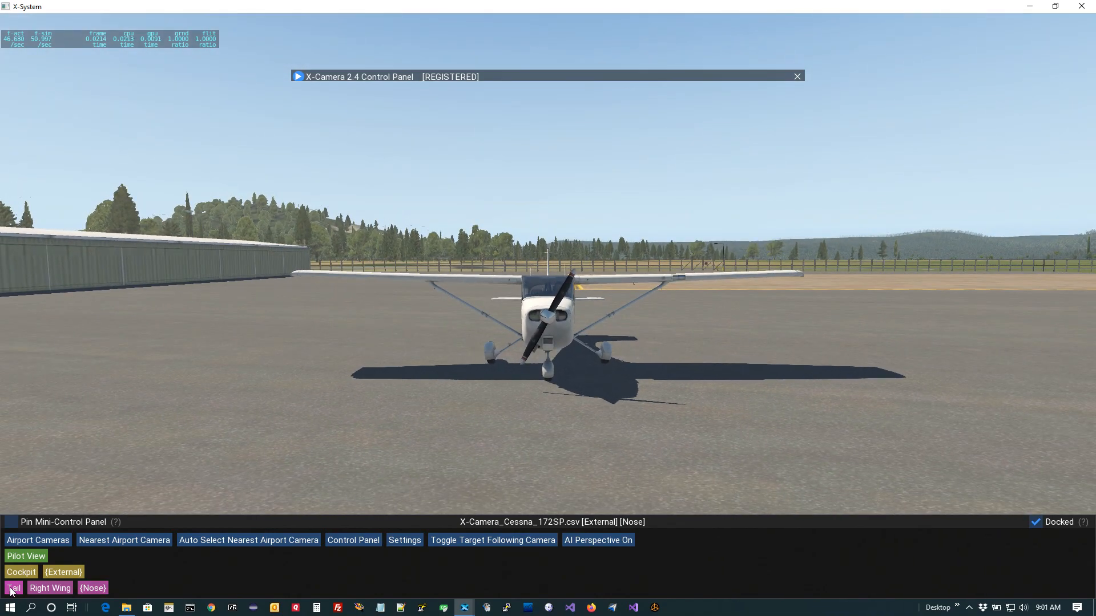
left_click(11, 589)
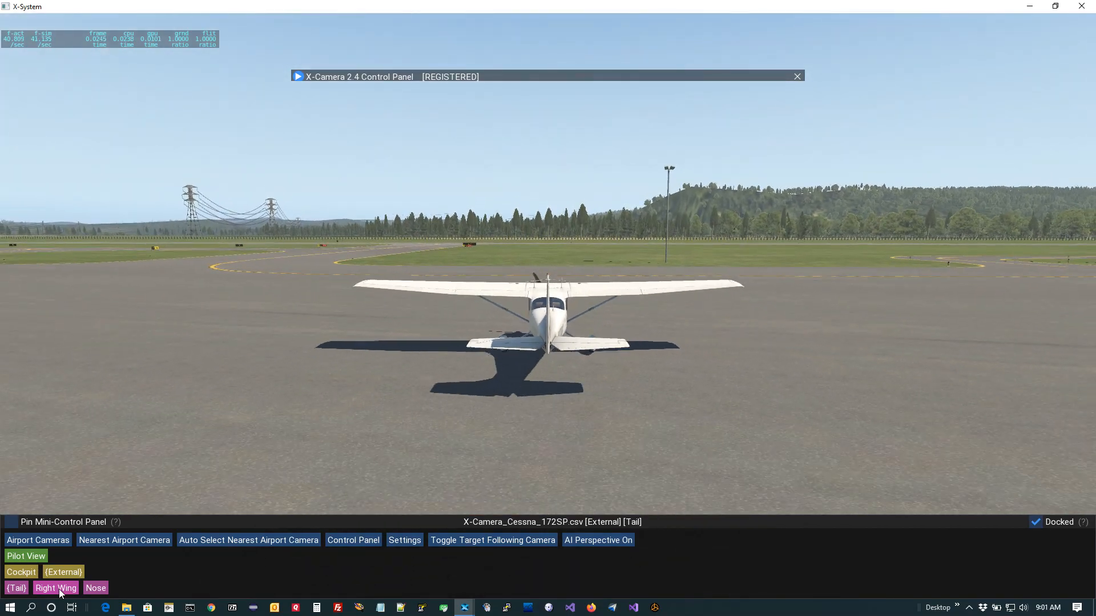
left_click(59, 589)
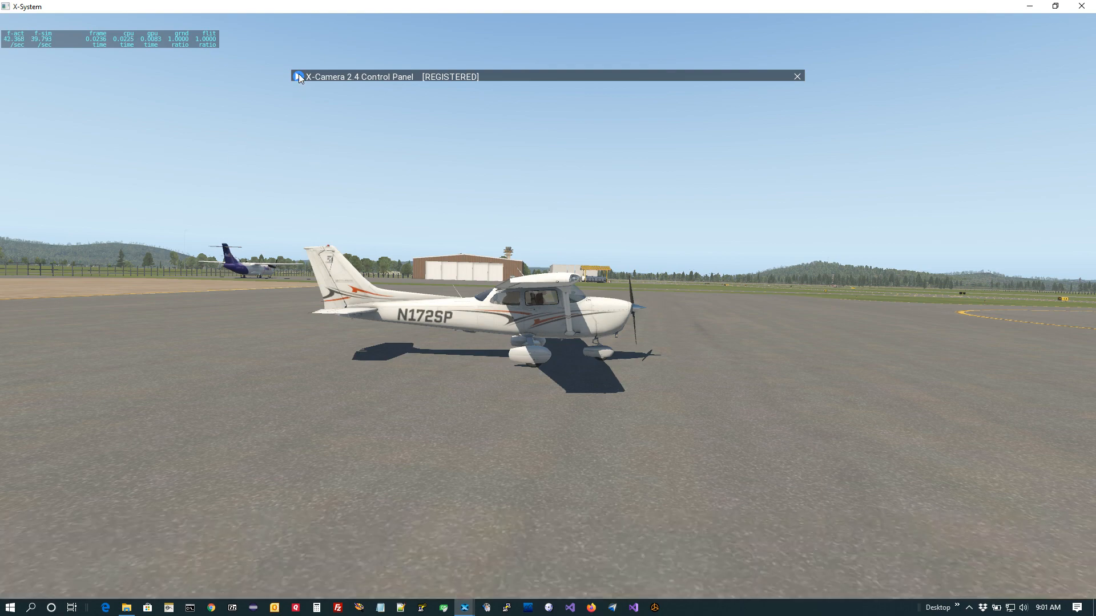
- Give the control panel a solid background, disable auto advance to the next camera for Tail and Right Wing, and select Nose
left_click(297, 76)
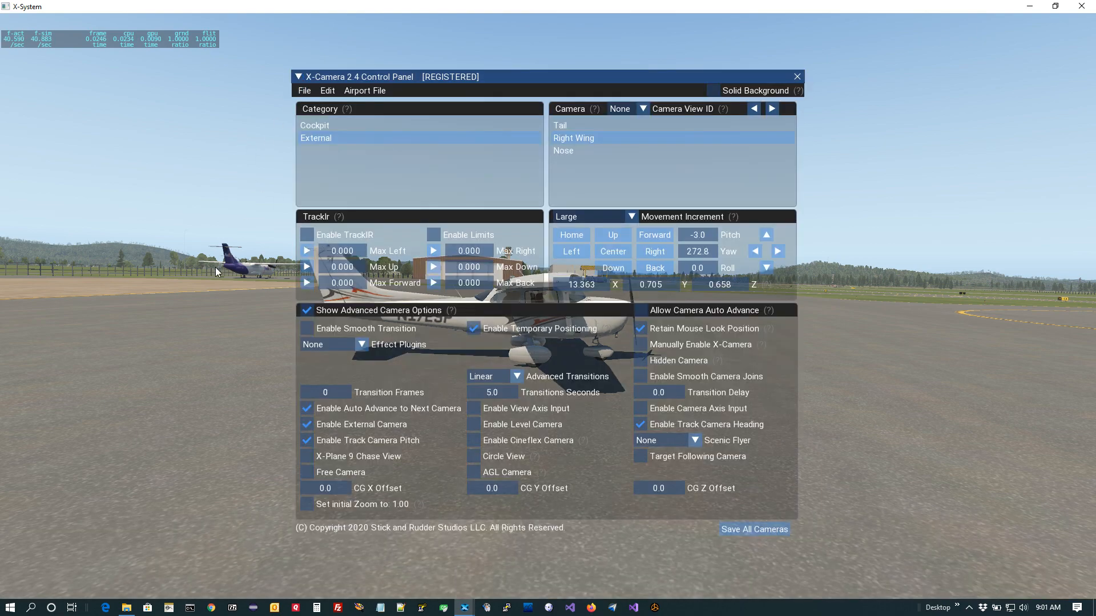
left_click(722, 91)
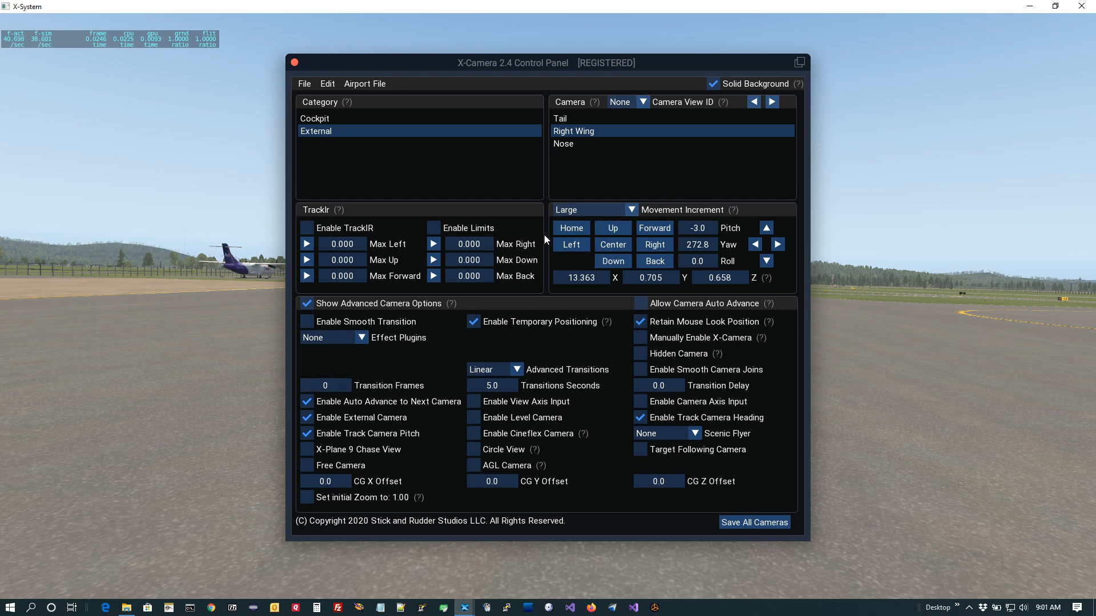
left_click(576, 121)
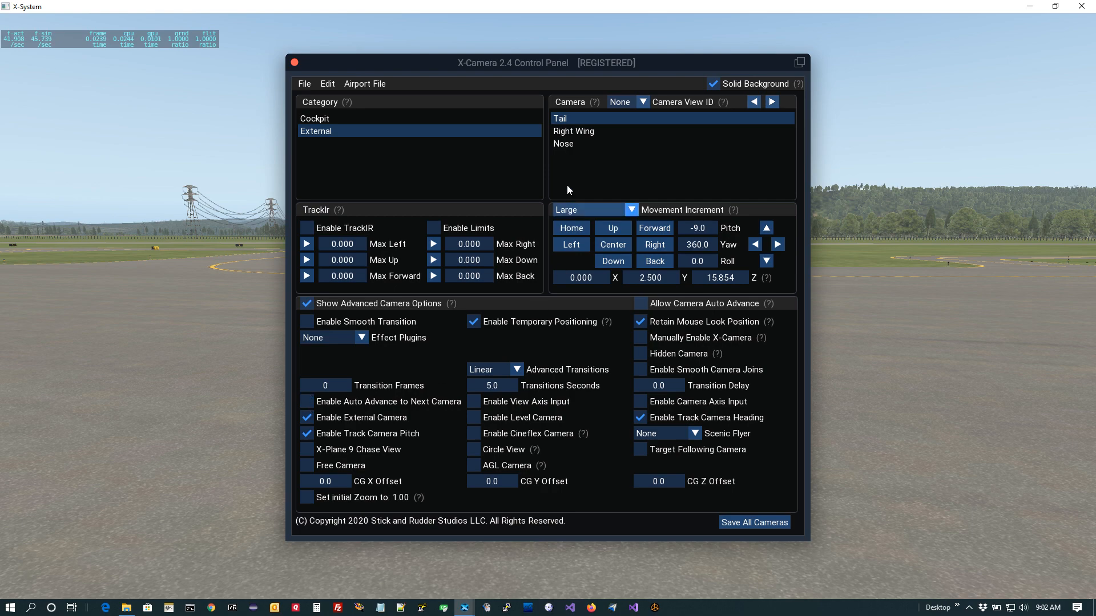
left_click(578, 133)
left_click(306, 401)
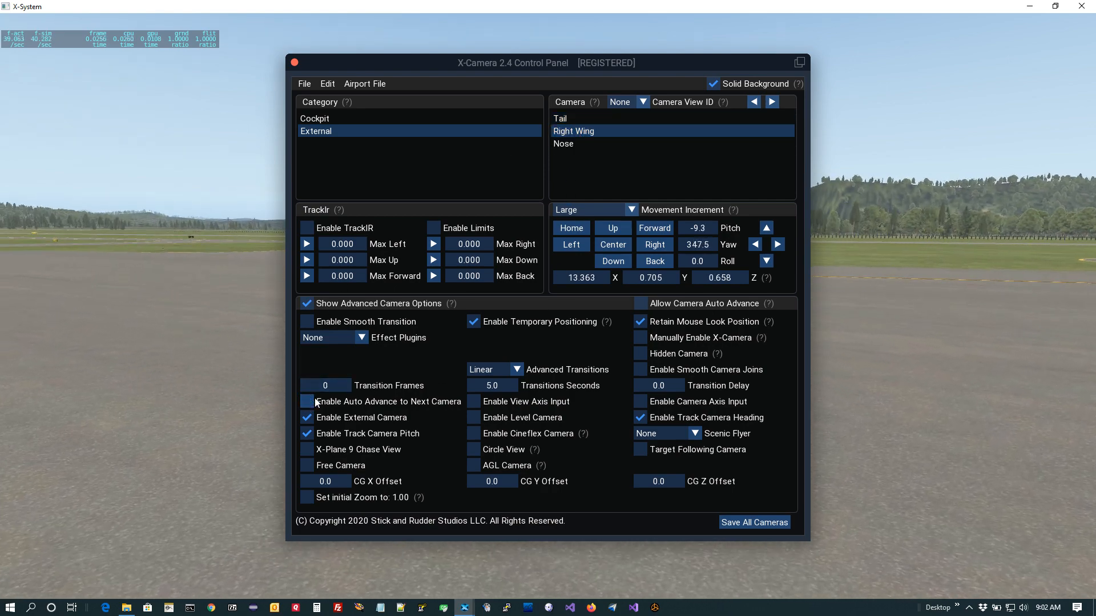
left_click(580, 146)
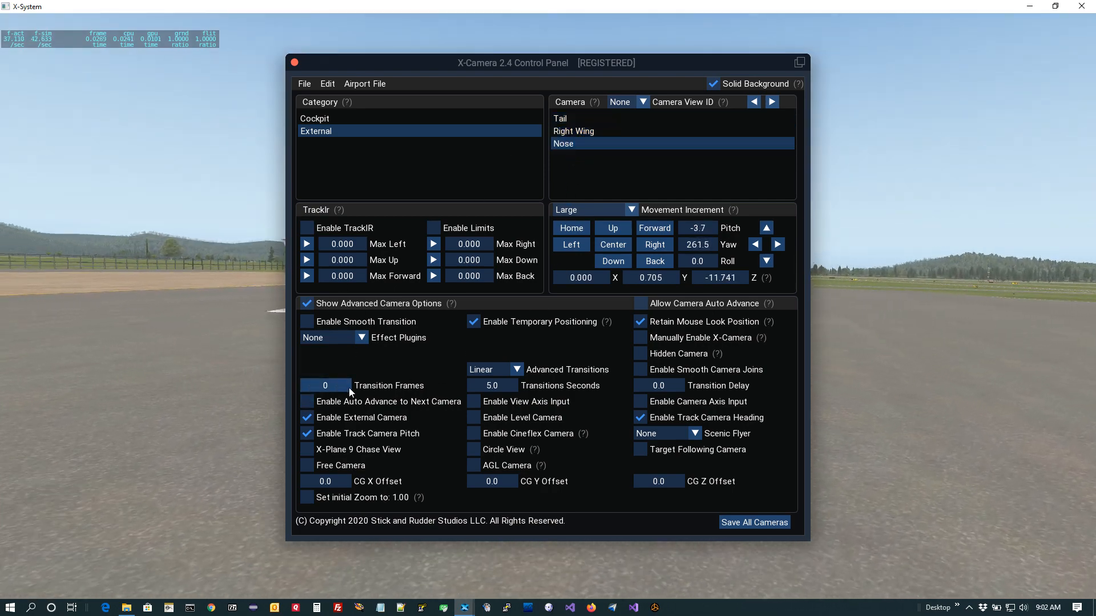
- Switch to the Tail camera, save all cameras and close the control panel
left_click(580, 131)
left_click(592, 120)
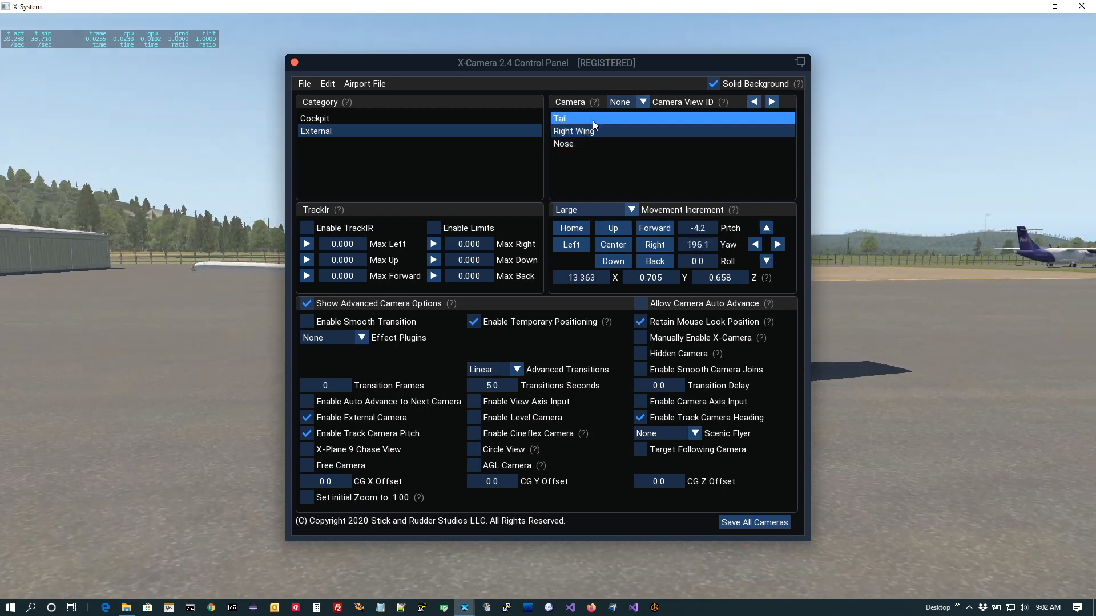
left_click(757, 524)
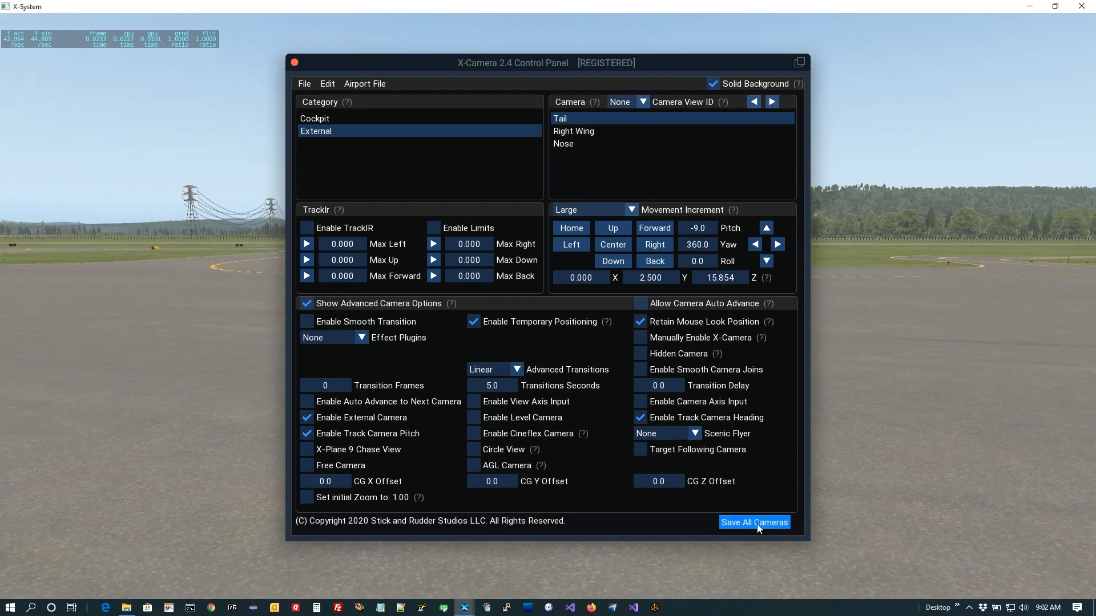
left_click(294, 62)
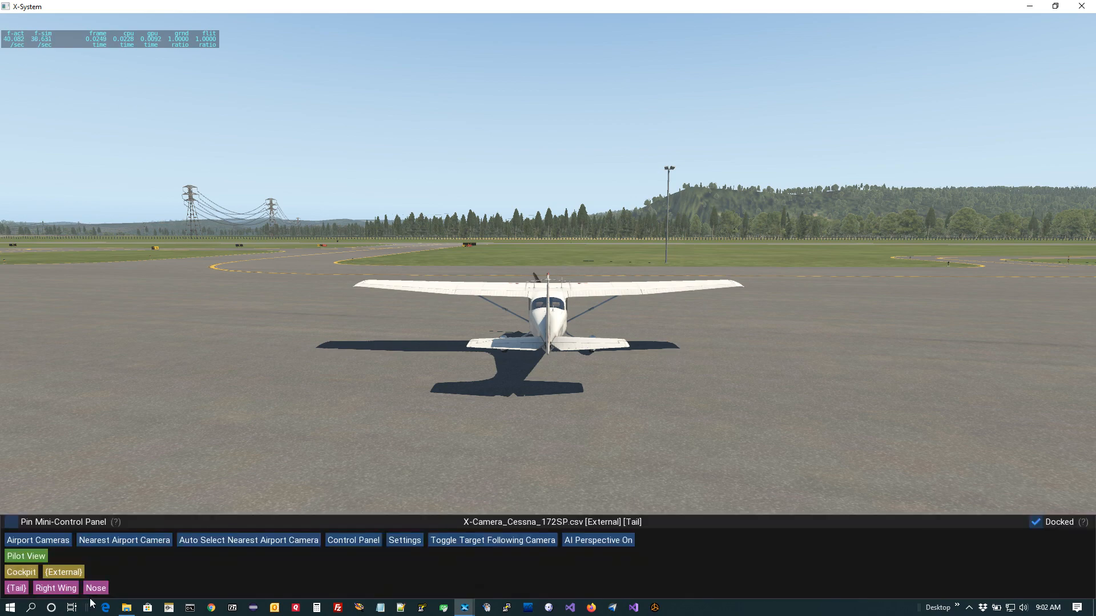
- Test the direct camera transitions from Tail to Right Wing, Nose, Tail and Right Wing with auto advance disabled
left_click(66, 591)
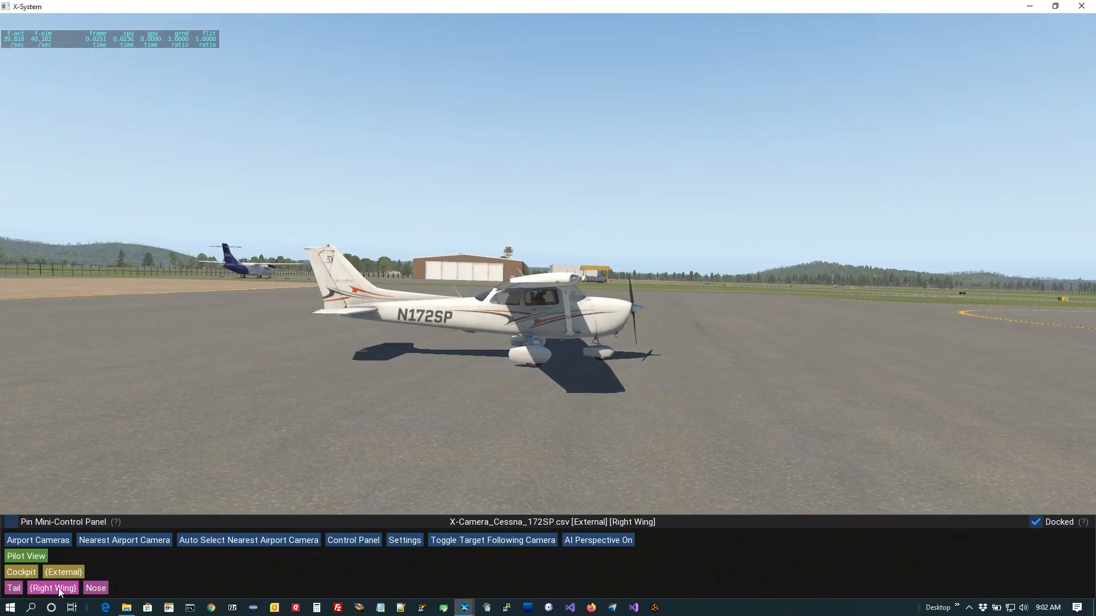
left_click(96, 589)
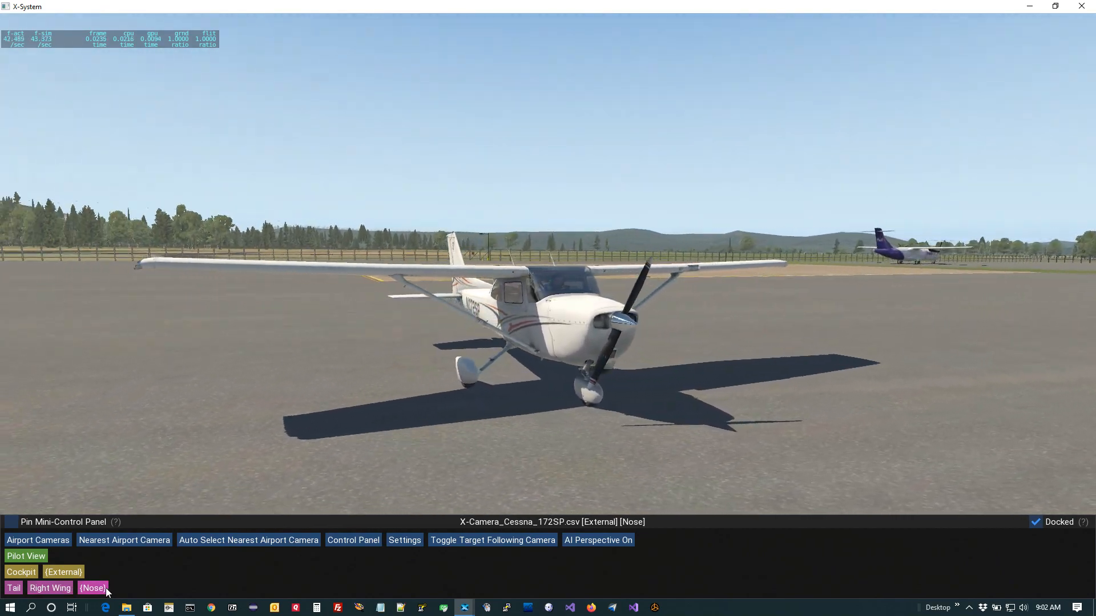
left_click(14, 588)
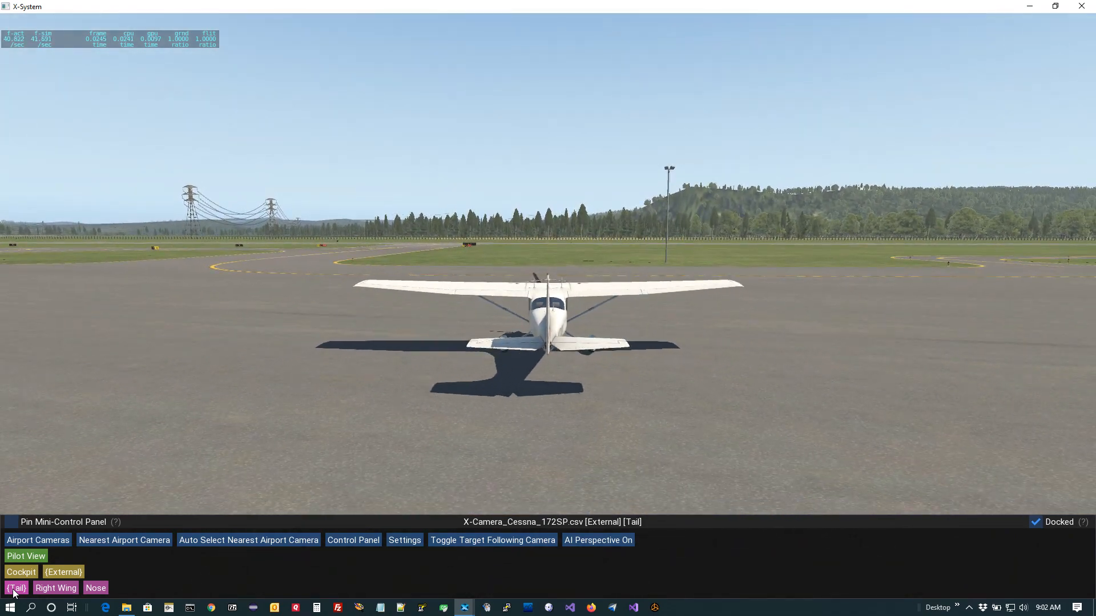
left_click(55, 588)
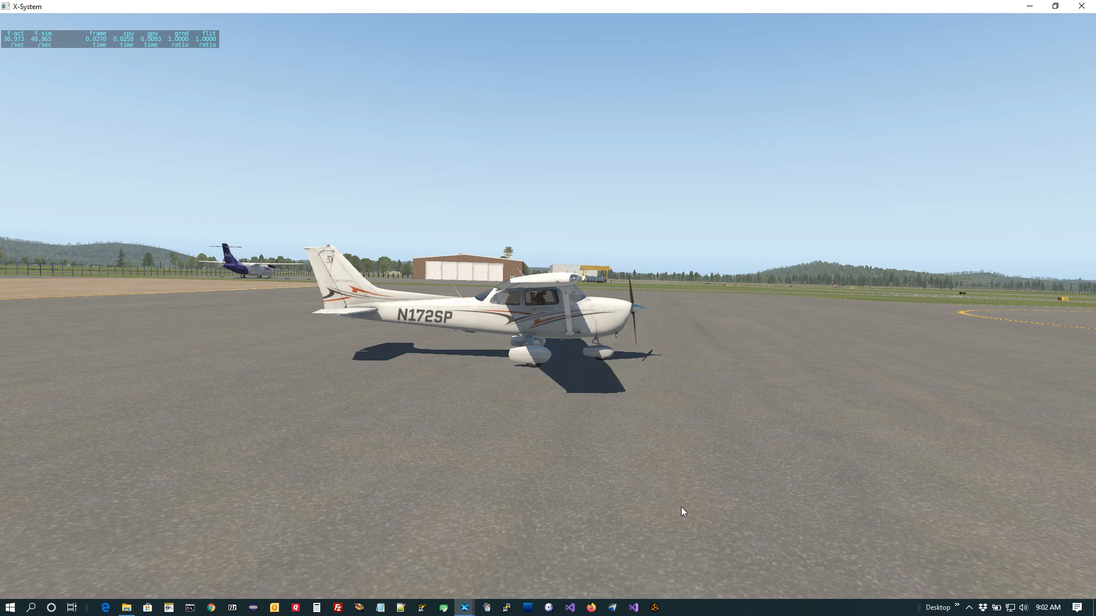
mouse_move(187, 593)
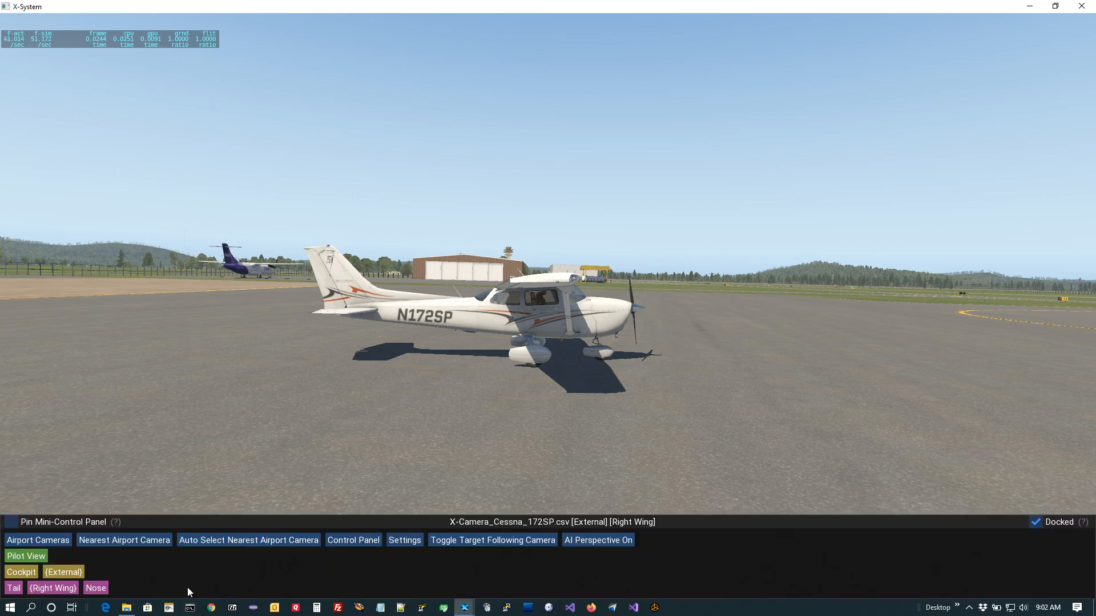
- In the control panel, enable auto advance to the next camera for Tail and Right Wing, and save all cameras
left_click(357, 541)
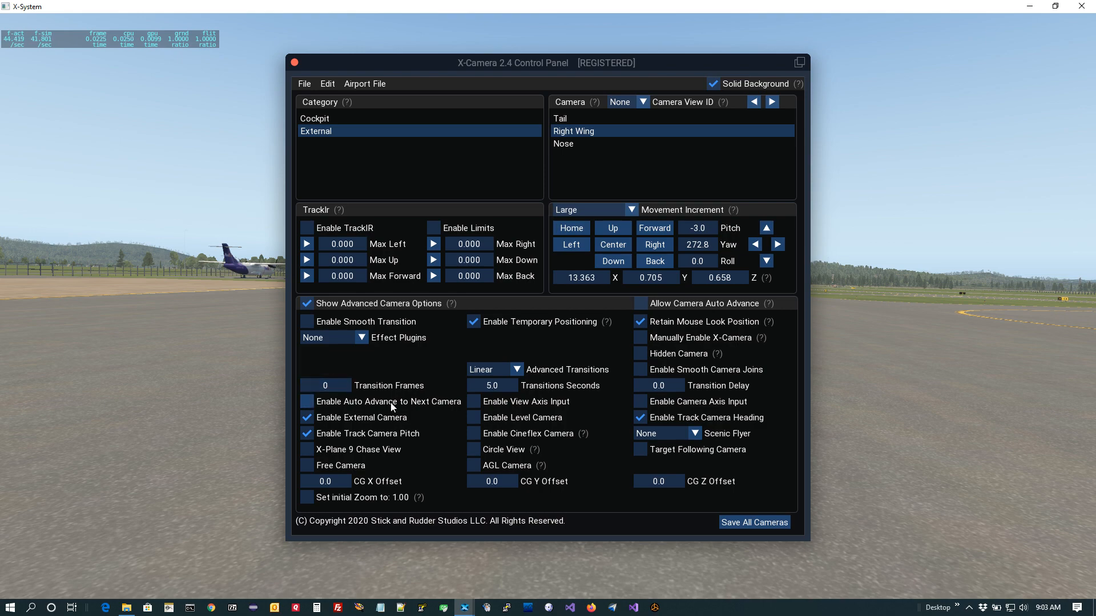
left_click(594, 120)
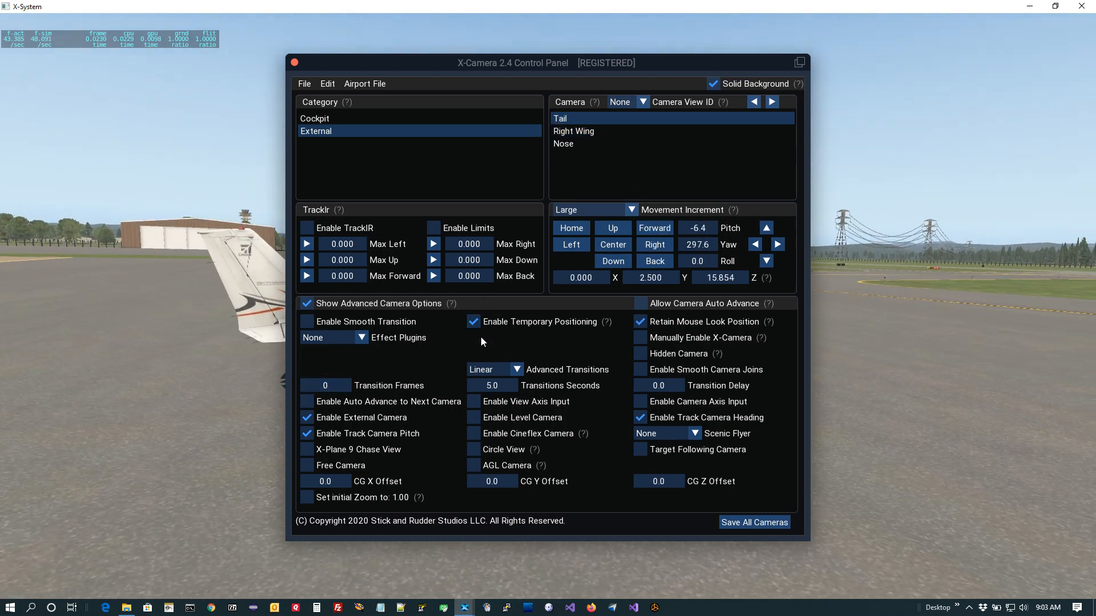
left_click(585, 131)
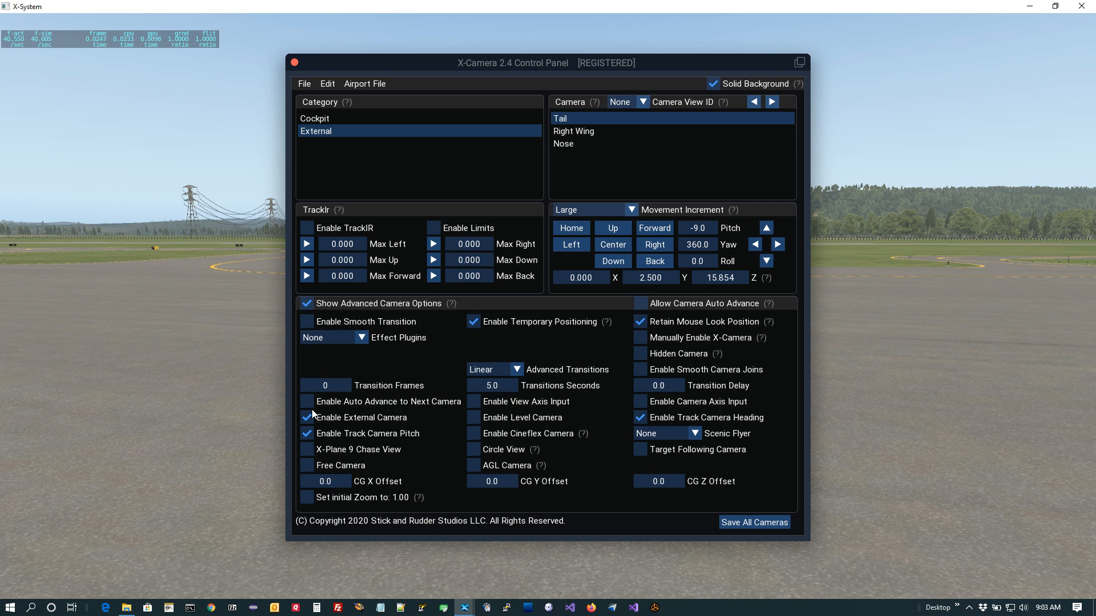
left_click(307, 402)
left_click(593, 132)
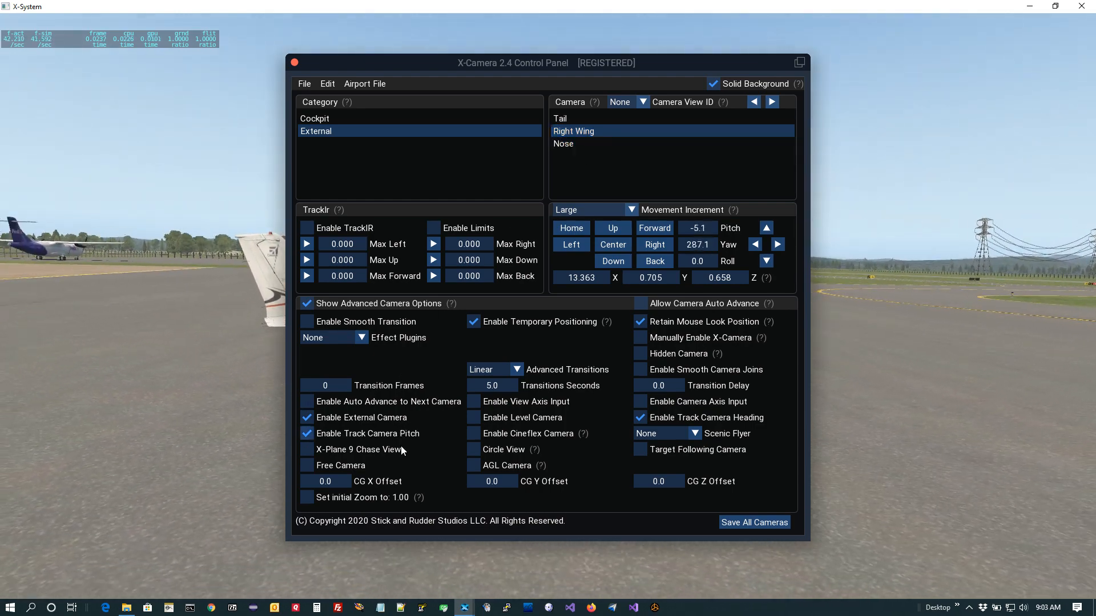
left_click(309, 403)
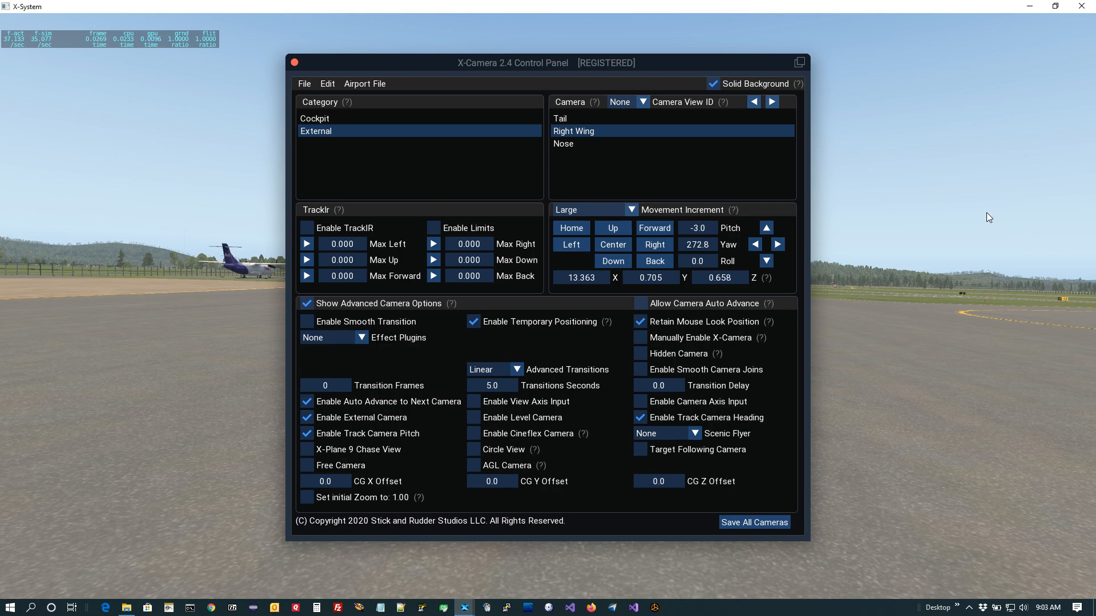
left_click(586, 143)
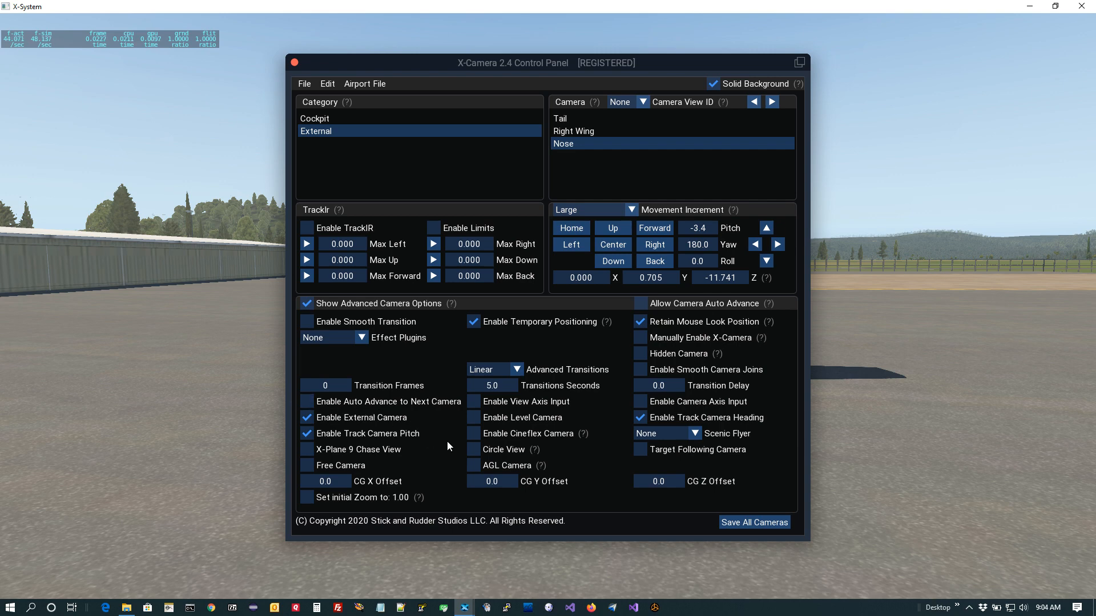
left_click(731, 523)
- Turn off the control panel's solid background, close the panel and test the auto-advance sequence starting from Tail
left_click(714, 83)
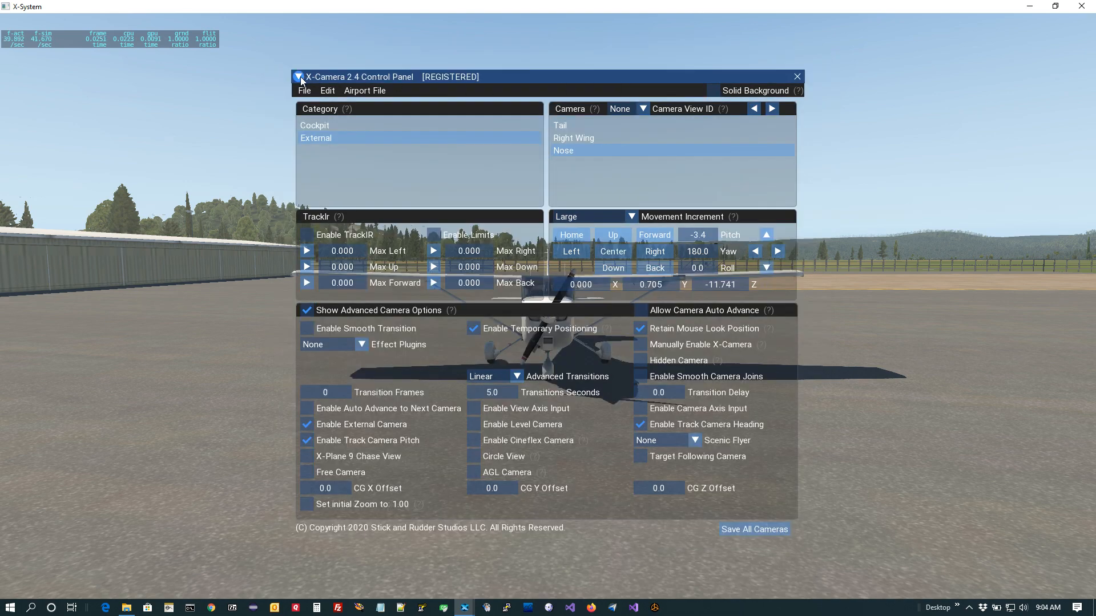
left_click(299, 77)
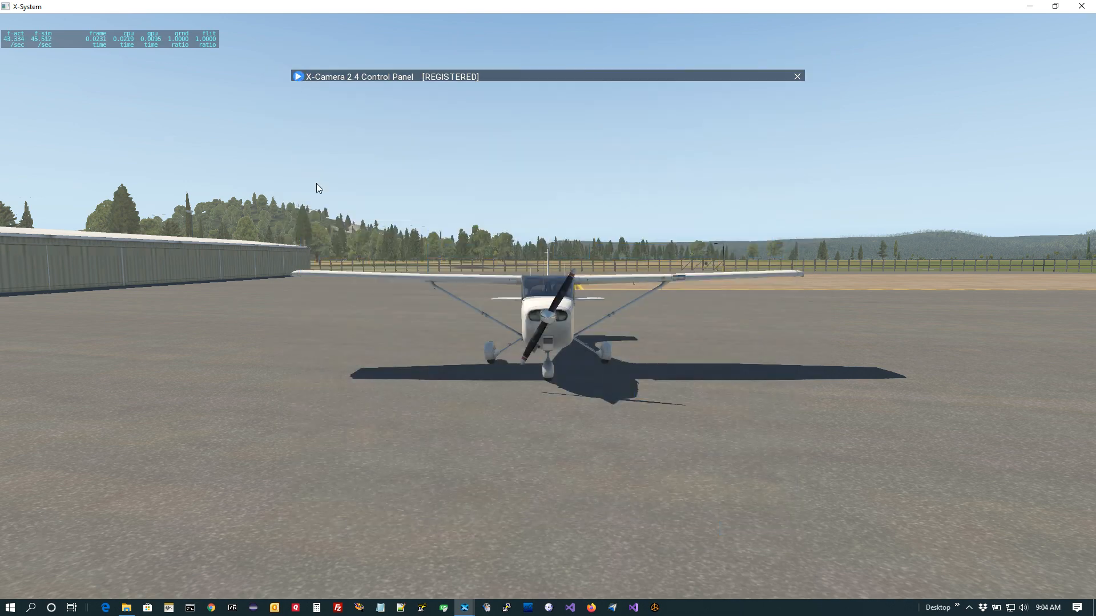
left_click(799, 75)
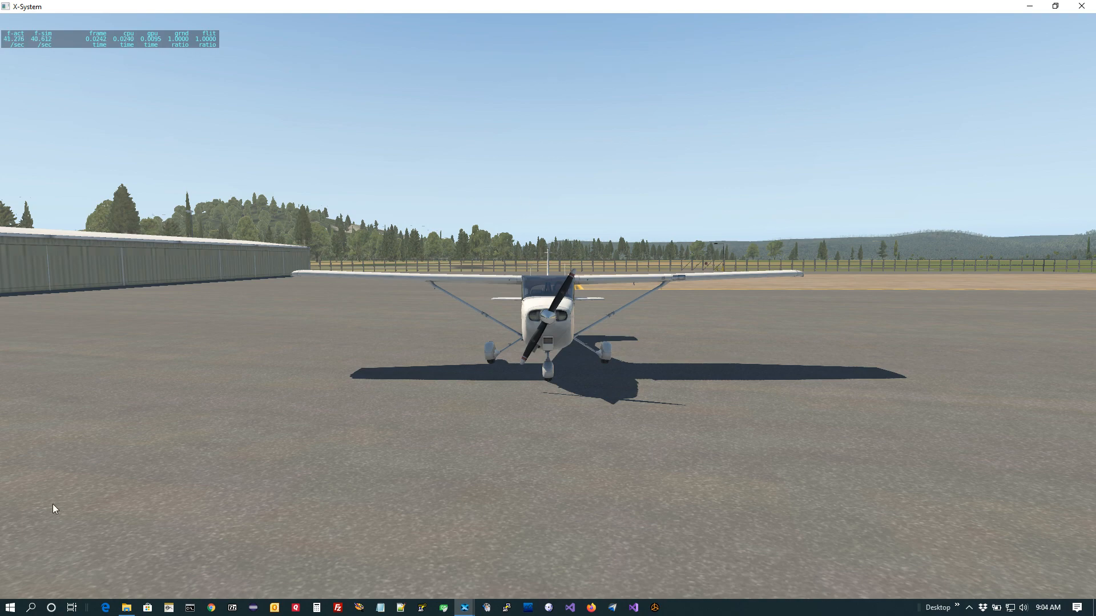
left_click(12, 589)
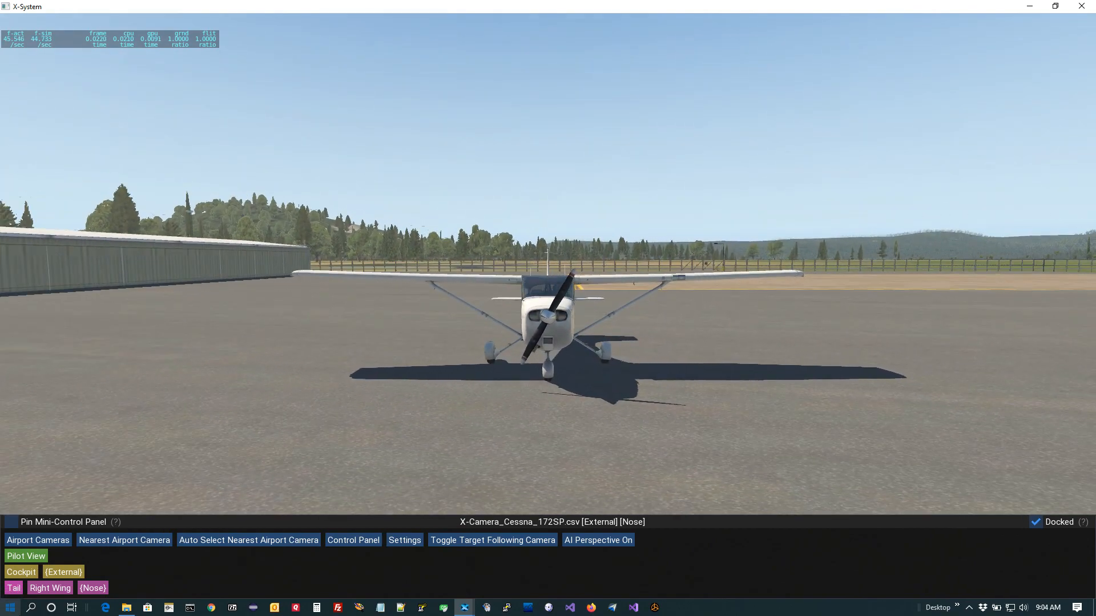
- Reopen and reposition the control panel, set Tail's Advanced Transitions to None with 0.0 transition seconds, and save all cameras
left_click(361, 541)
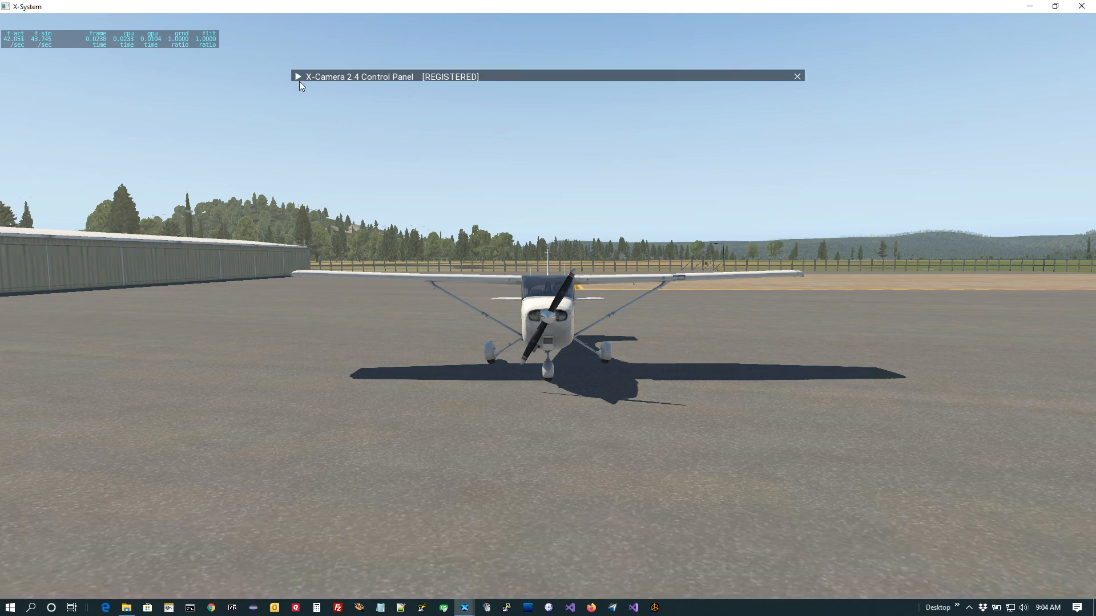
left_click(297, 77)
left_click_drag(565, 76, 751, 90)
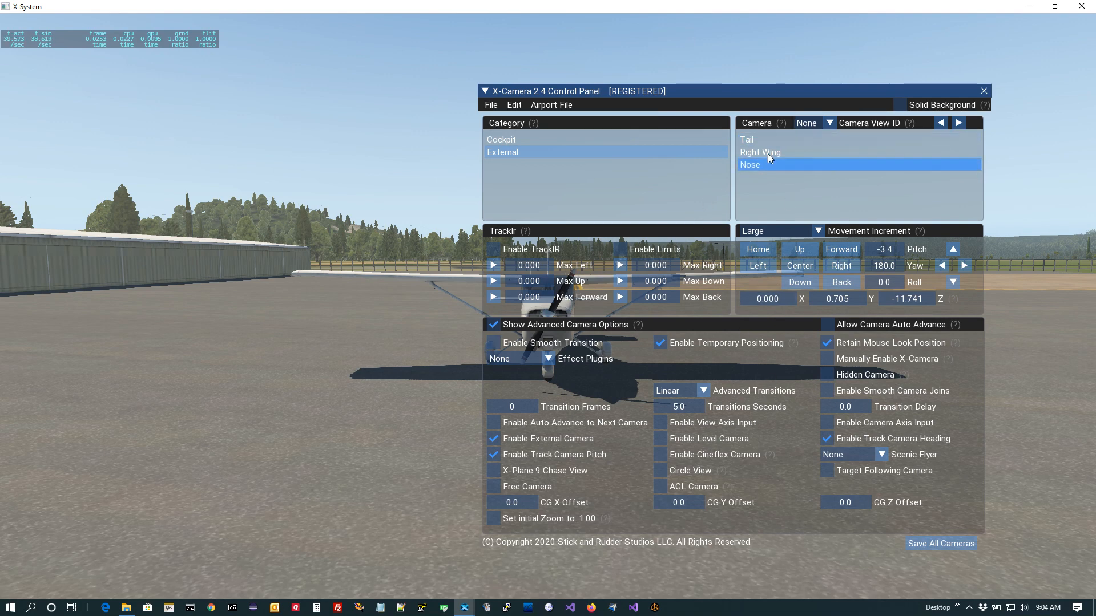
left_click(776, 139)
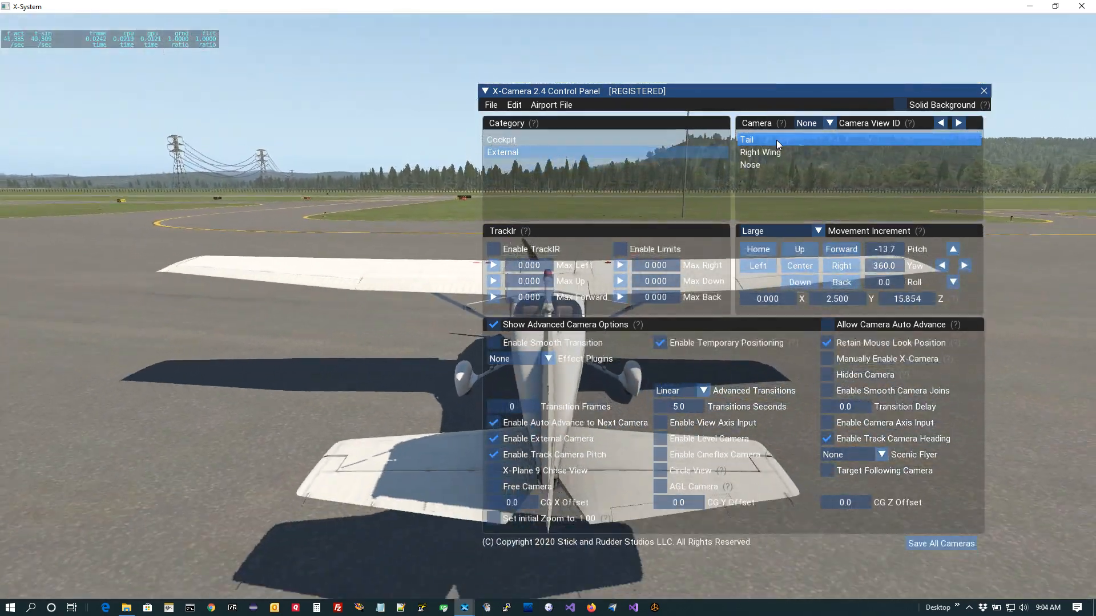
left_click(704, 392)
left_click(676, 406)
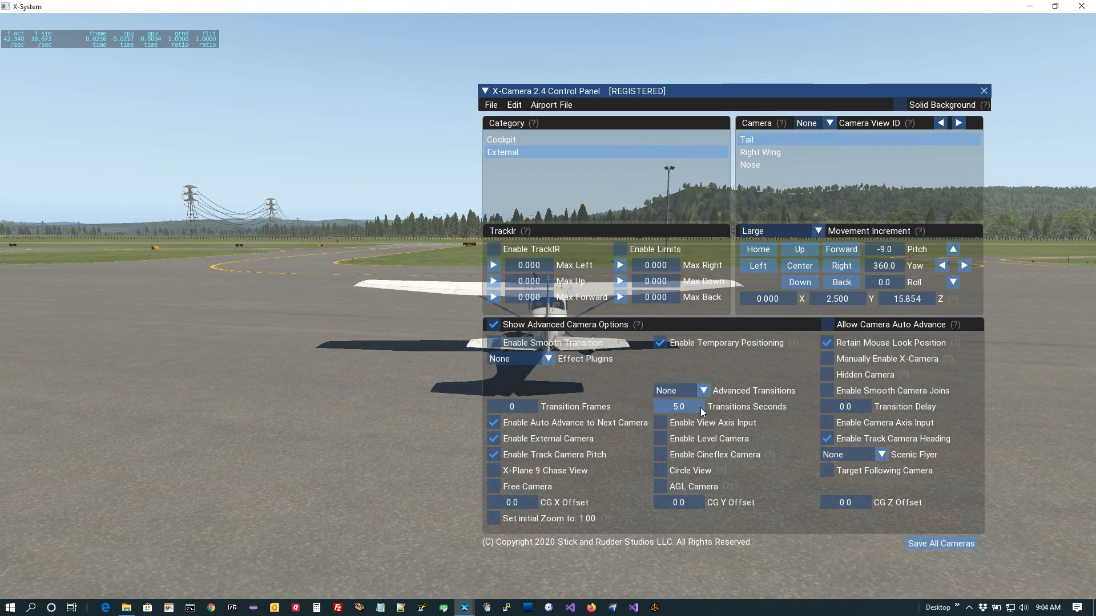
mouse_move(940, 560)
left_click(947, 540)
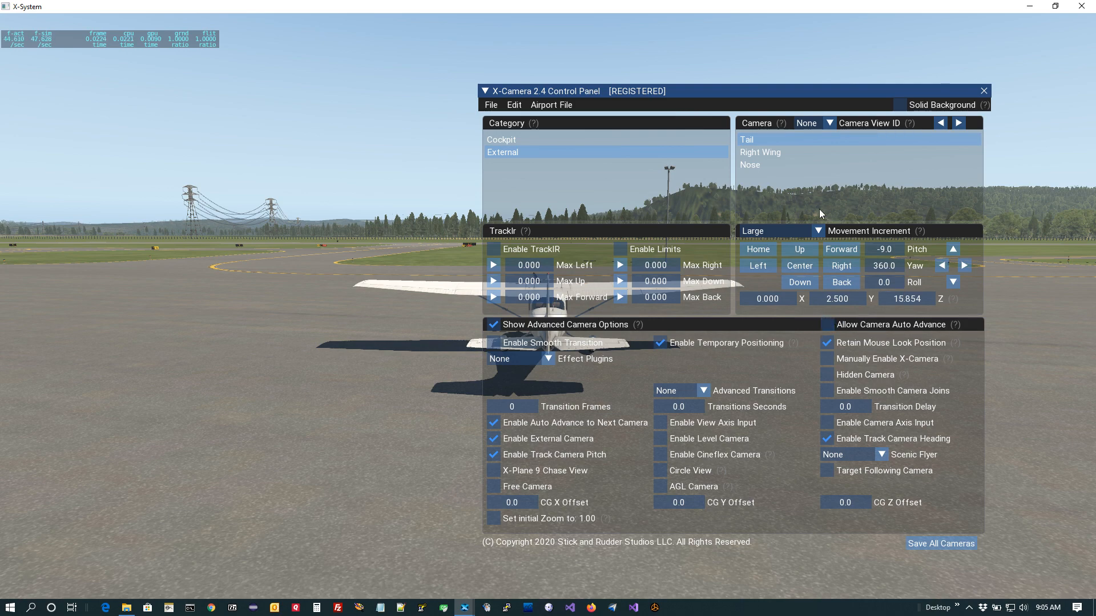
- Compare the transitions into Right Wing and Nose with the switch back to Tail
left_click(776, 150)
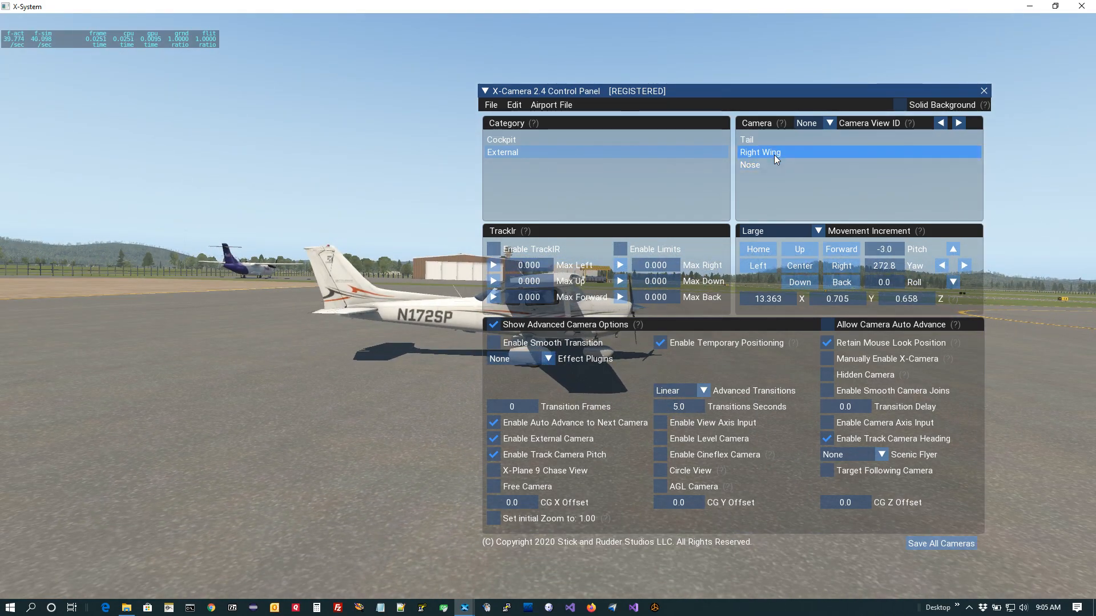
left_click(770, 166)
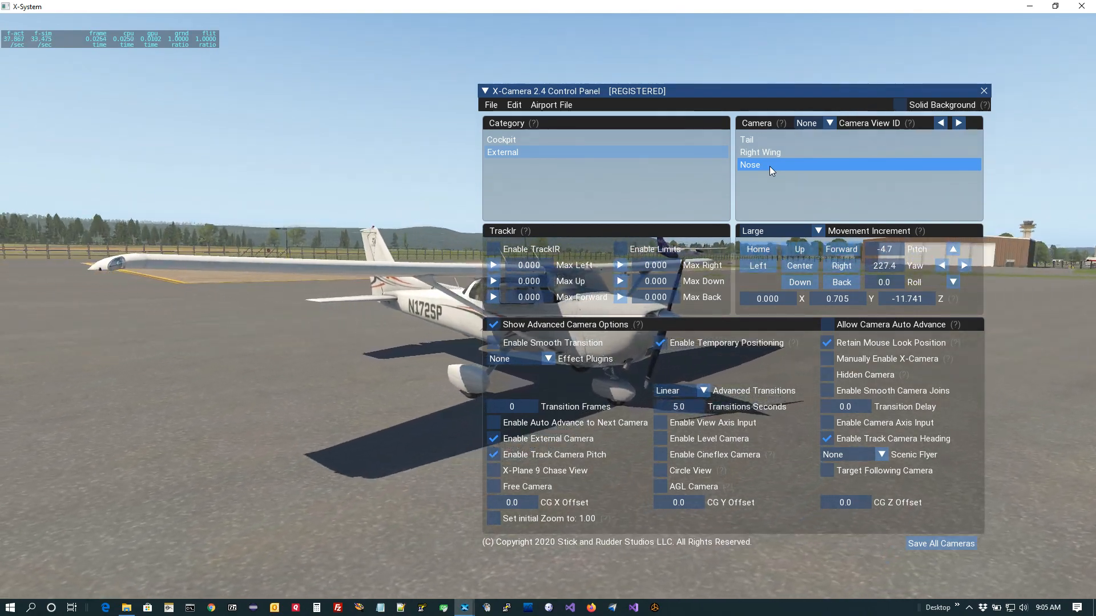
left_click(762, 139)
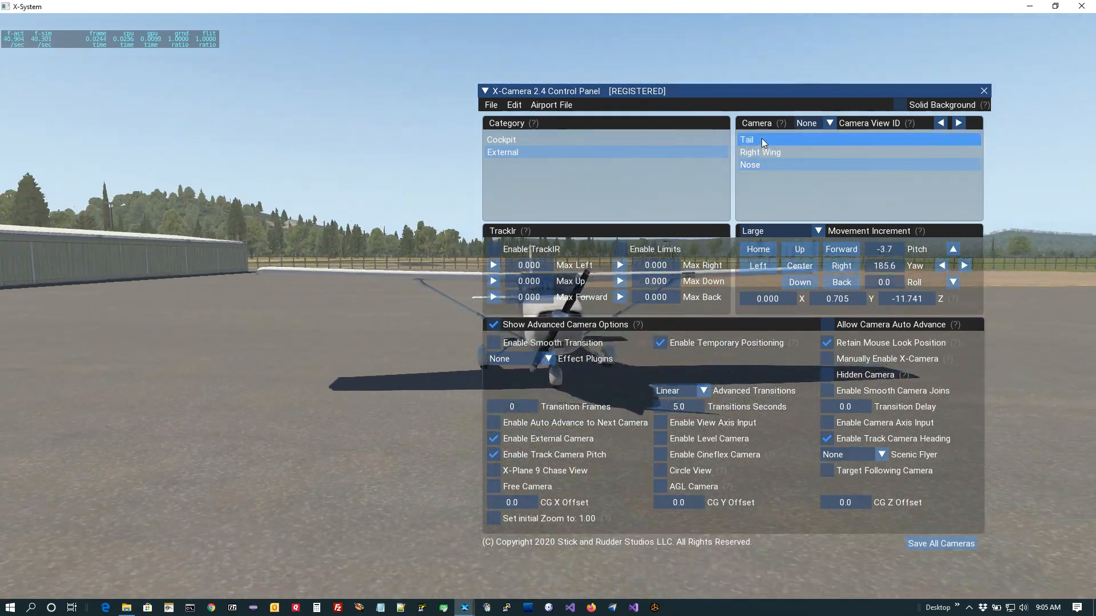
left_click(761, 138)
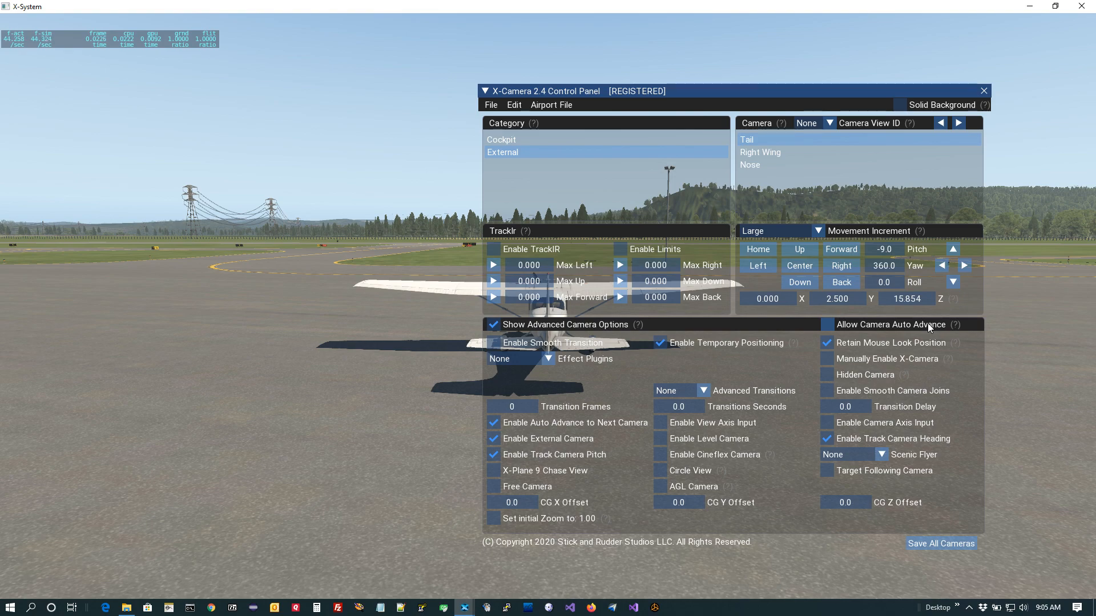
- Allow camera auto advance, then disable it, return to Tail and allow it again to replay the sequence
left_click(829, 327)
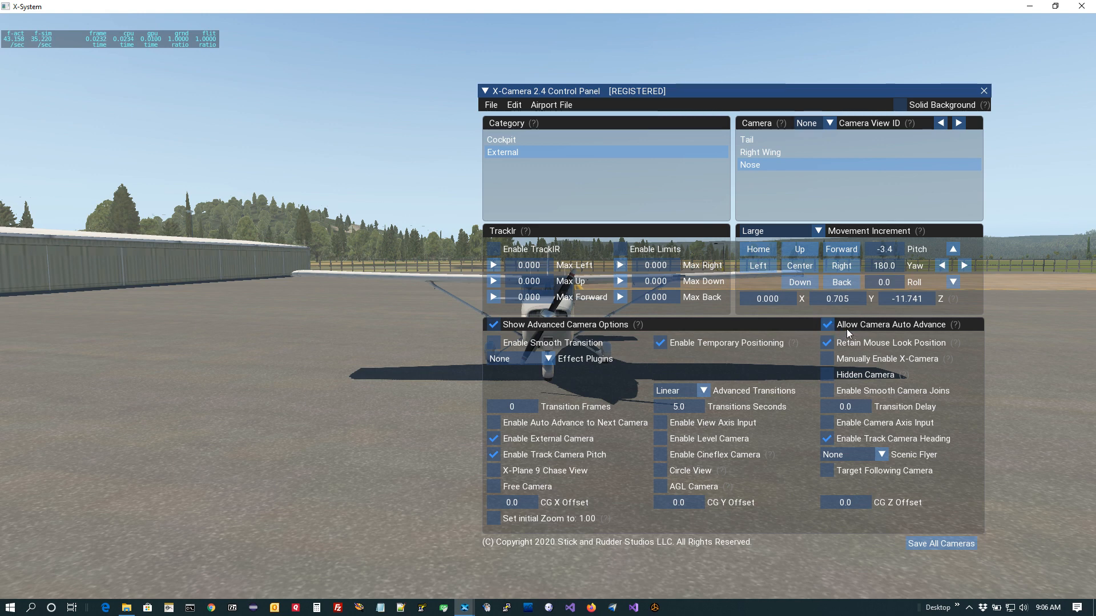
left_click(827, 325)
left_click(762, 139)
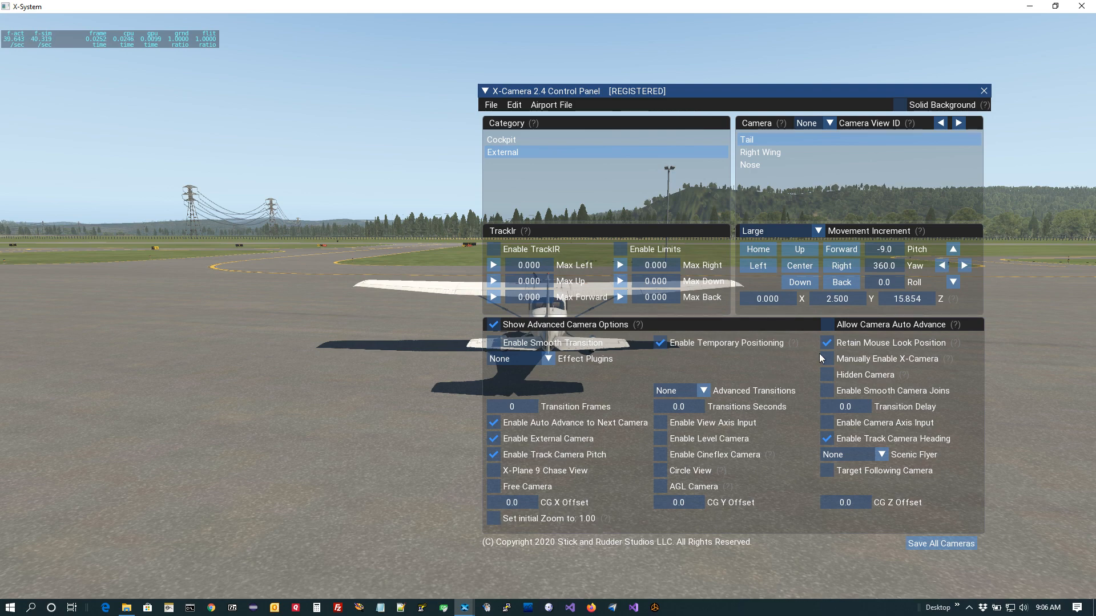
left_click(827, 325)
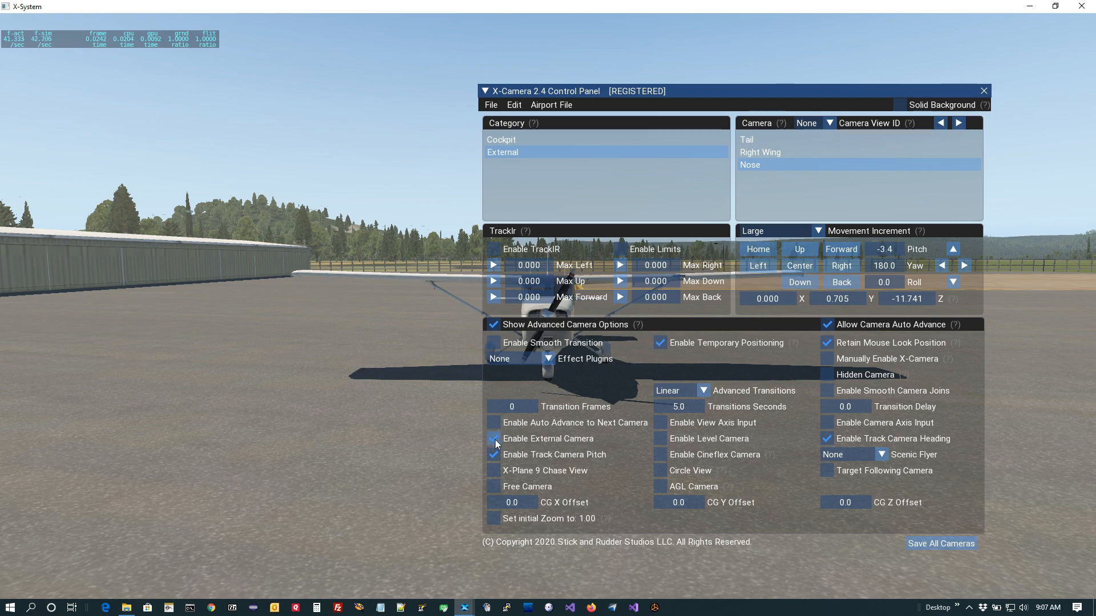
- Start the auto-advance sequence from Right Wing, toggling its auto advance to the next camera off and on
left_click(762, 155)
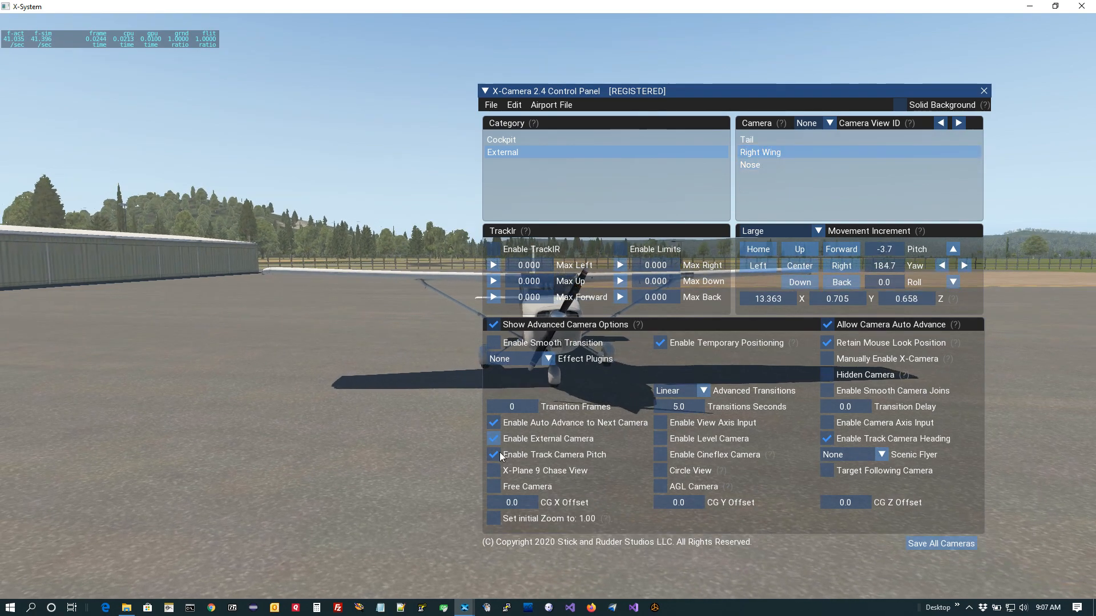
left_click(540, 425)
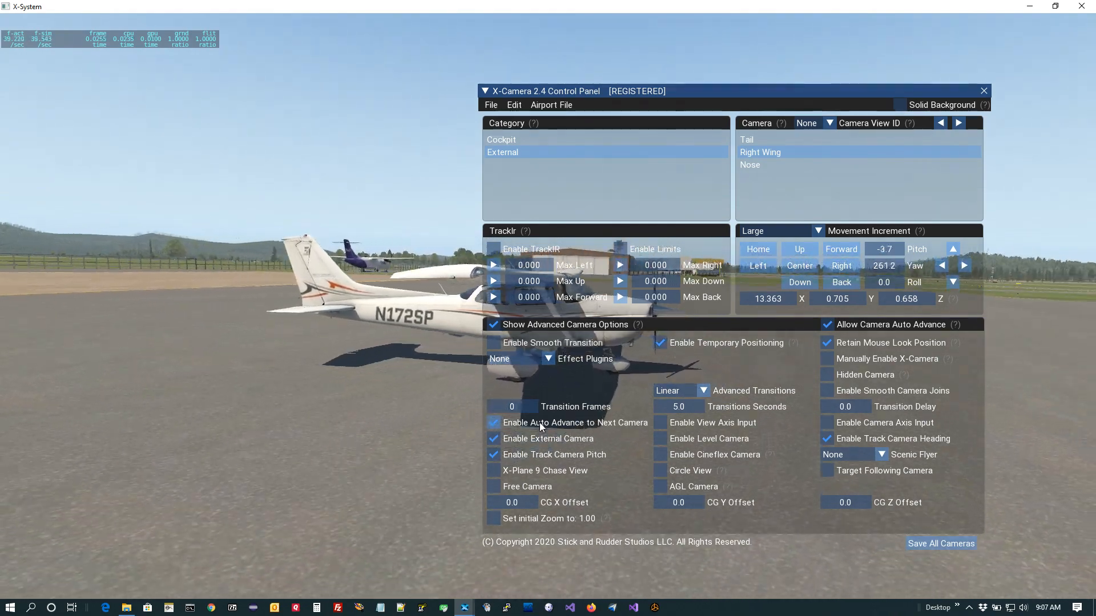
left_click(540, 425)
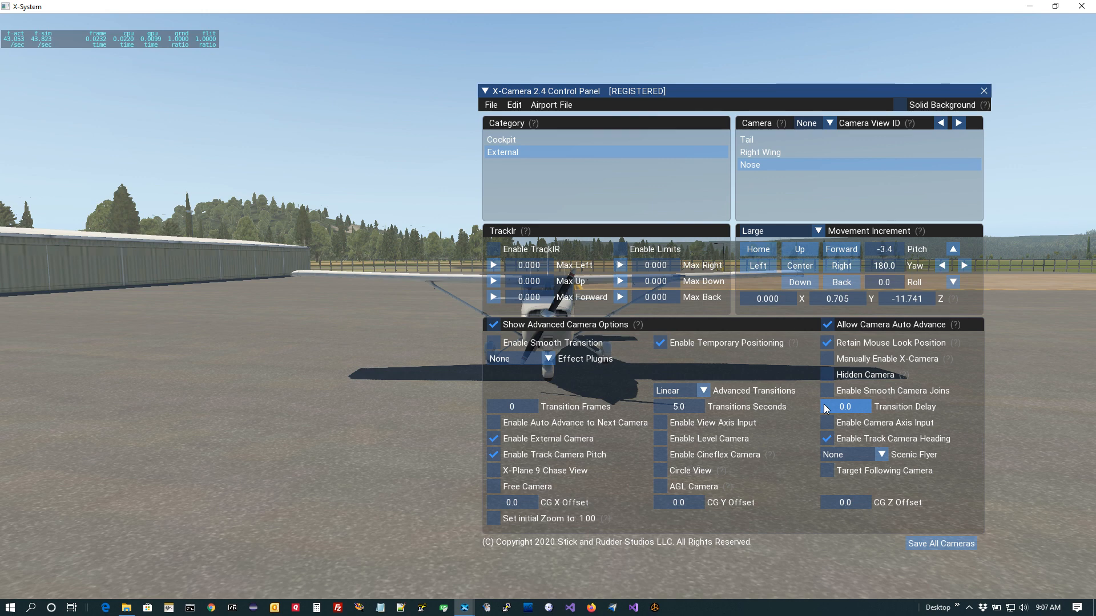
- Set the Nose camera's Transition Delay to 5.0, save all cameras and run the auto-advance sequence from Tail
left_click(850, 406)
key("BackSpace")
key("BackSpace")
key("BackSpace")
type("5")
left_click(952, 543)
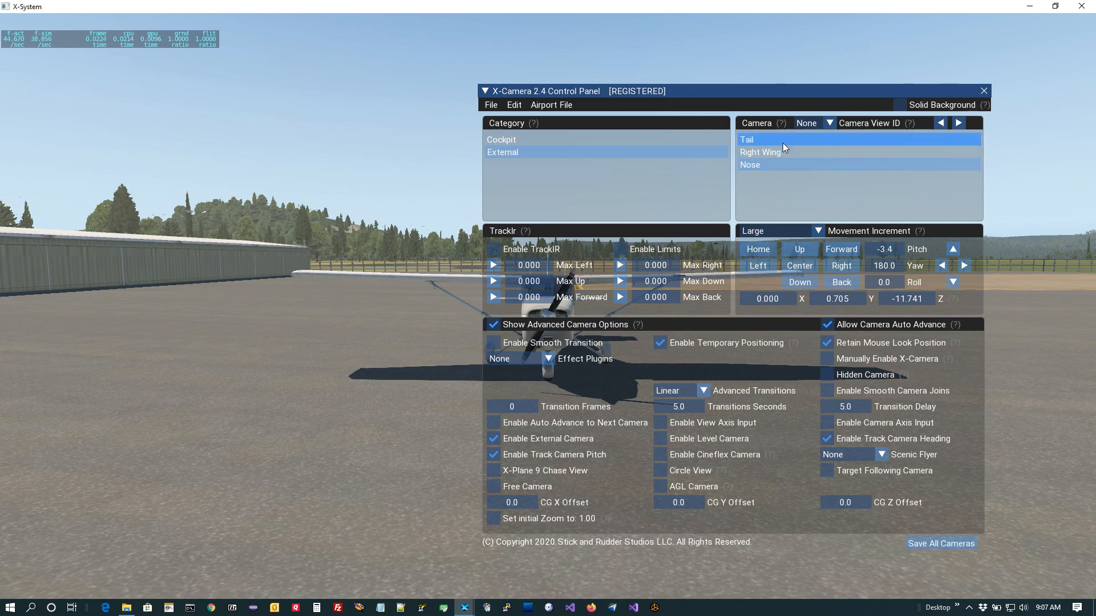
left_click(782, 143)
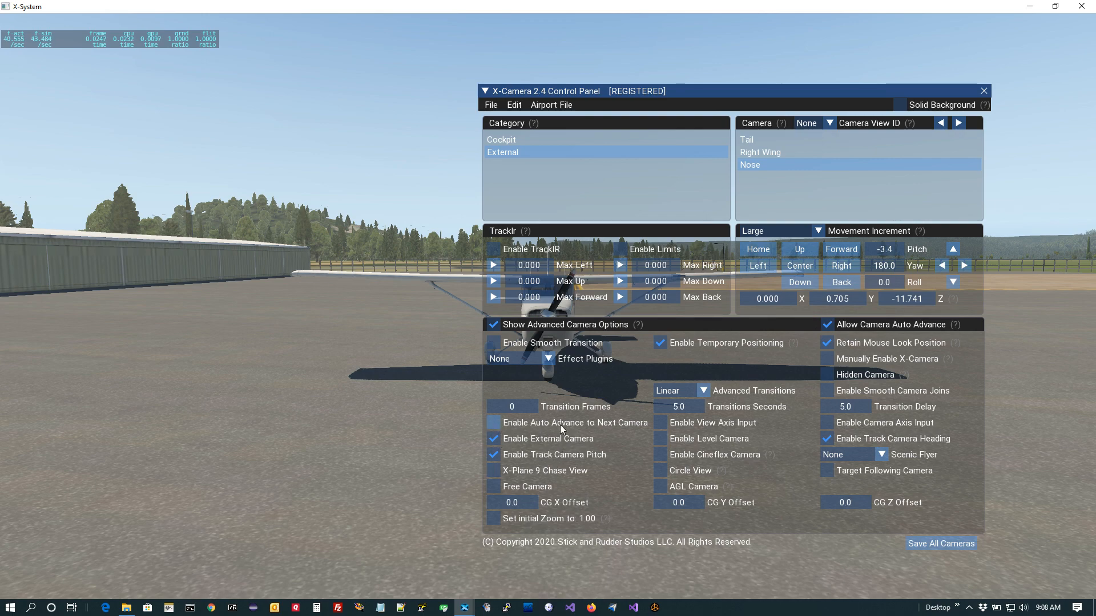
- Run the auto-advance sequence from Tail, closing the control panel and starting it again for an unobstructed view
left_click(769, 141)
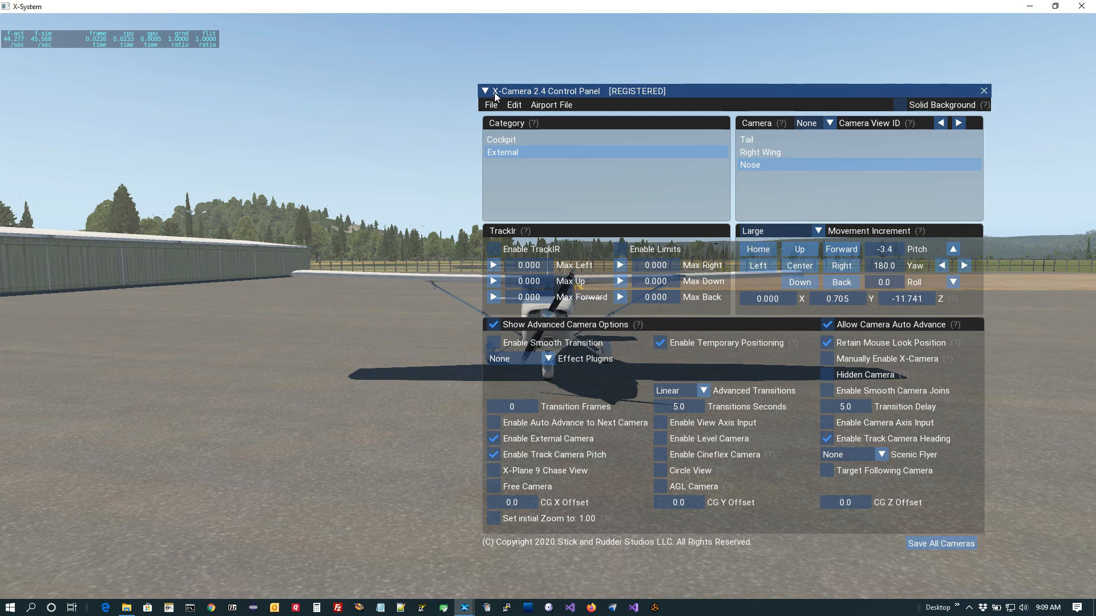
left_click(984, 90)
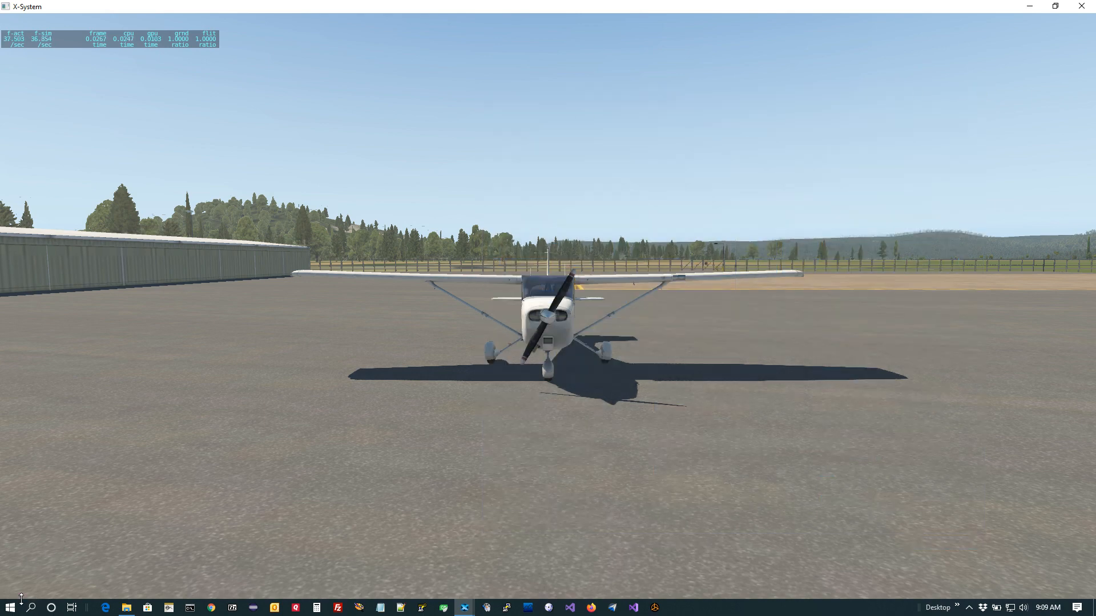
mouse_move(23, 597)
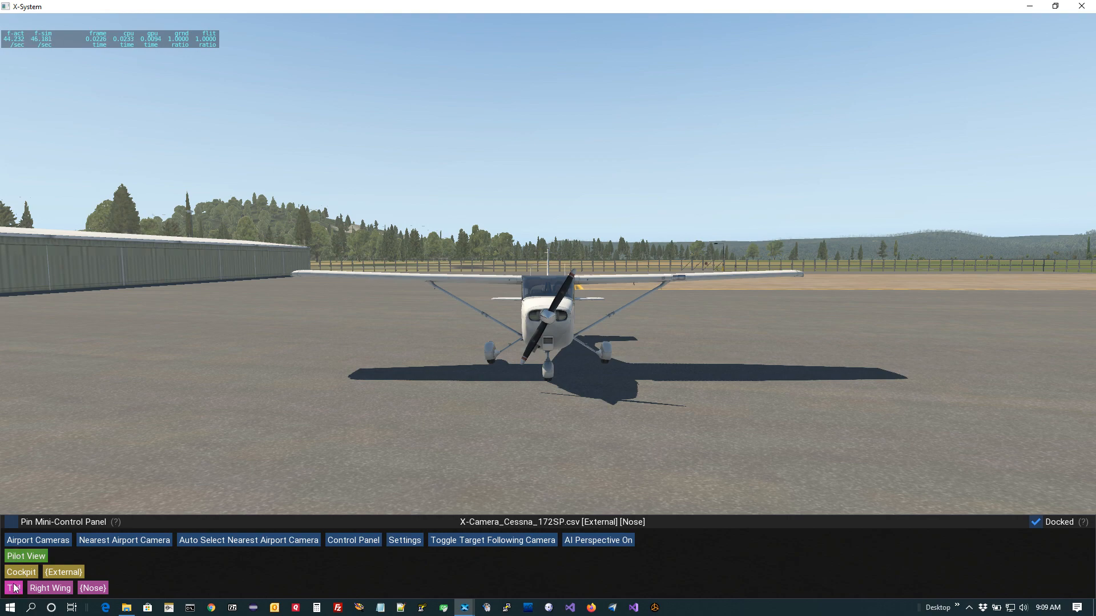
left_click(15, 588)
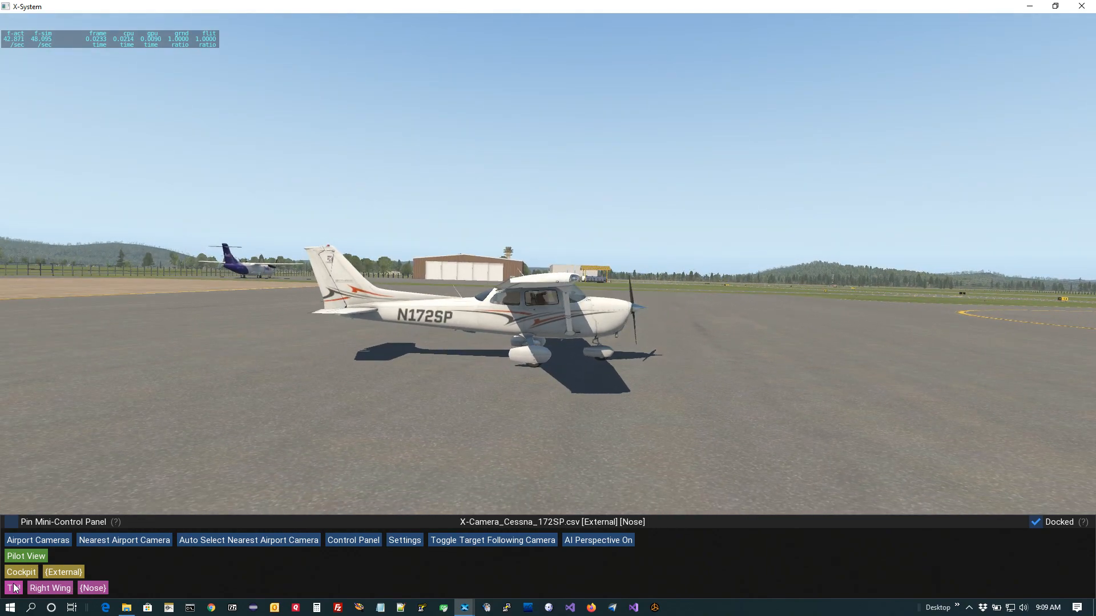
- Set the Nose camera's Transition Delay to 0.0, save all cameras and replay the auto-advance sequence from Tail
left_click(339, 543)
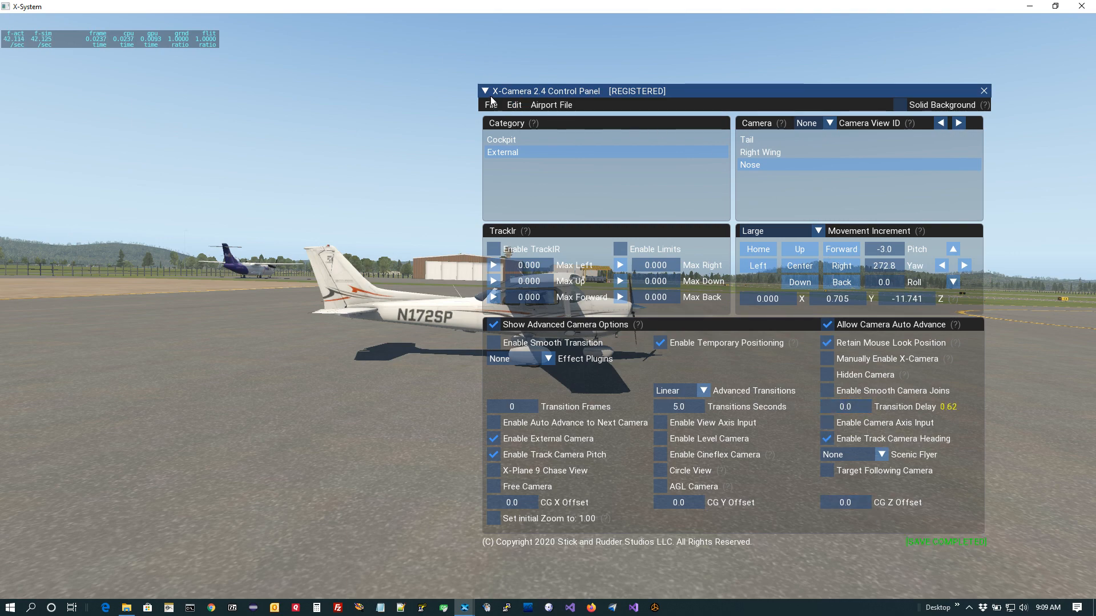
left_click(983, 91)
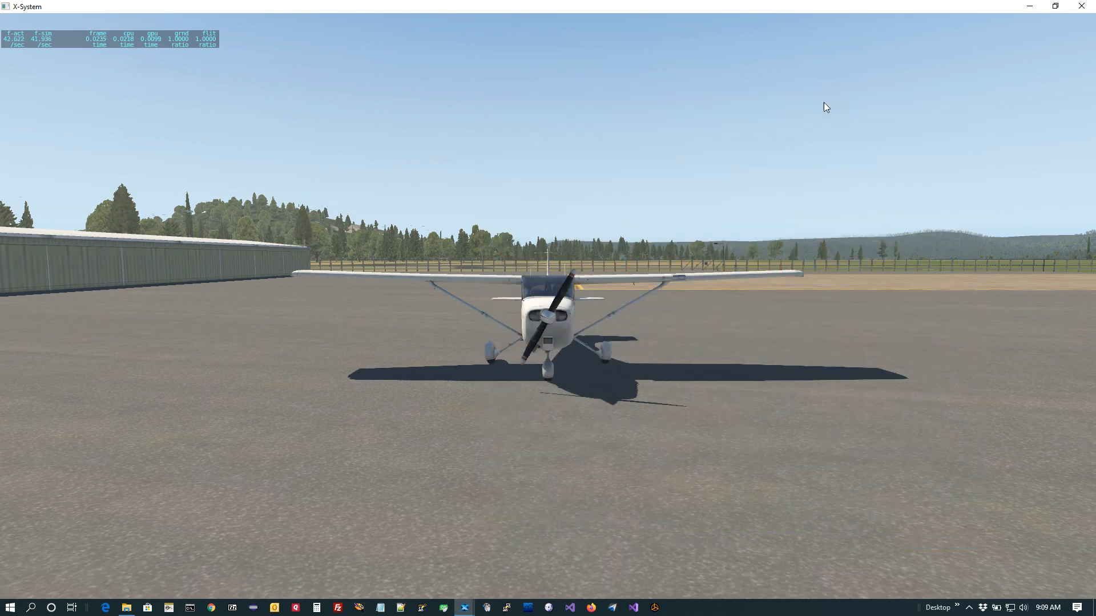
left_click(14, 589)
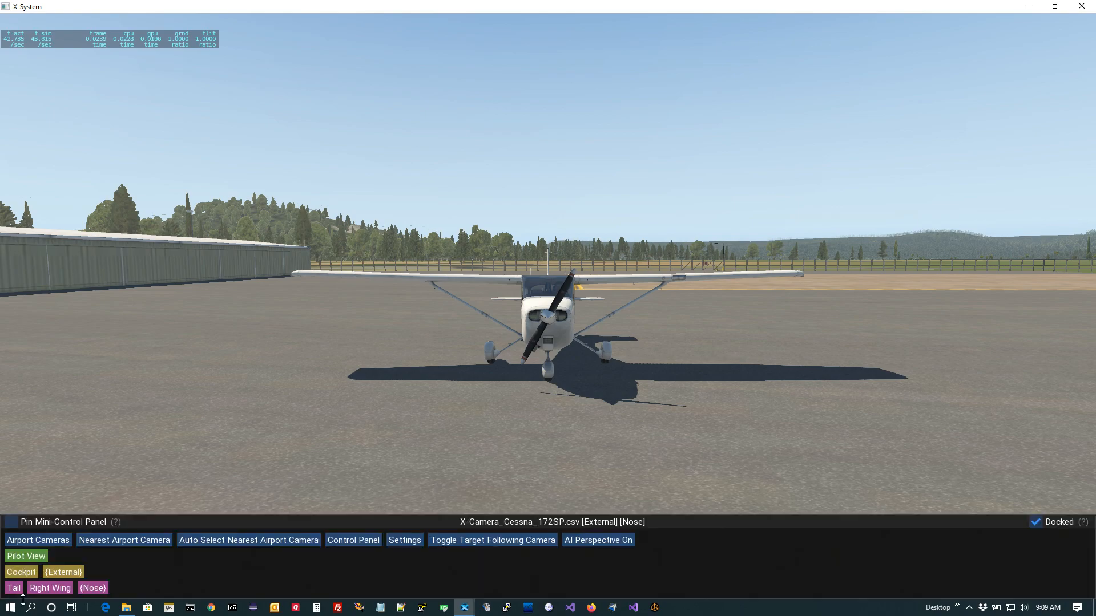
left_click(13, 590)
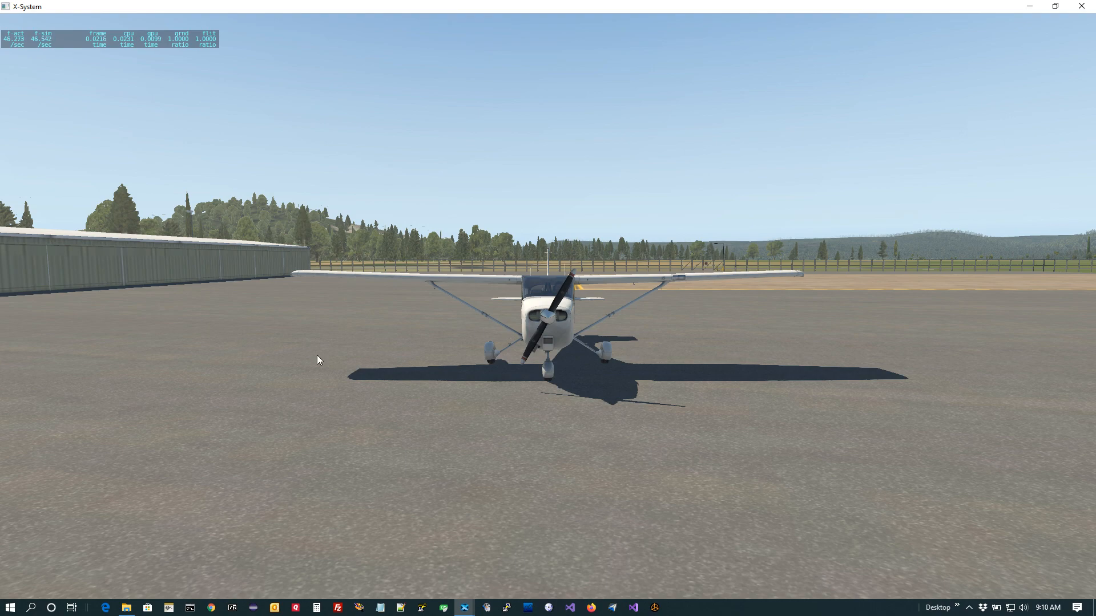
mouse_move(11, 606)
left_click(12, 593)
- Set Advanced Transitions to Bezier for the Right Wing and Nose cameras, save all cameras and collapse the control panel
mouse_move(390, 600)
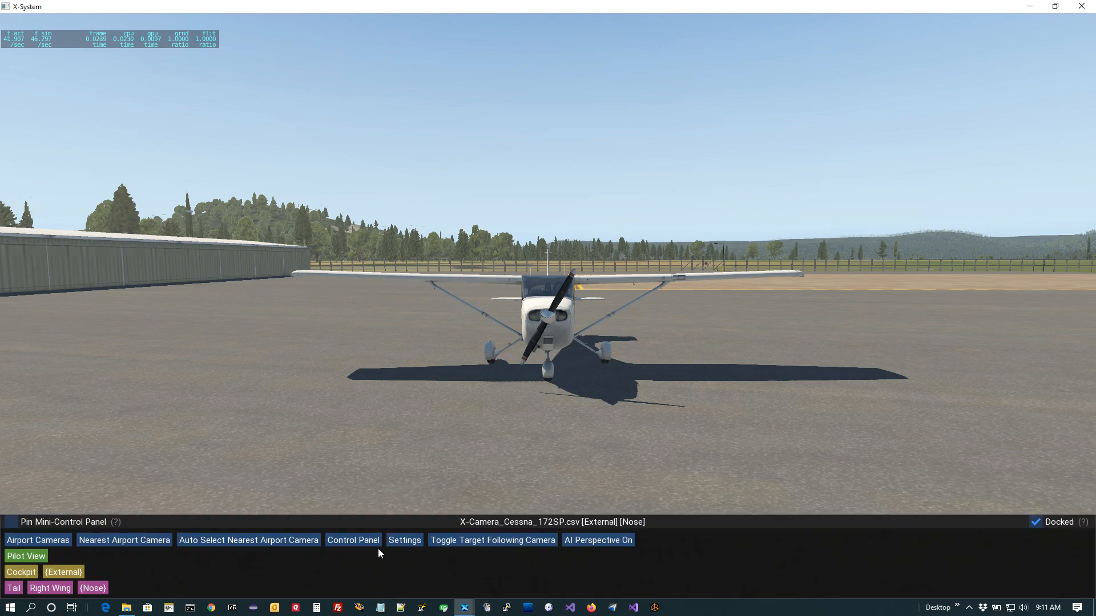
left_click(365, 539)
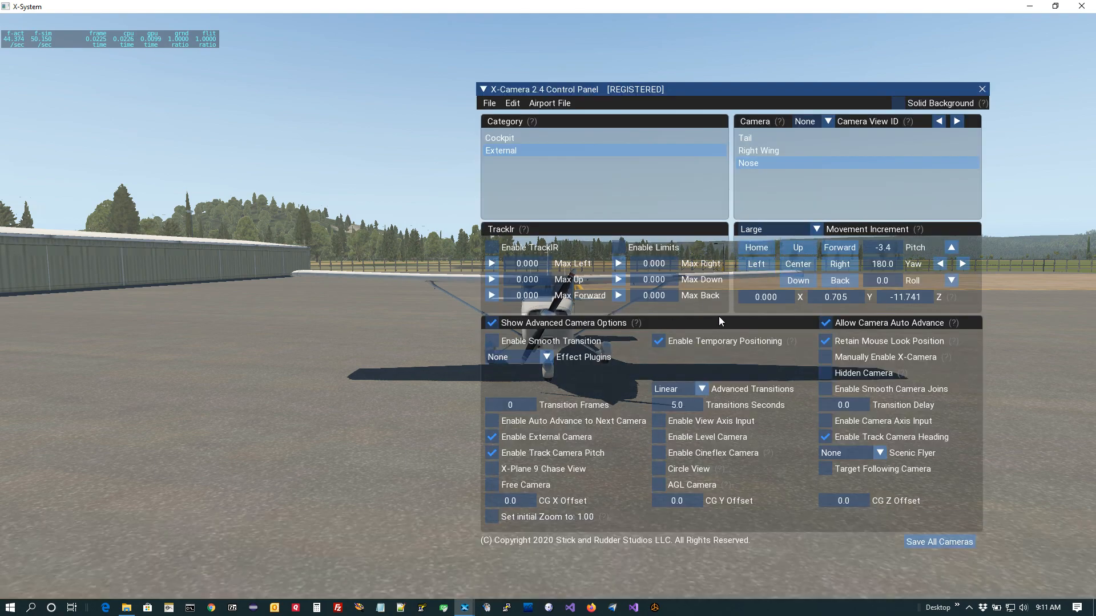
left_click(778, 149)
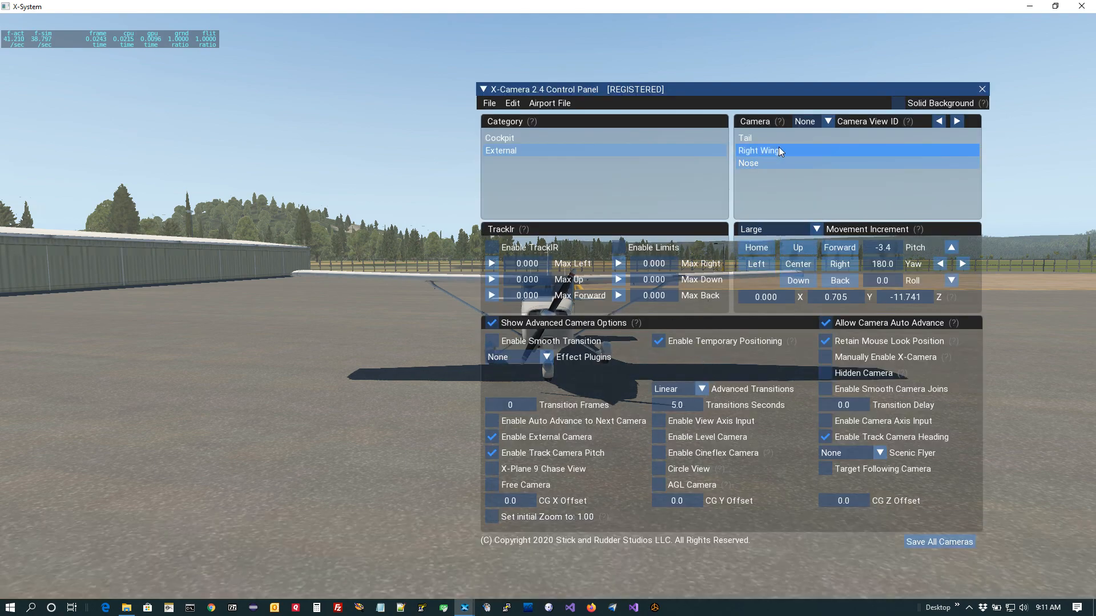
left_click(701, 388)
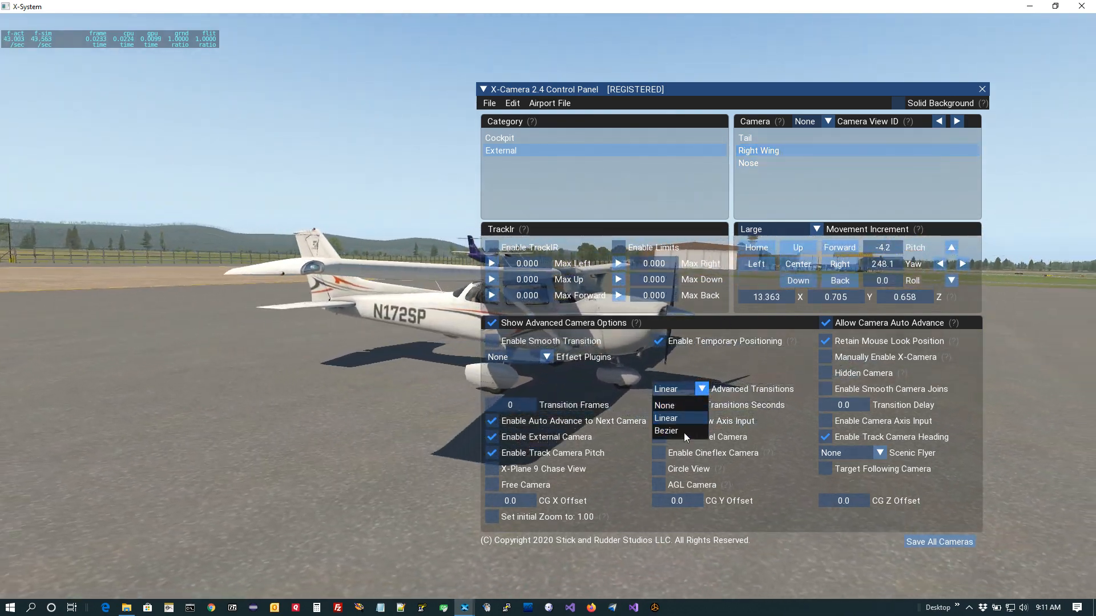
left_click(684, 431)
left_click(774, 163)
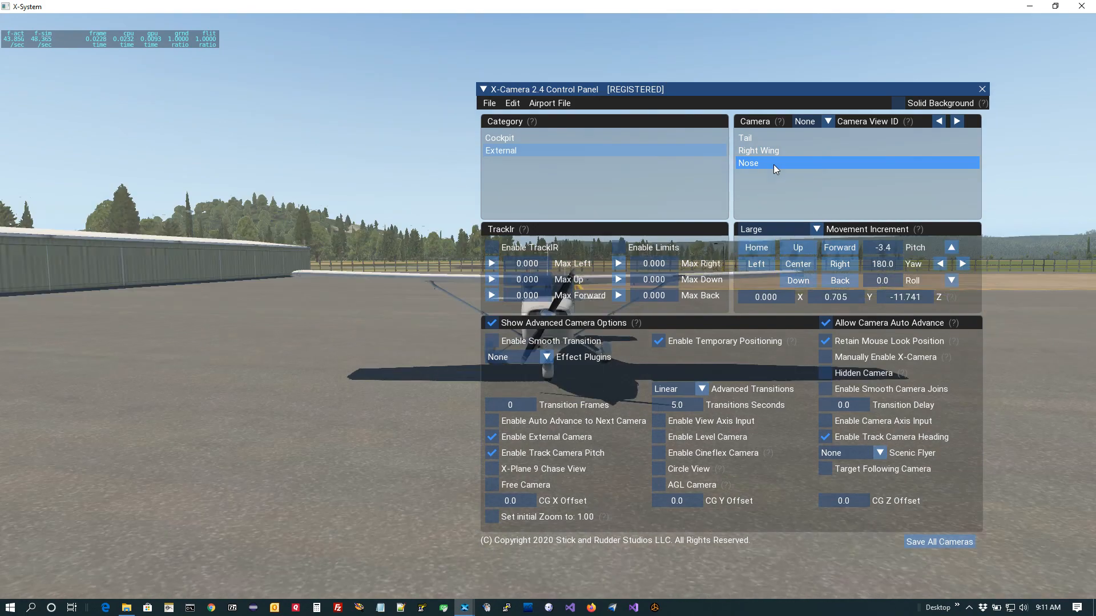
left_click(701, 390)
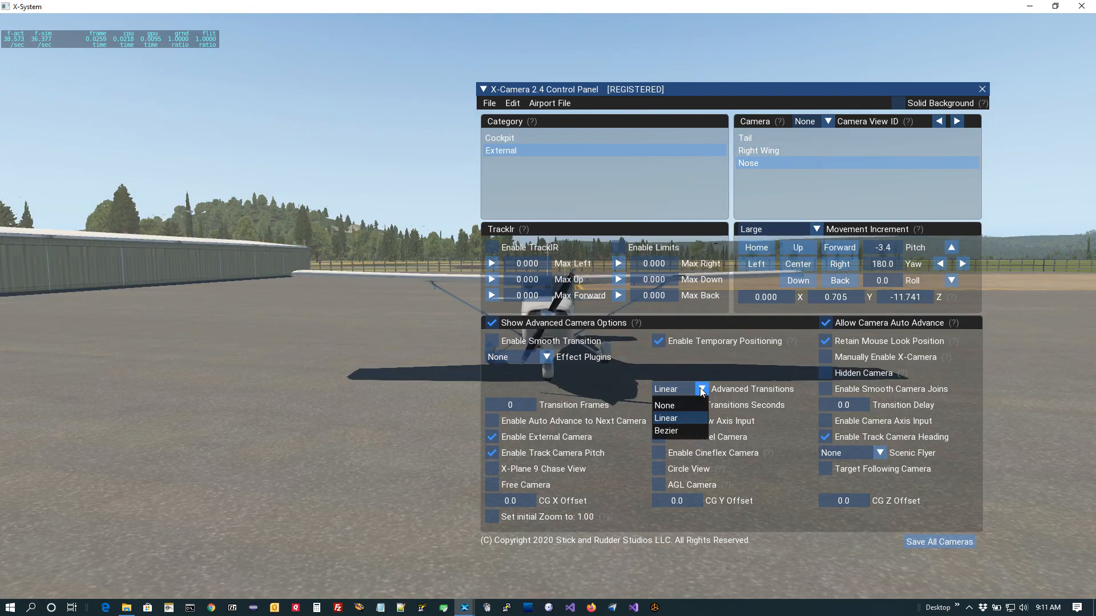
left_click(683, 431)
left_click(925, 541)
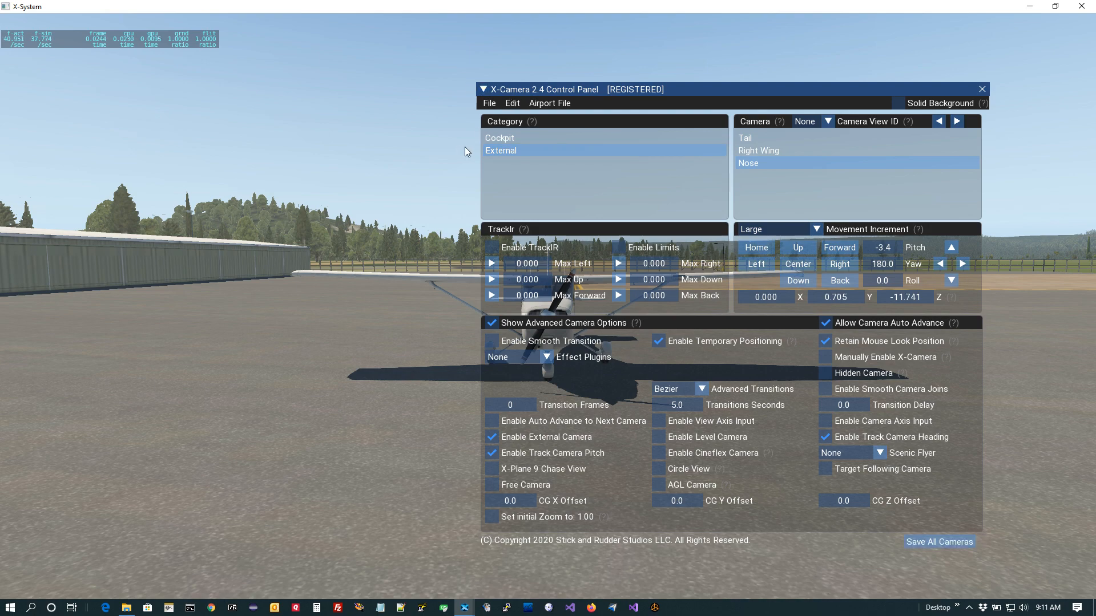
left_click(483, 89)
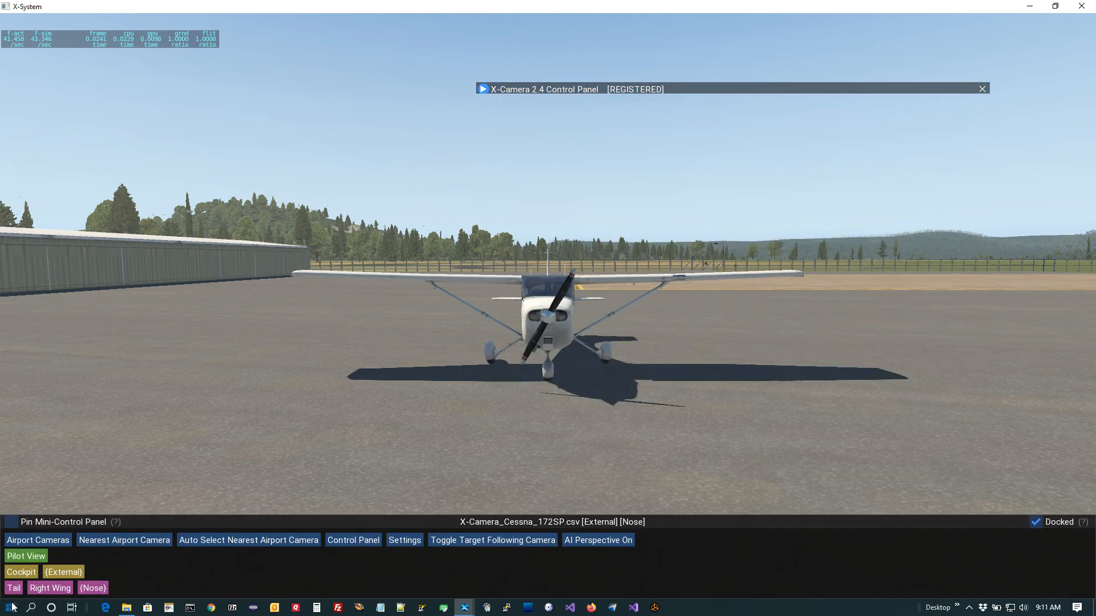
- Run the auto-advance sequence from Tail repeatedly to examine the Bezier transitions through Right Wing to Nose
left_click(13, 588)
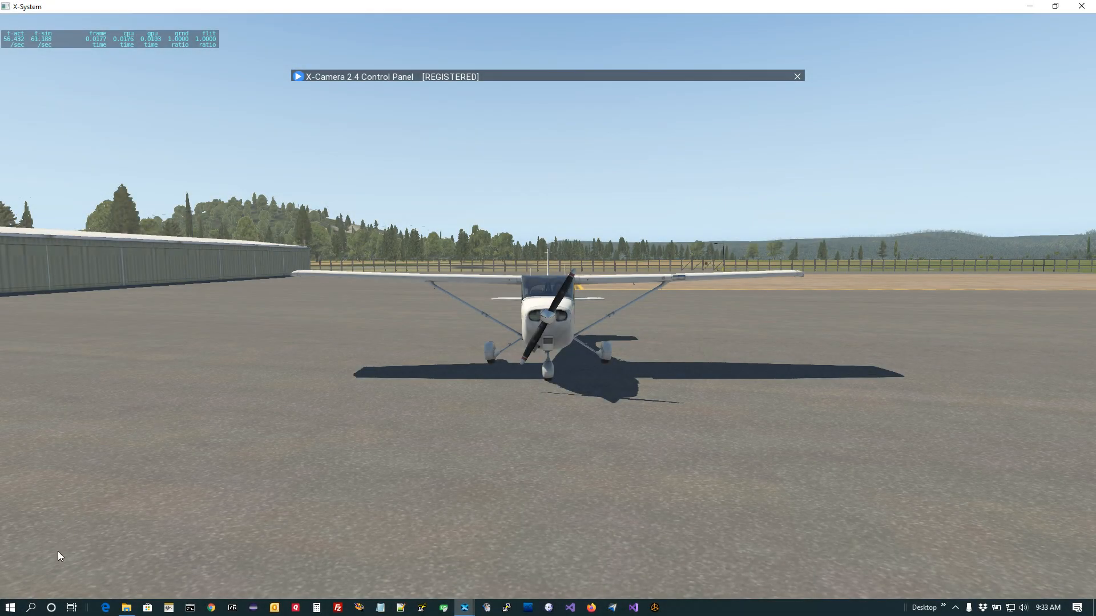
mouse_move(23, 598)
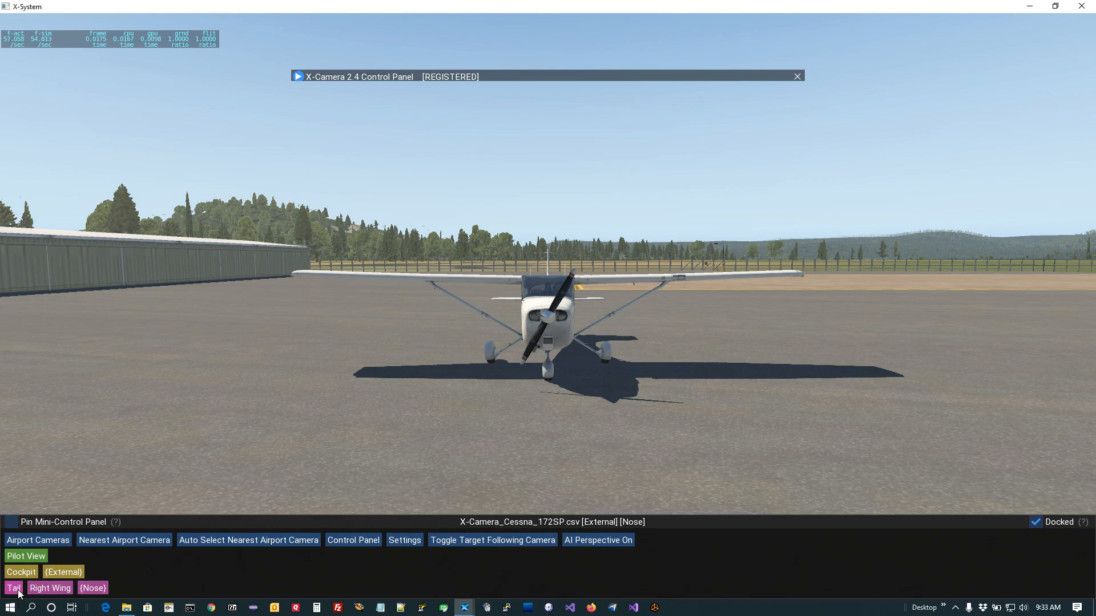
left_click(16, 590)
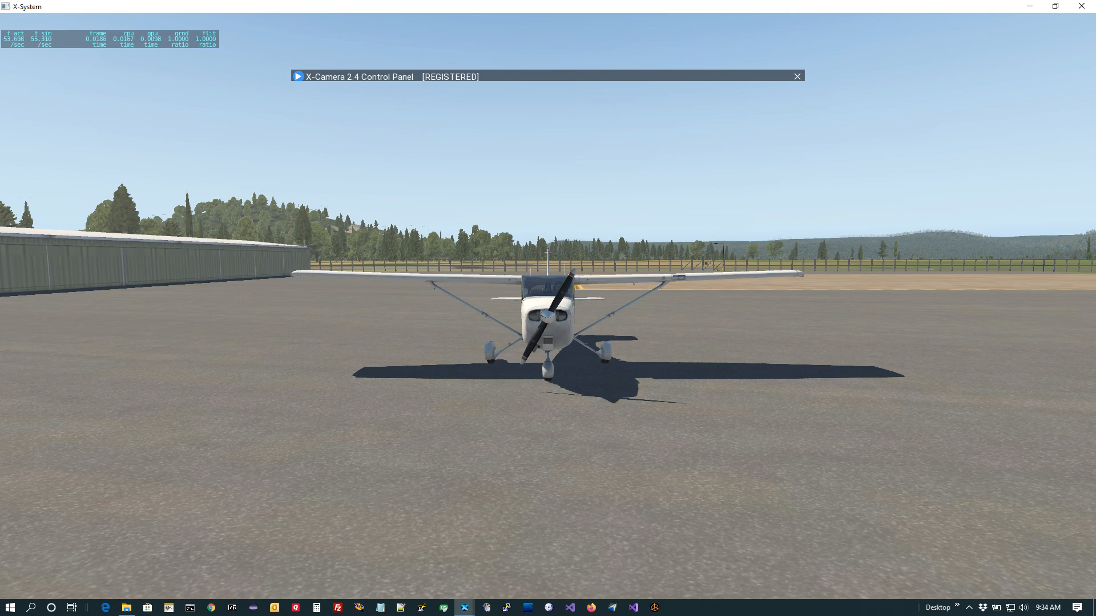
mouse_move(41, 596)
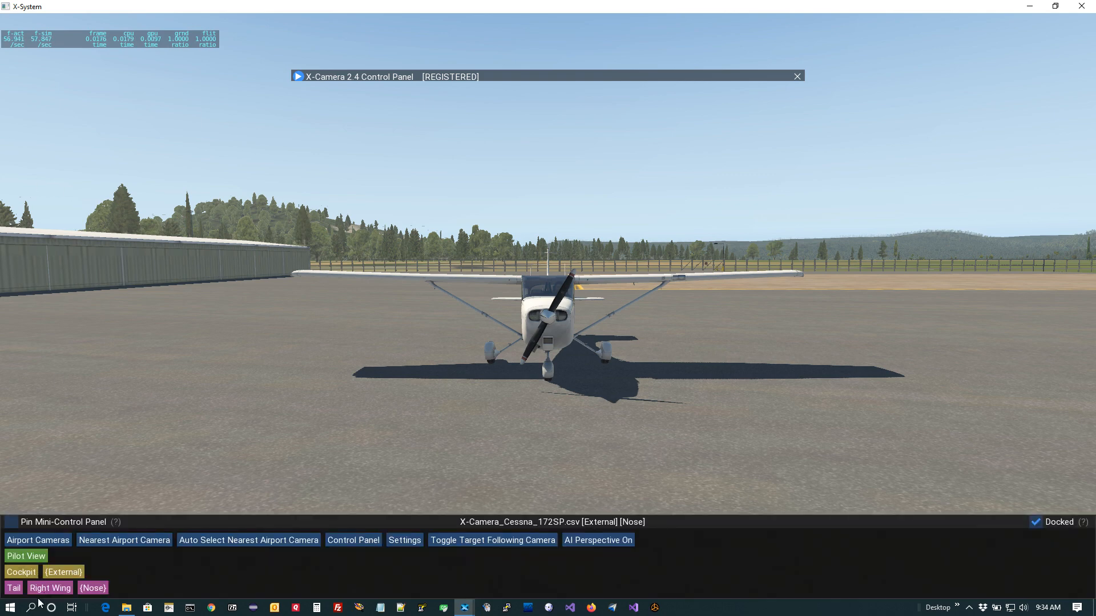
left_click(11, 591)
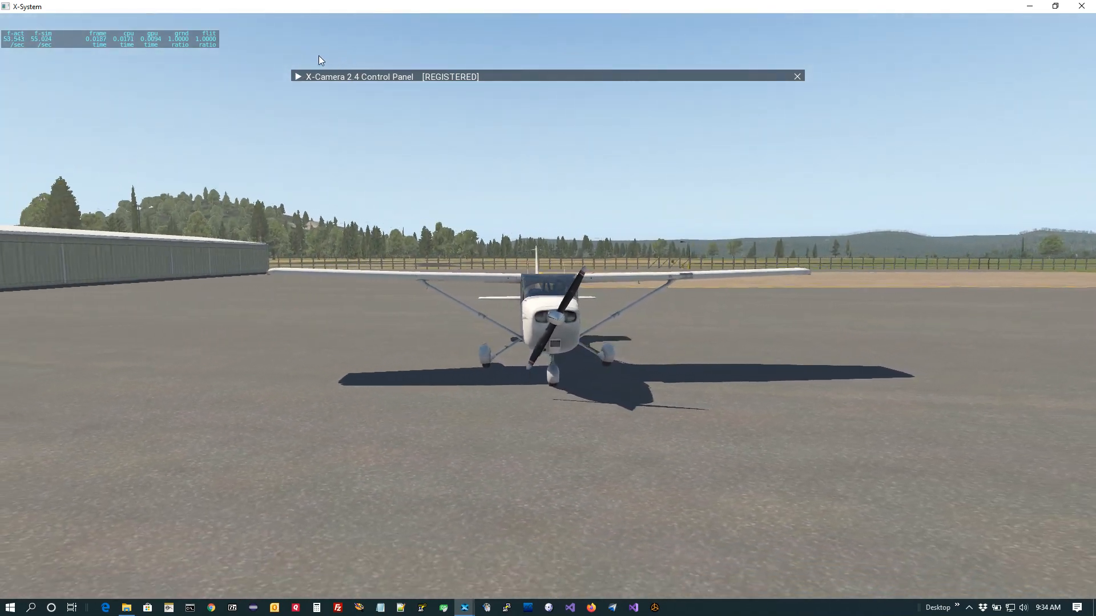
- With auto advance temporarily off, move Right Wing to about X 21.6, Y 4.3, Z 1.1, save all cameras and replay the sequence from Tail
left_click(297, 77)
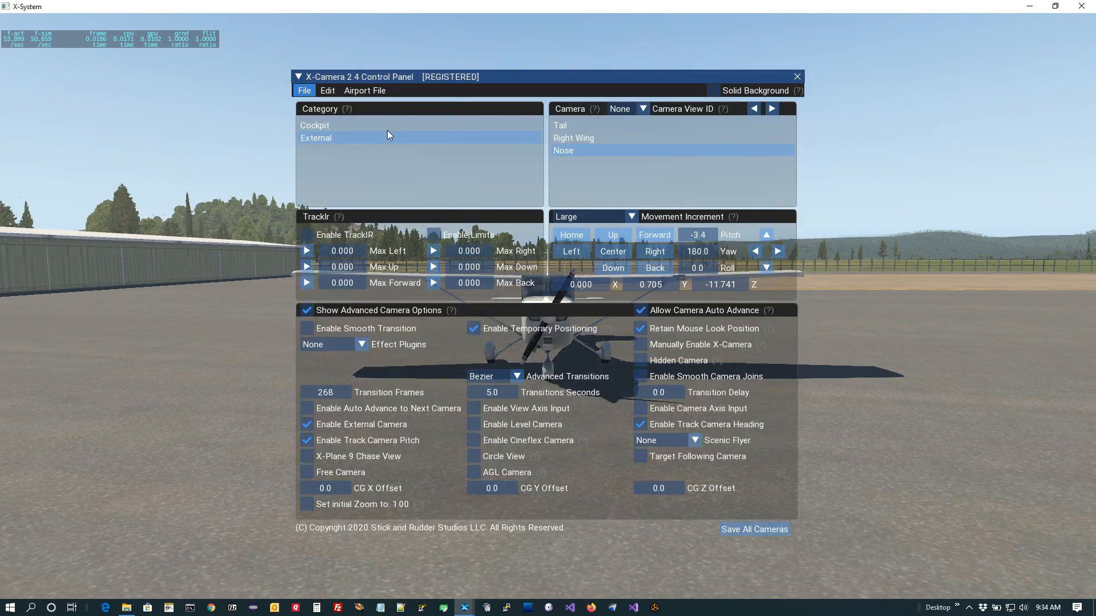
left_click(588, 140)
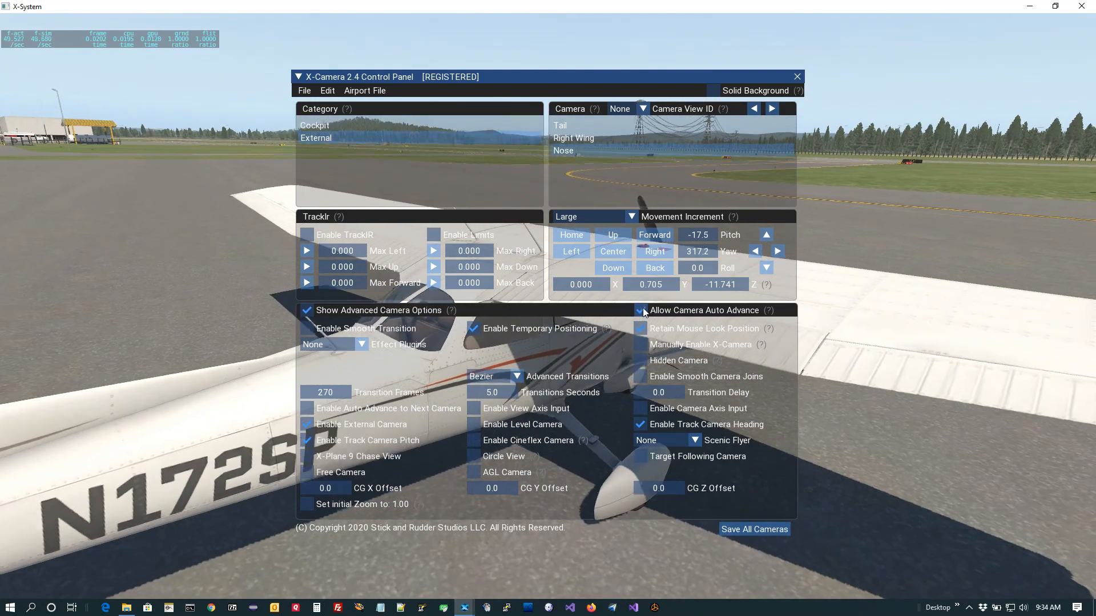
left_click(641, 310)
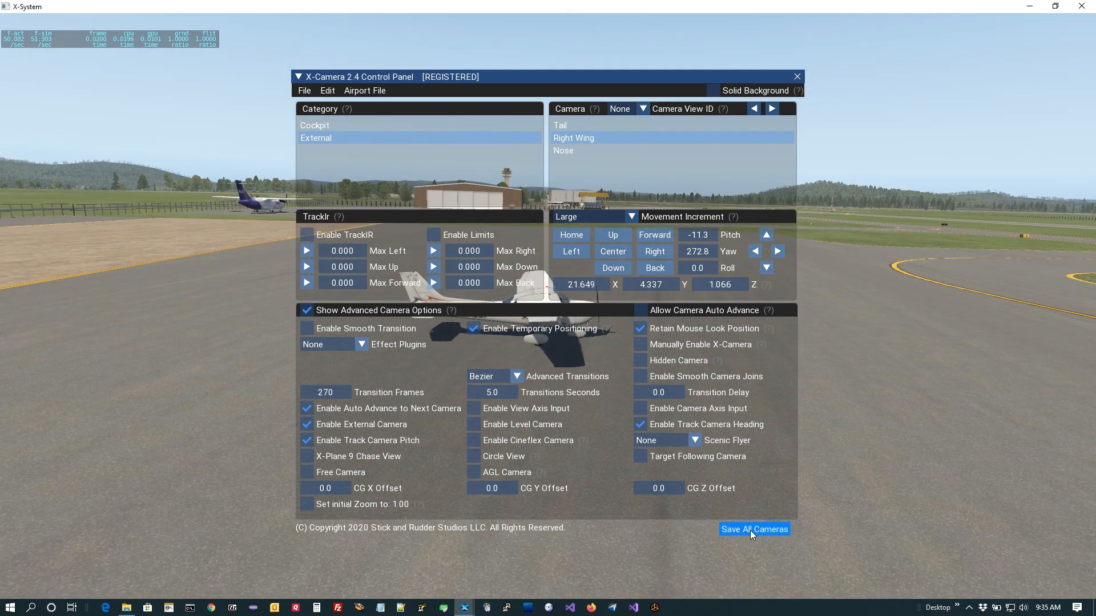
left_click(646, 310)
left_click(297, 77)
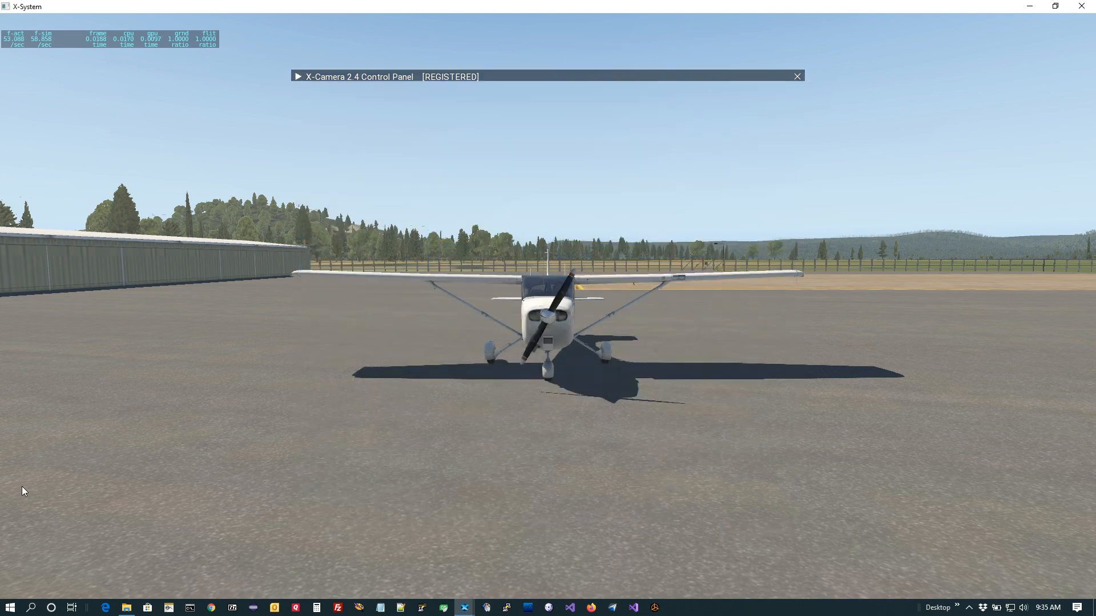
left_click(12, 589)
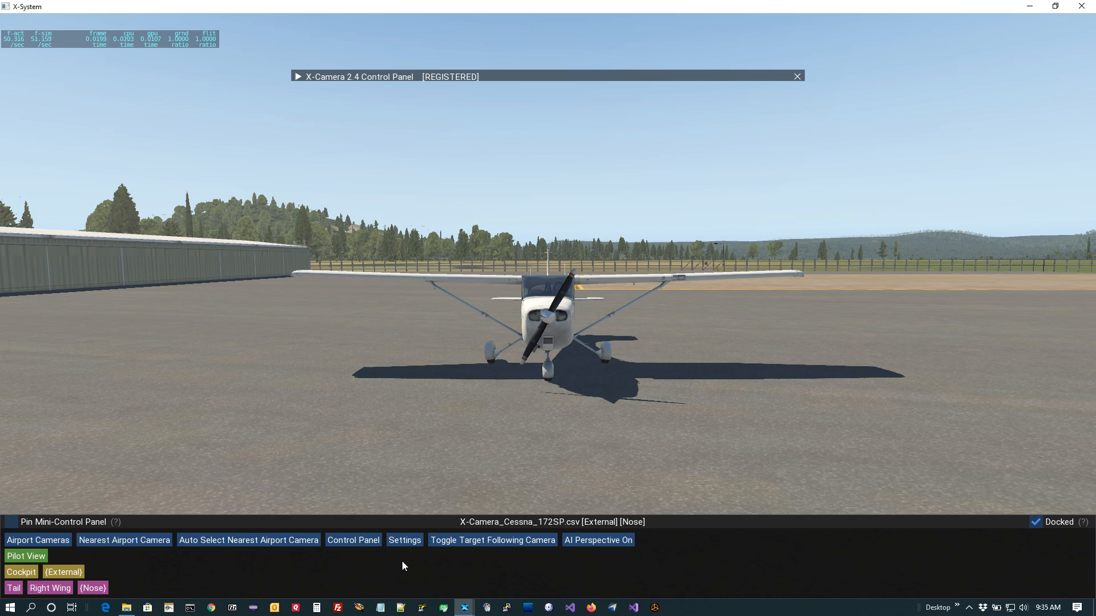
mouse_move(397, 589)
- Disallow camera auto advance and disable Track Camera Pitch and Track Camera Heading for the Nose camera
left_click(297, 76)
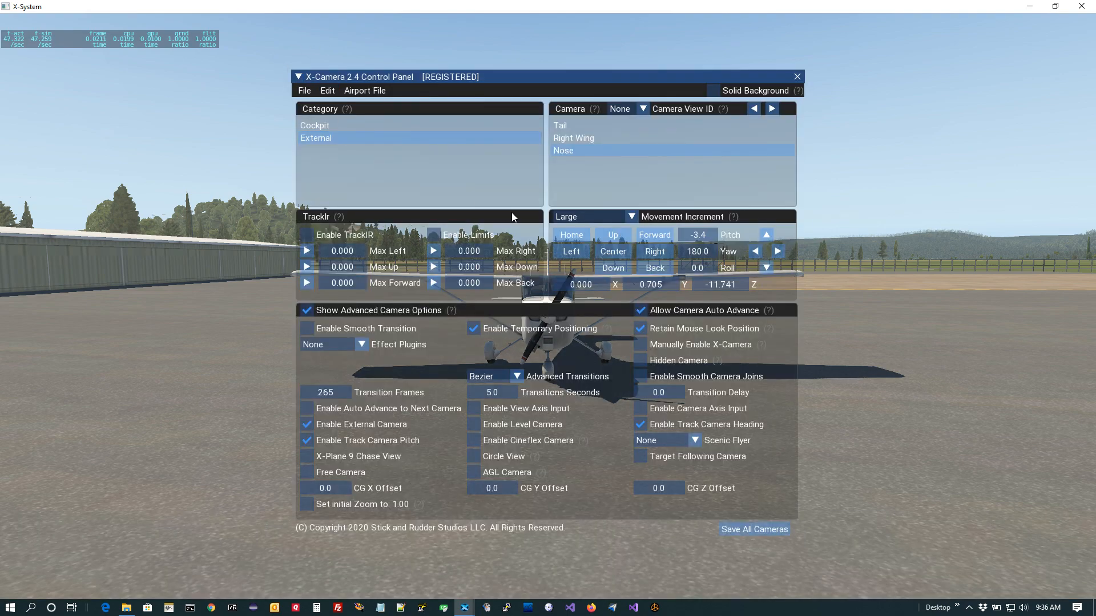
left_click(643, 309)
left_click(313, 440)
- Move the camera beside the aircraft's left wing, to about X -10.6, Y 0.1, Z -2.0, and set its yaw to 90
key("Right")
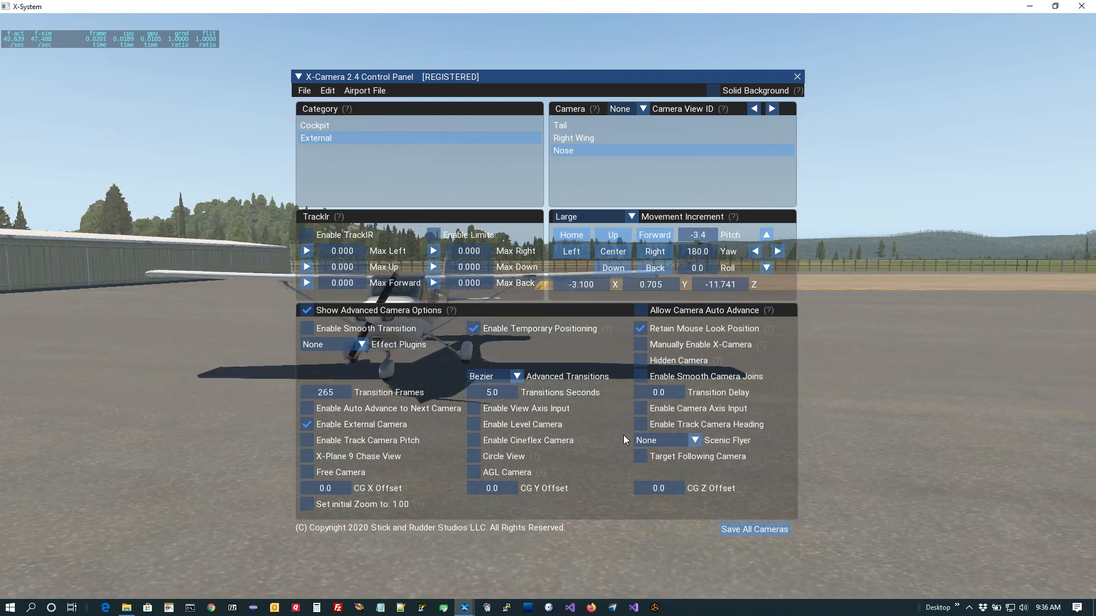
key("Right")
key("Up")
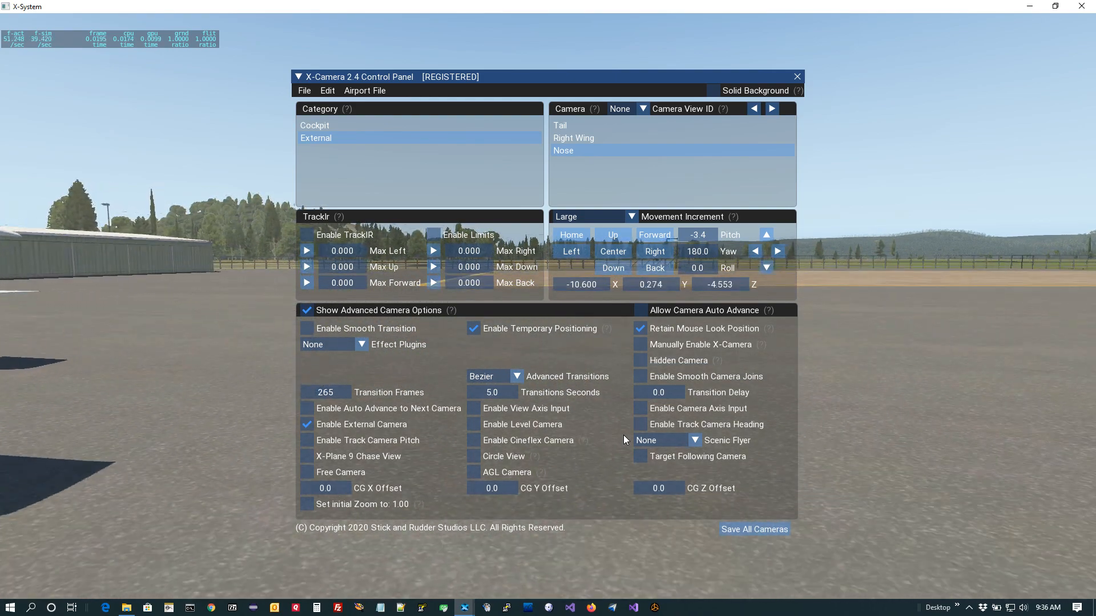
key("Up")
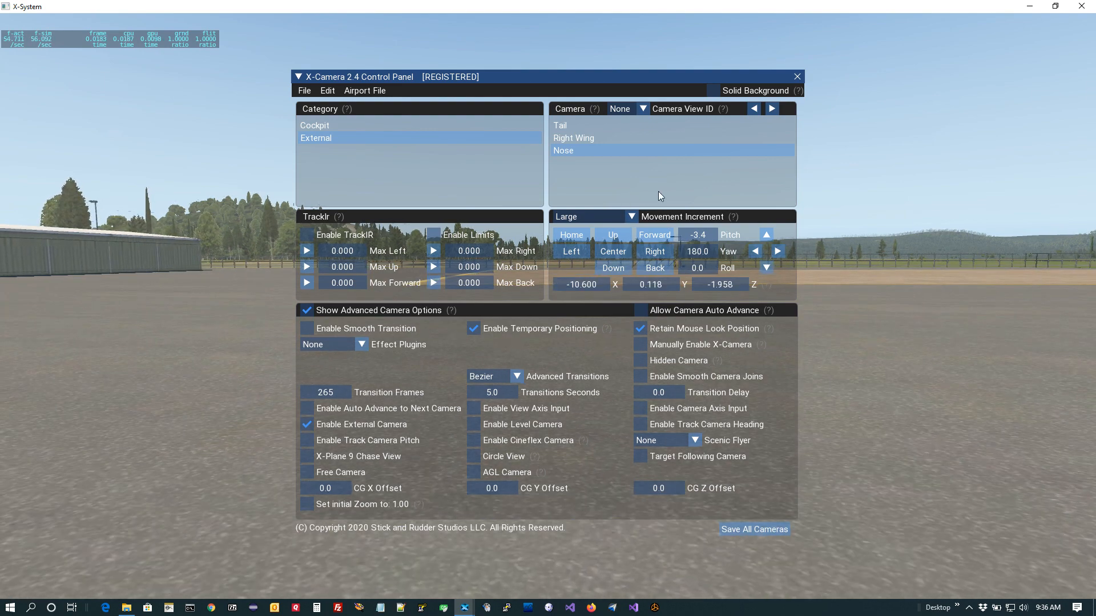
left_click(714, 252)
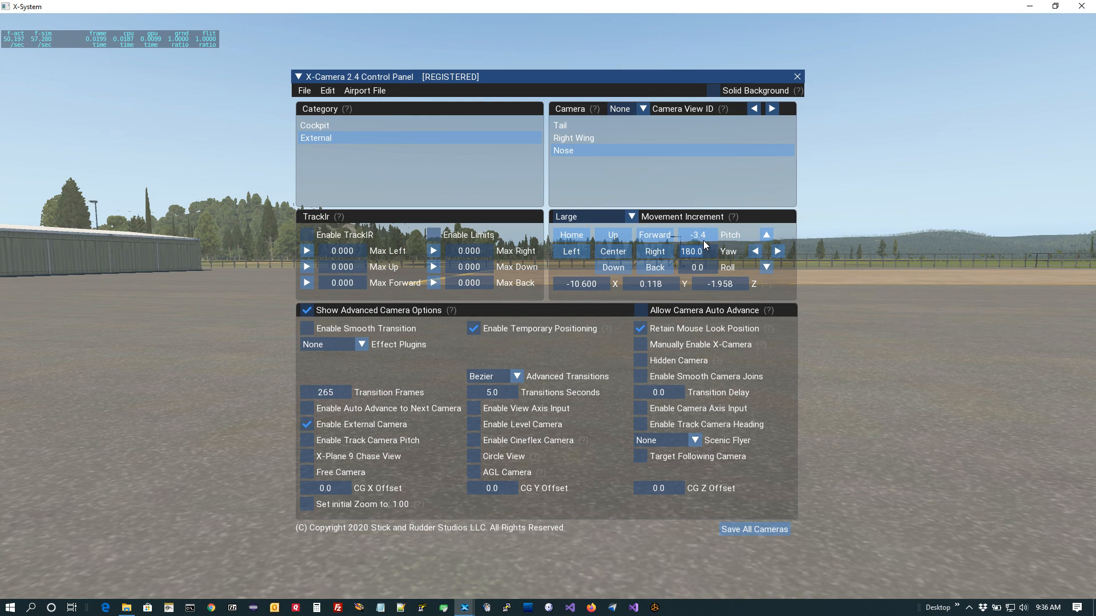
type("90")
key("Return")
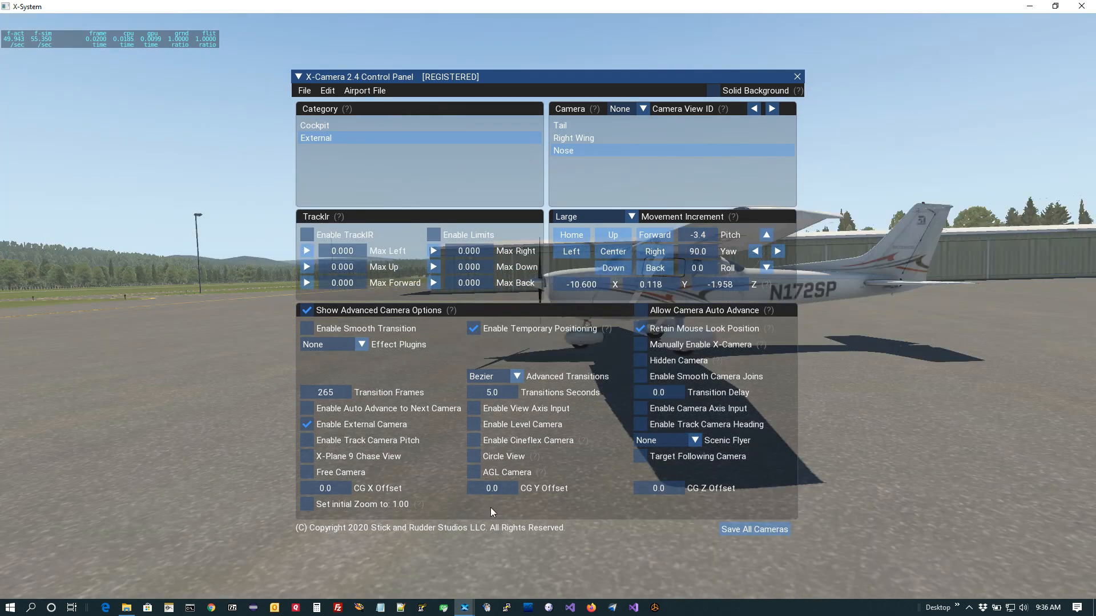
- Move the camera to about X -14.1, Y 1.4, Z -0.2 and enable Track Camera Pitch and Track Camera Heading
key("Right")
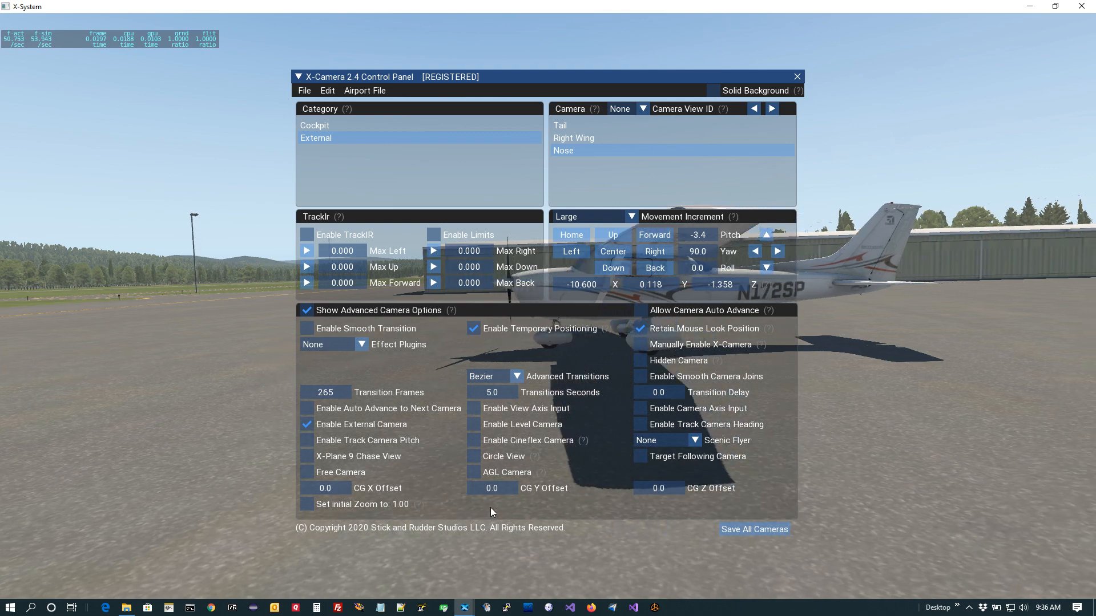
key("Right")
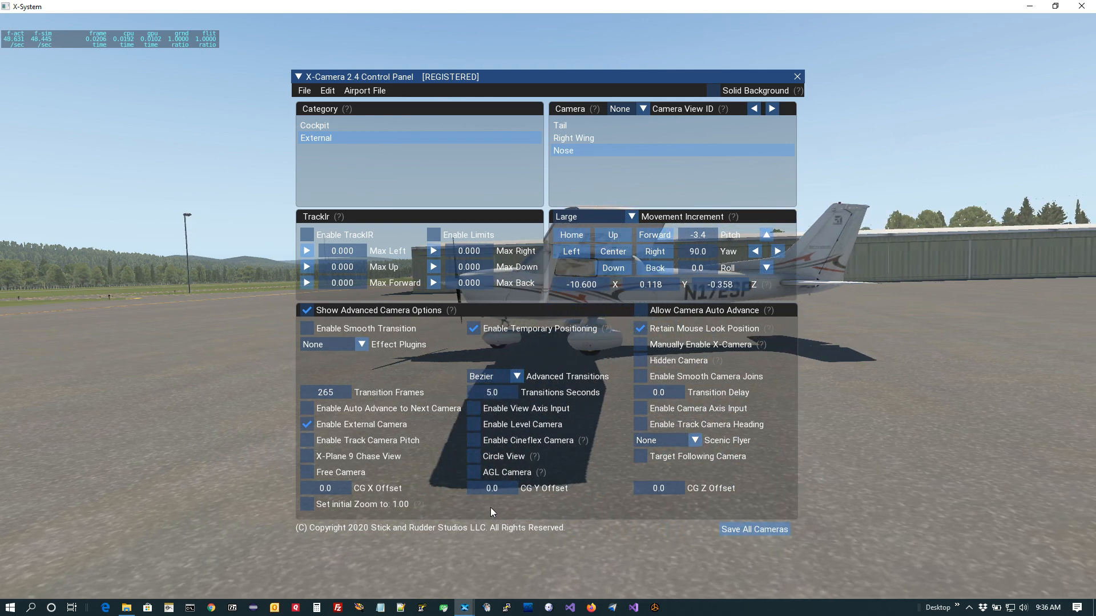
key("Down")
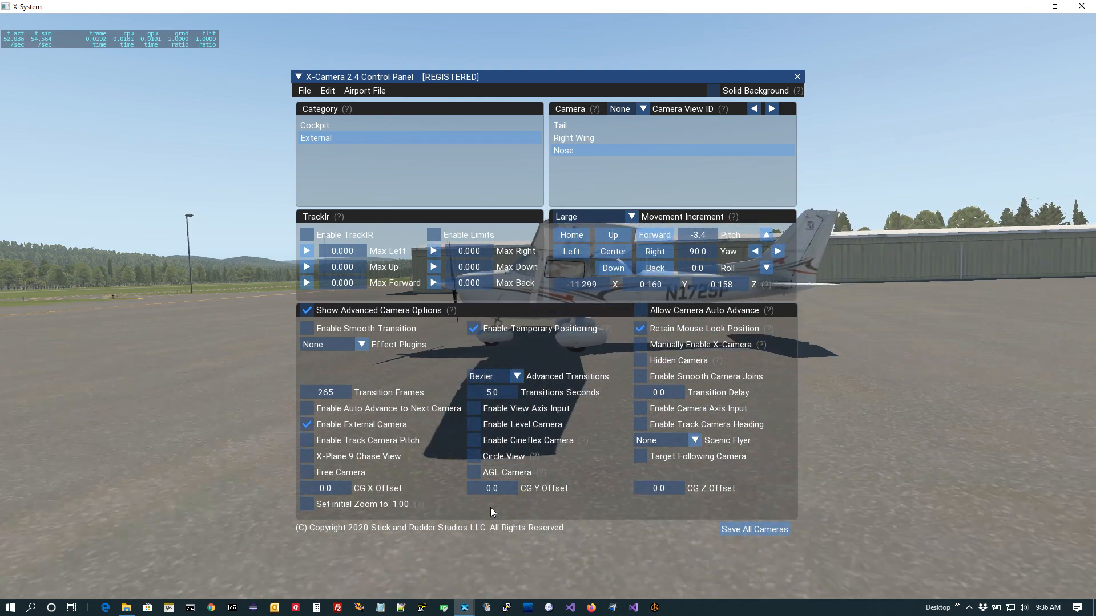
key("Down")
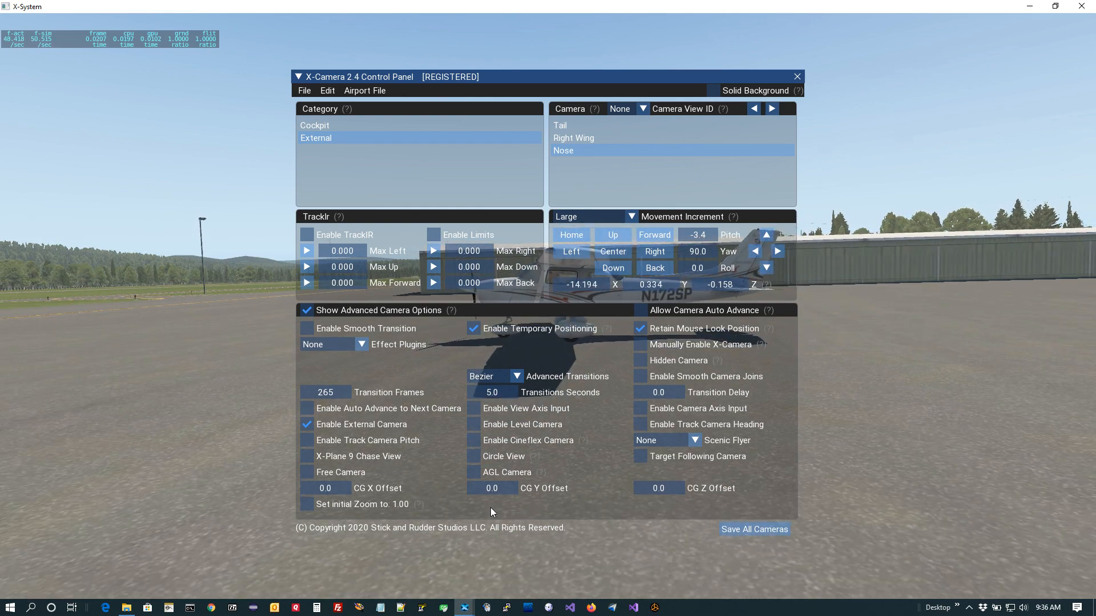
key("Up")
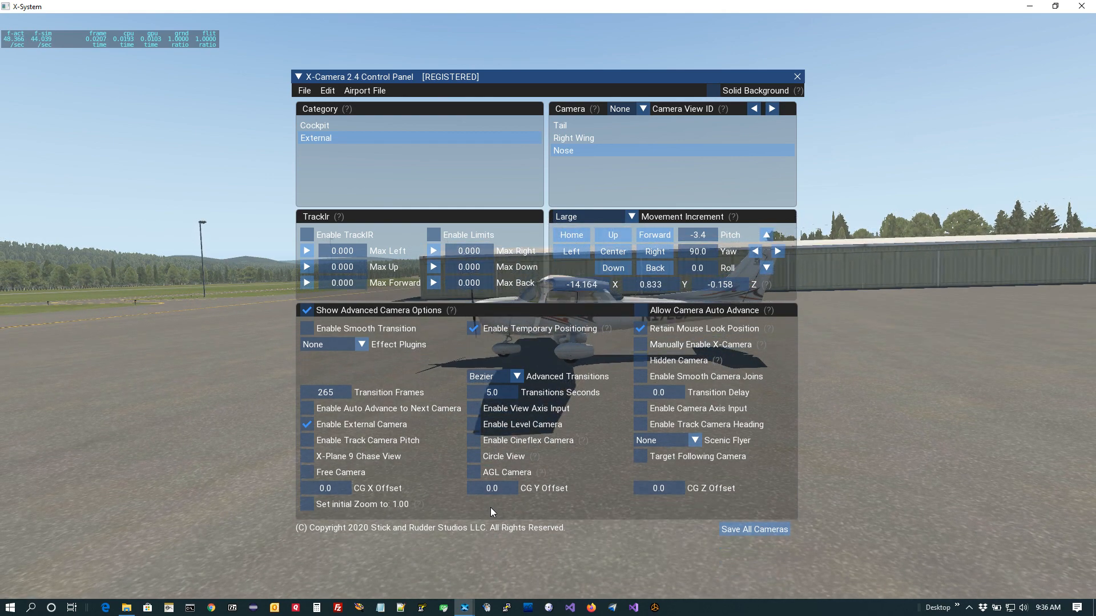
key("Up")
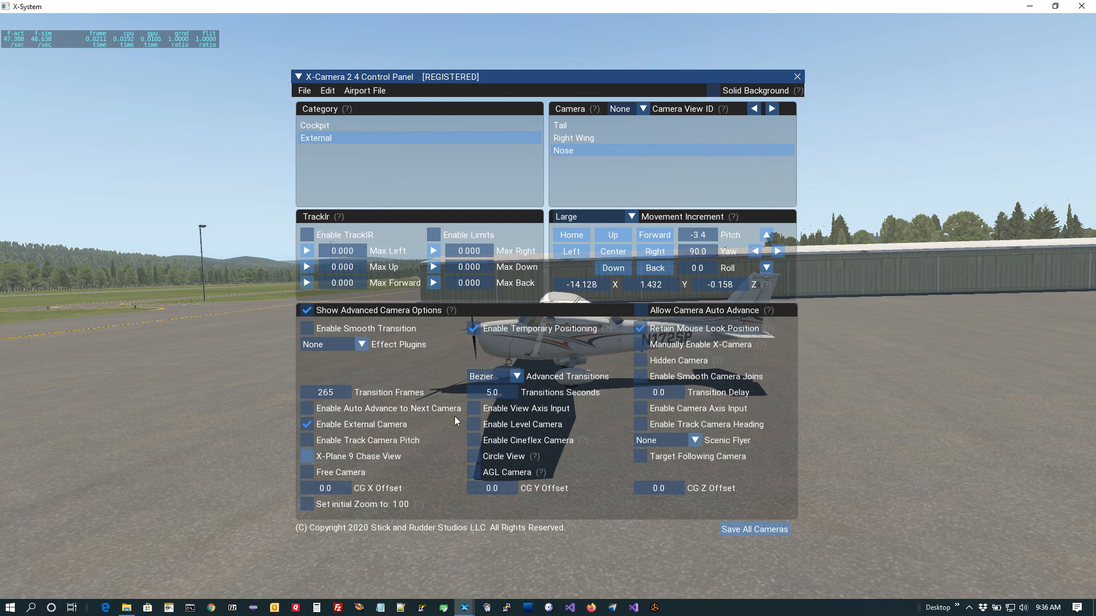
left_click(313, 443)
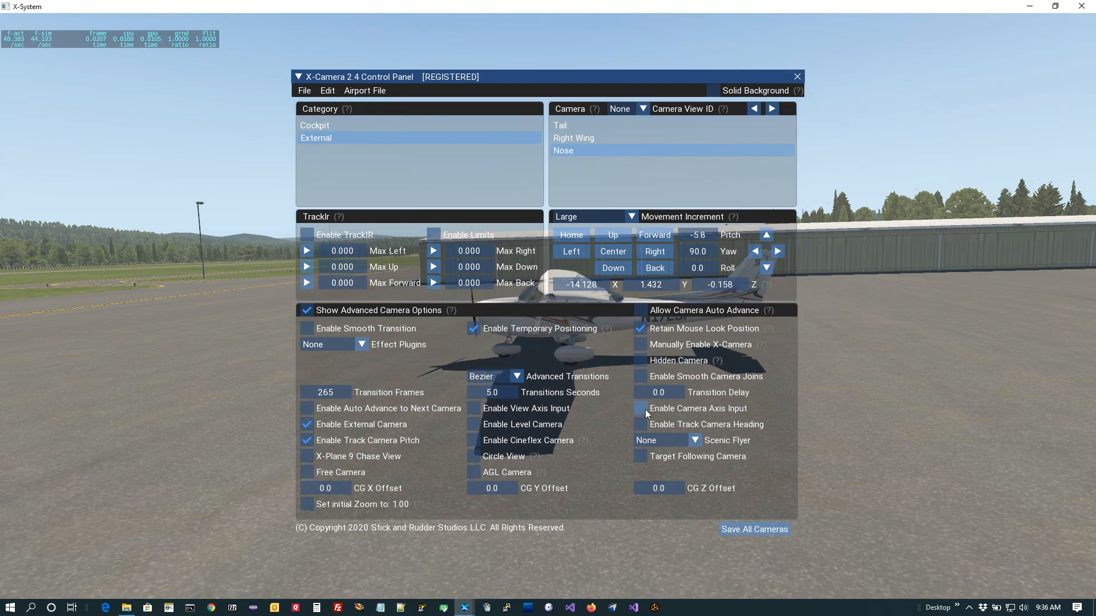
left_click(646, 424)
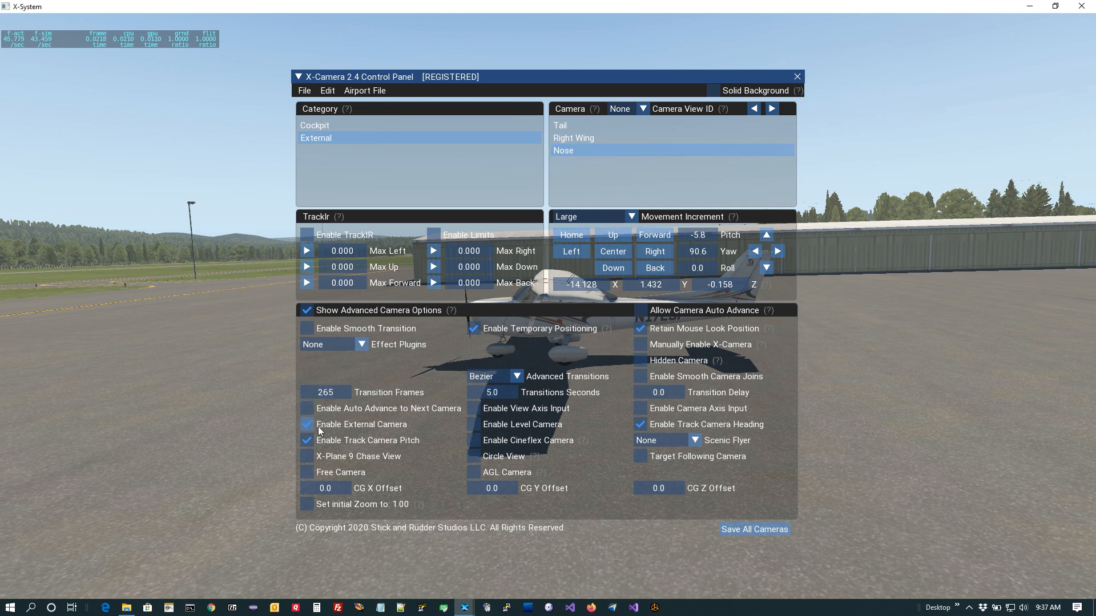
- Add a new camera to the end of the External camera list from this position and name it Left Wing
right_click(578, 153)
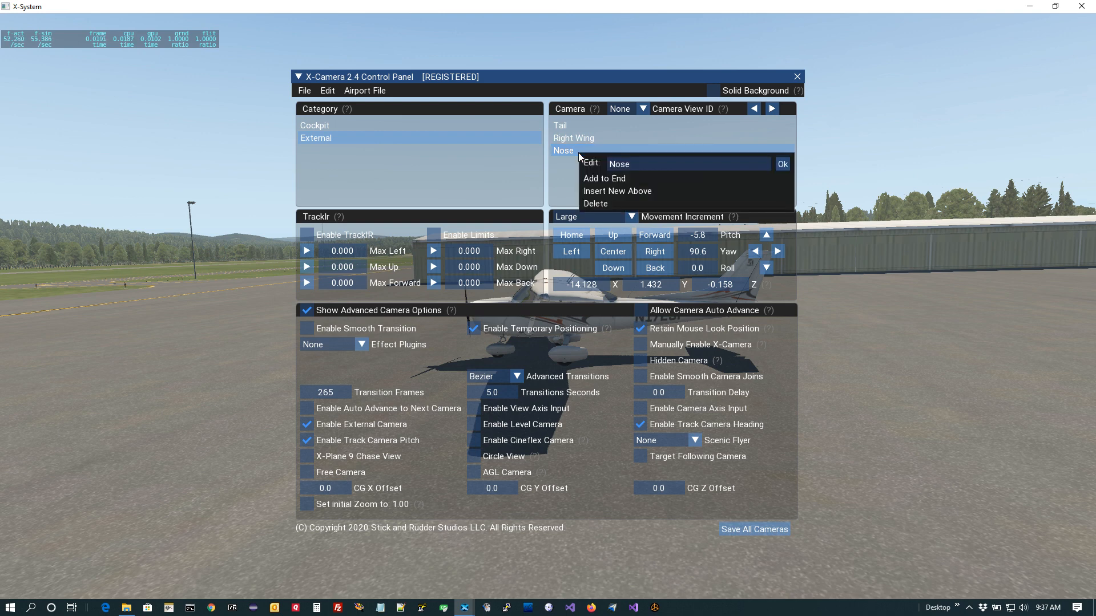
left_click(612, 181)
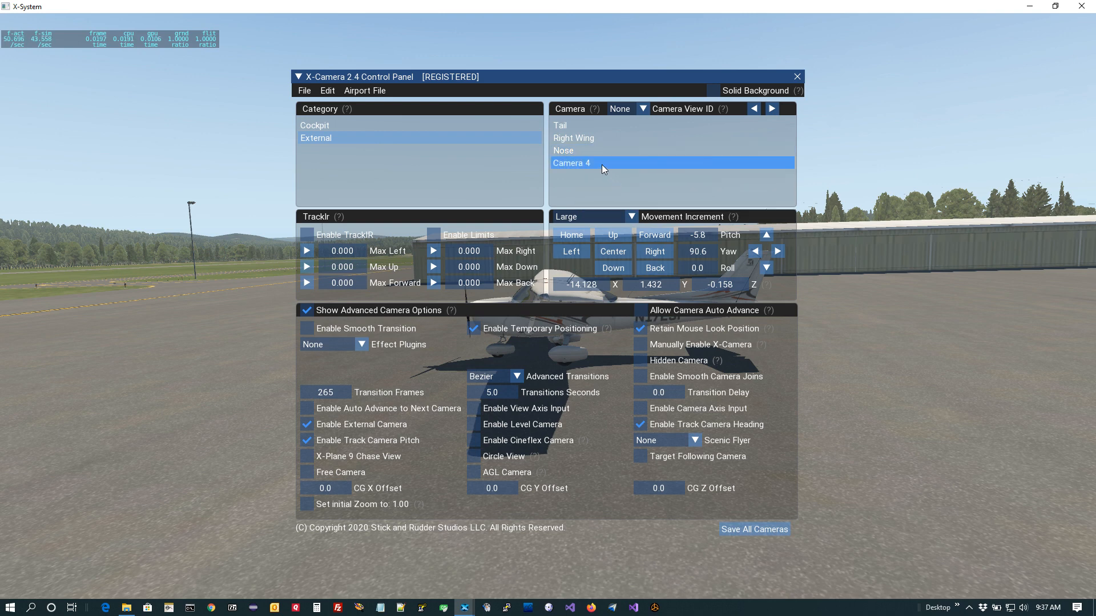
right_click(602, 165)
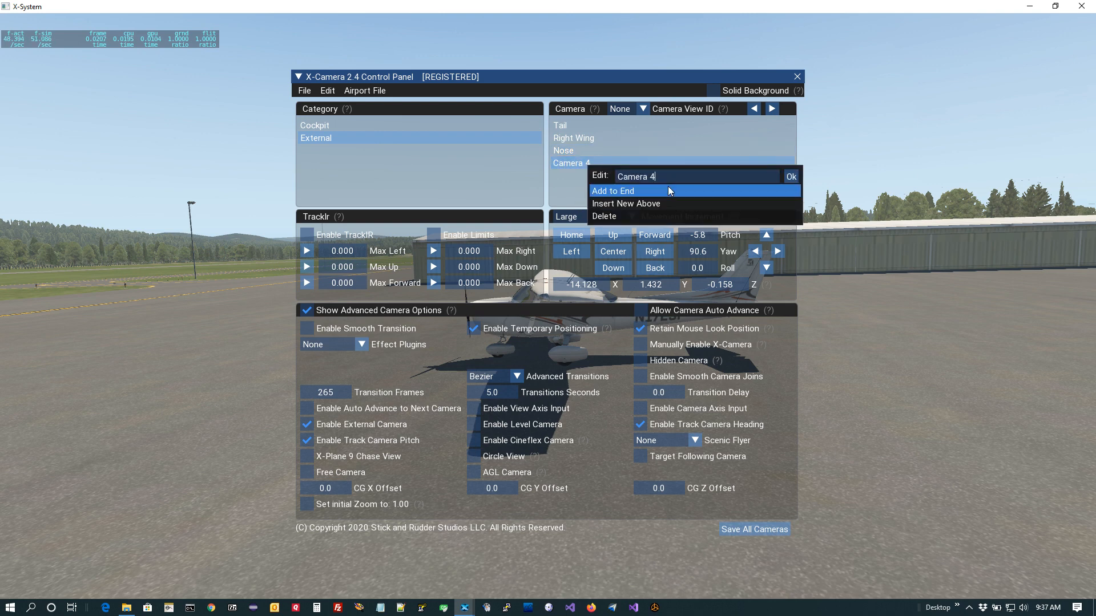
key("BackSpace")
key("BackSpace")
key("BackSpace")
key("BackSpace")
key("BackSpace")
key("BackSpace")
type("Left Wi")
key("Return")
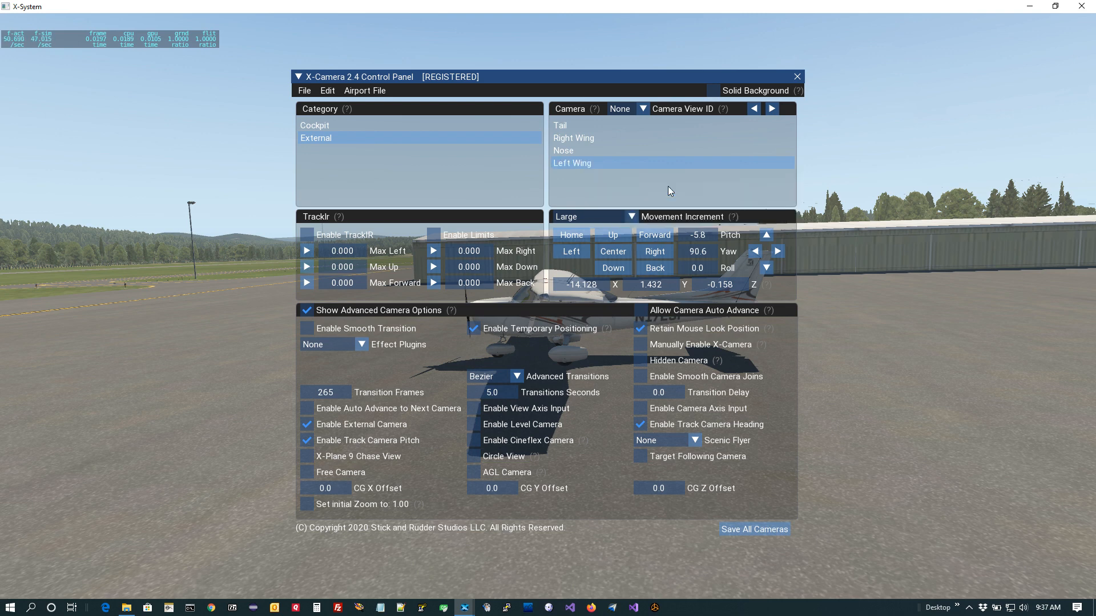
- Enable Auto Advance to Next Camera for the Nose camera and save all cameras
left_click(589, 152)
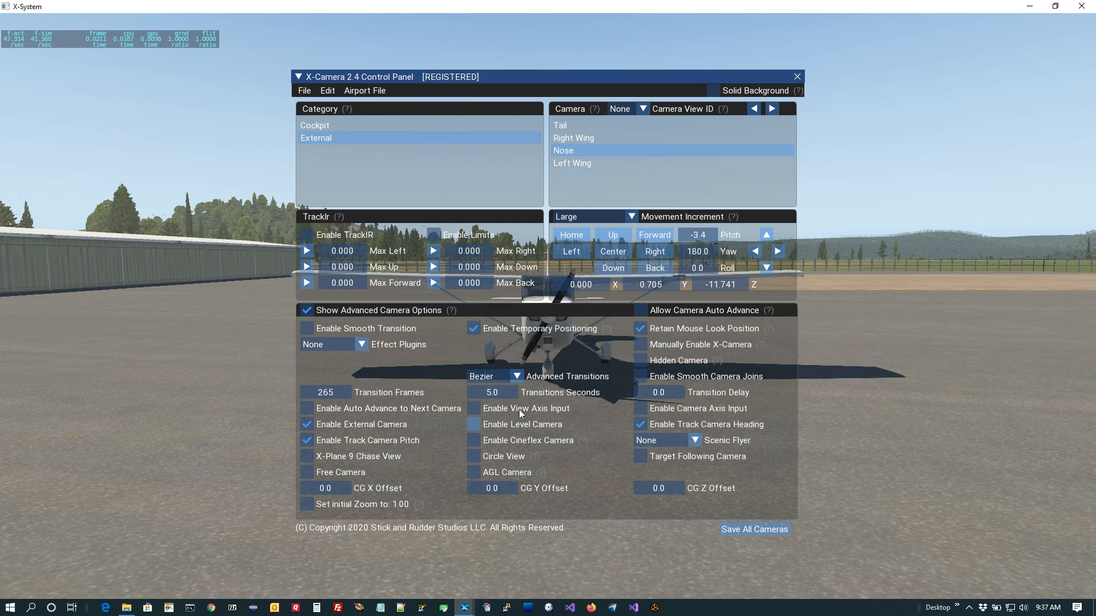
left_click(583, 162)
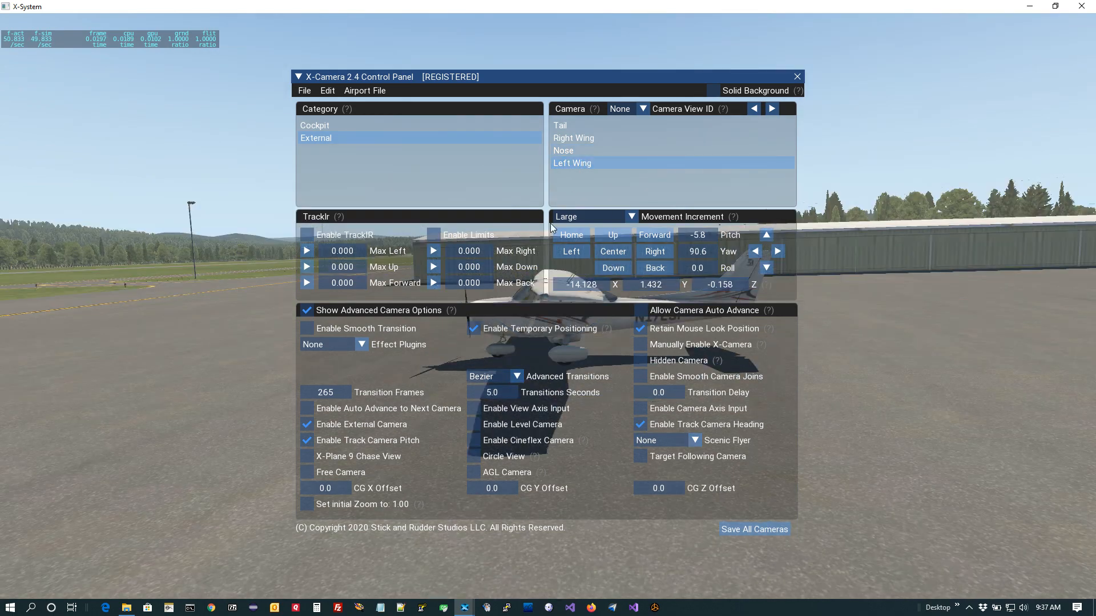
left_click(586, 149)
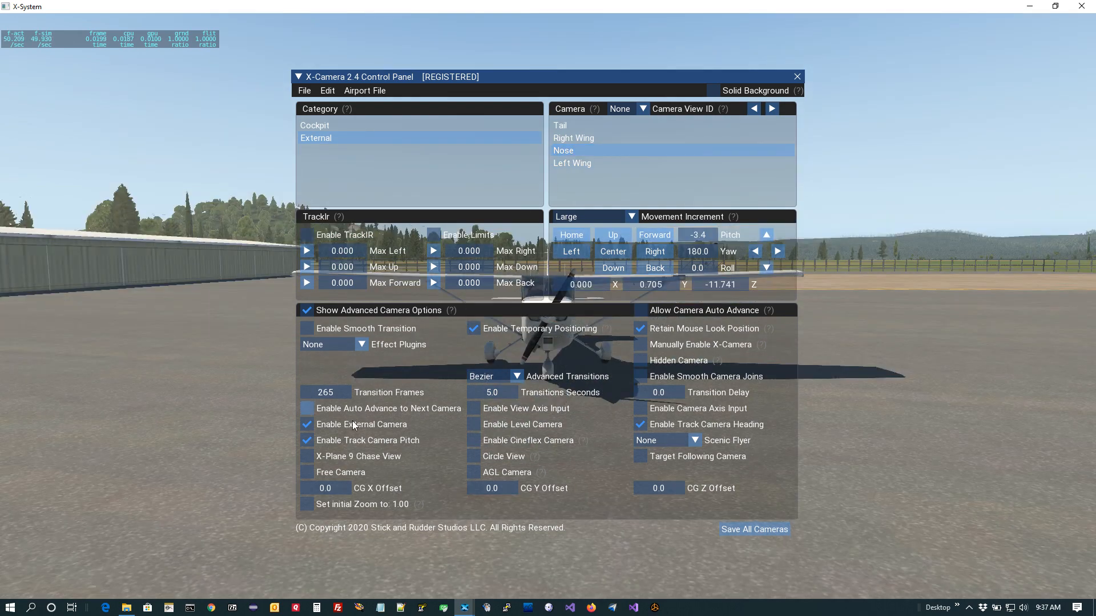
left_click(307, 409)
left_click(599, 162)
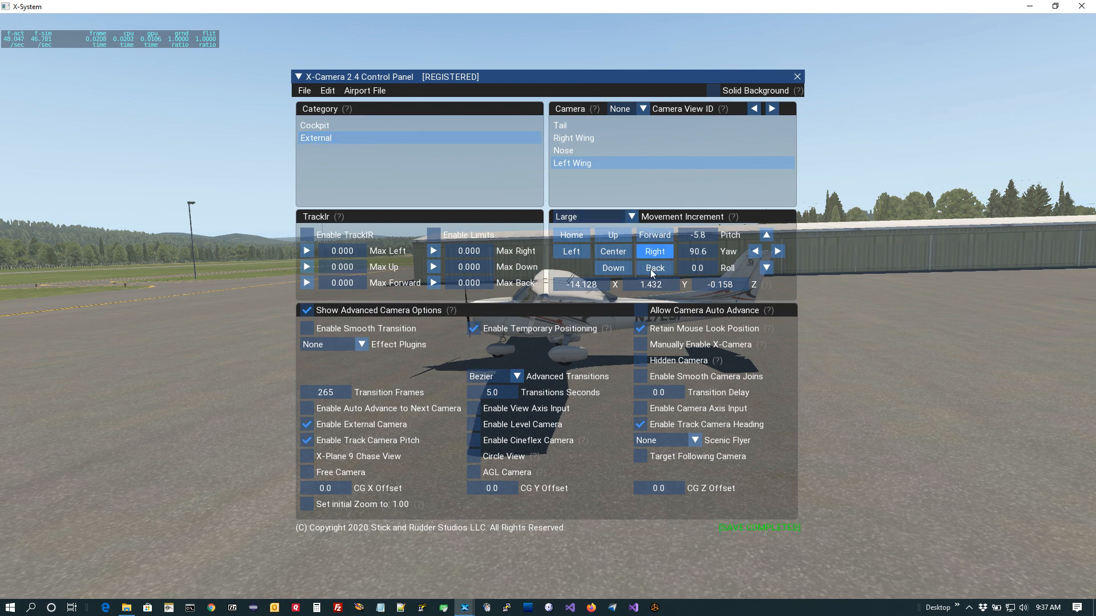
- With auto advance allowed and the control panel collapsed, run the sequence from Tail to examine the transitions through to Left Wing
left_click(300, 77)
mouse_move(24, 598)
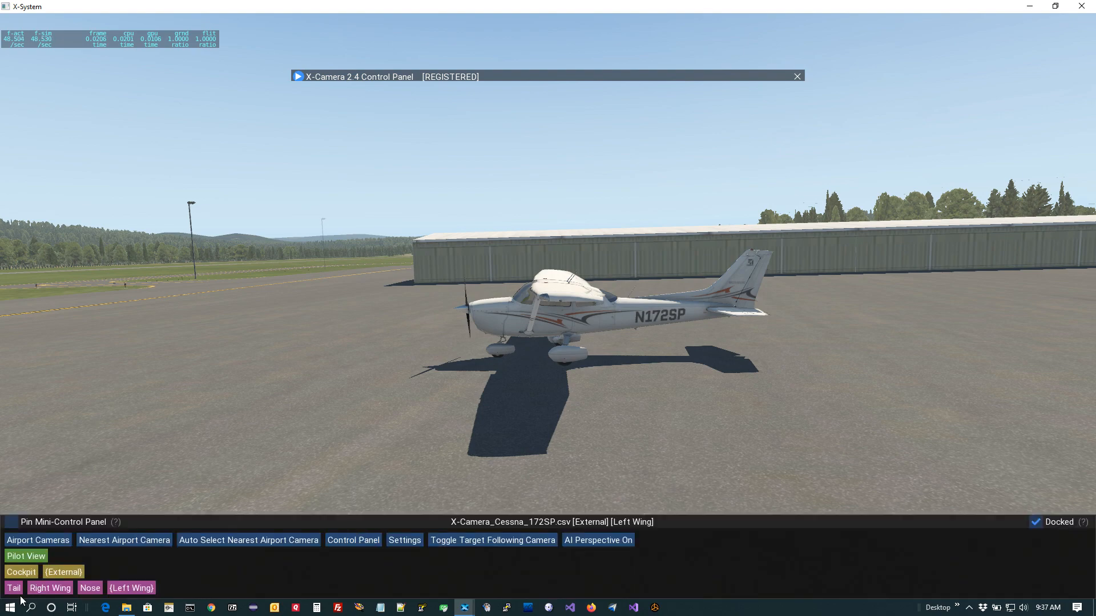
left_click(13, 589)
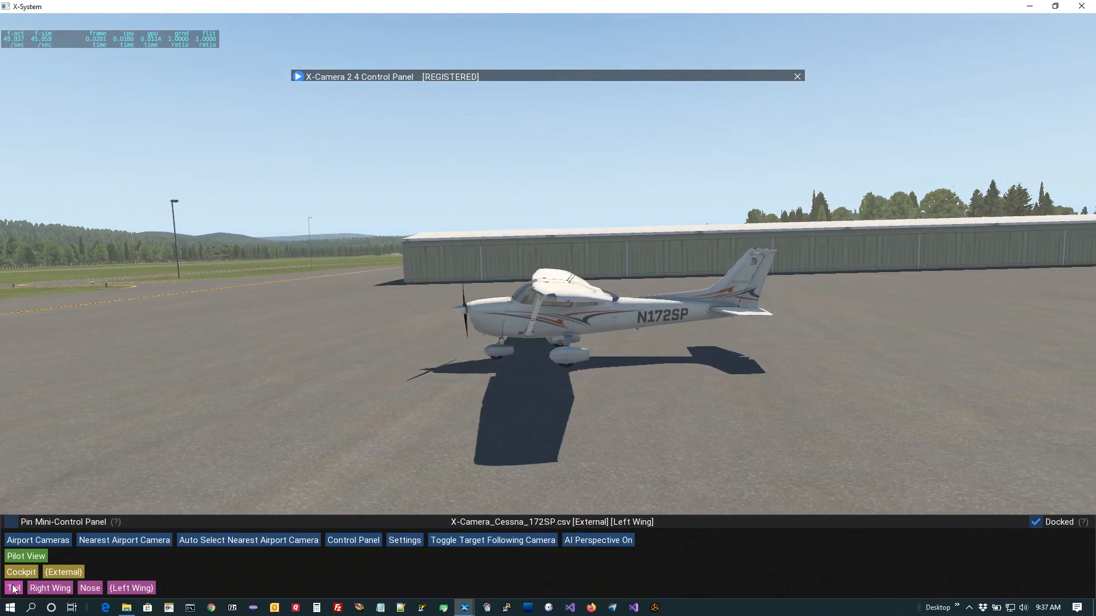
- With auto advance temporarily off, move the Nose camera back to about Y 1.2, Z -19.4 and save all cameras
left_click(345, 541)
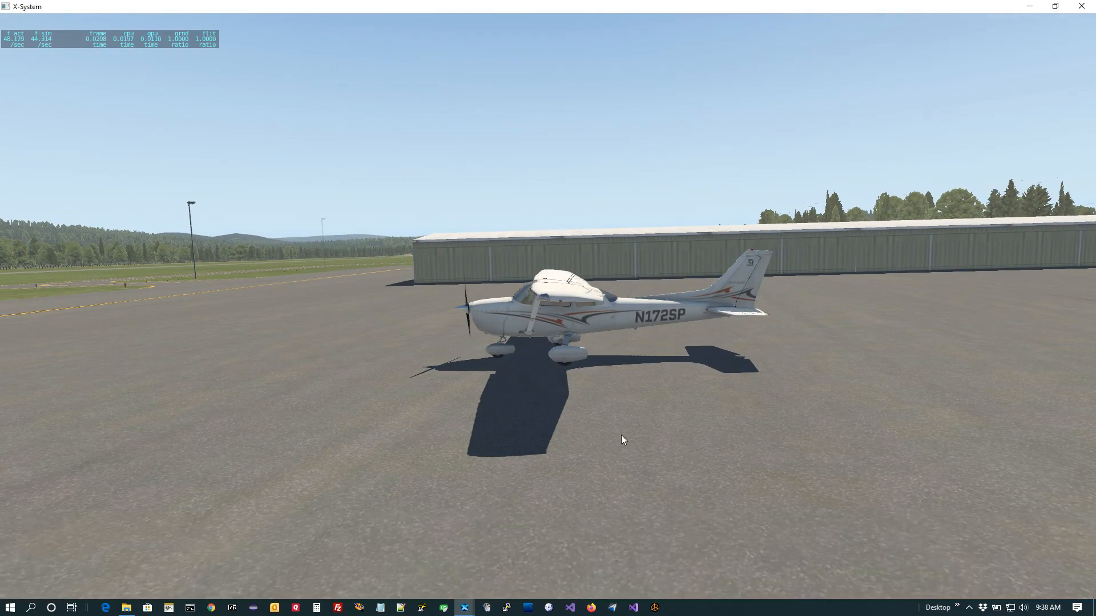
left_click(348, 540)
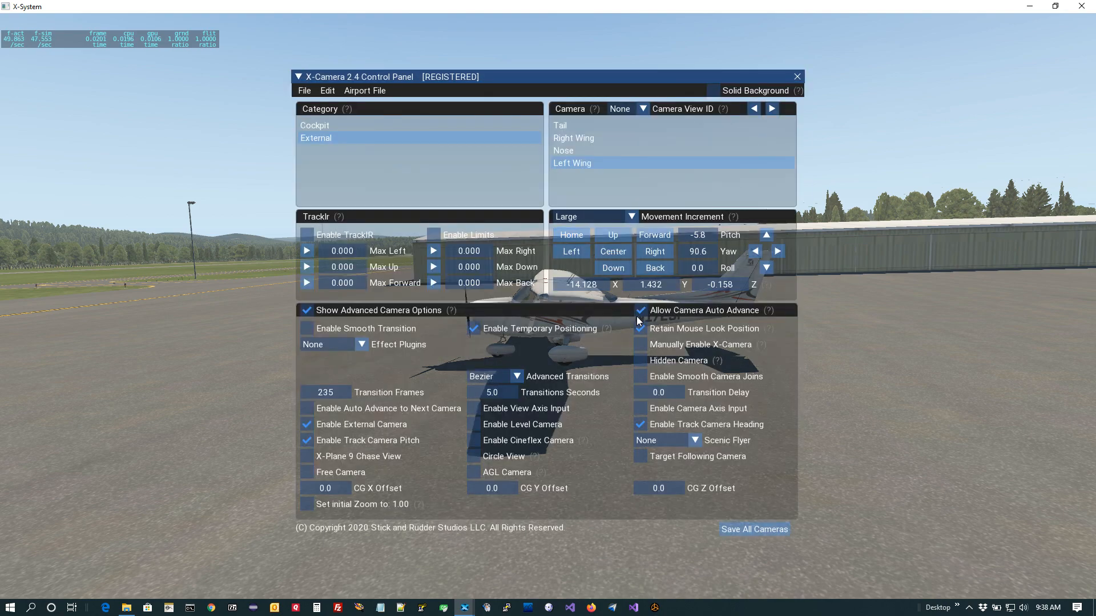
left_click(641, 311)
left_click(576, 150)
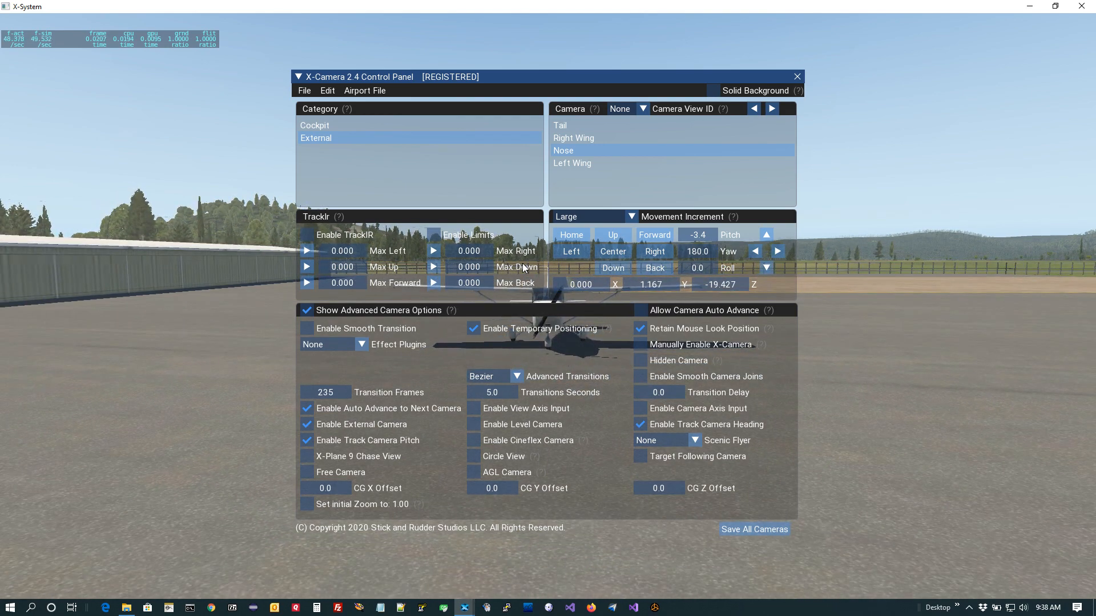
left_click(766, 533)
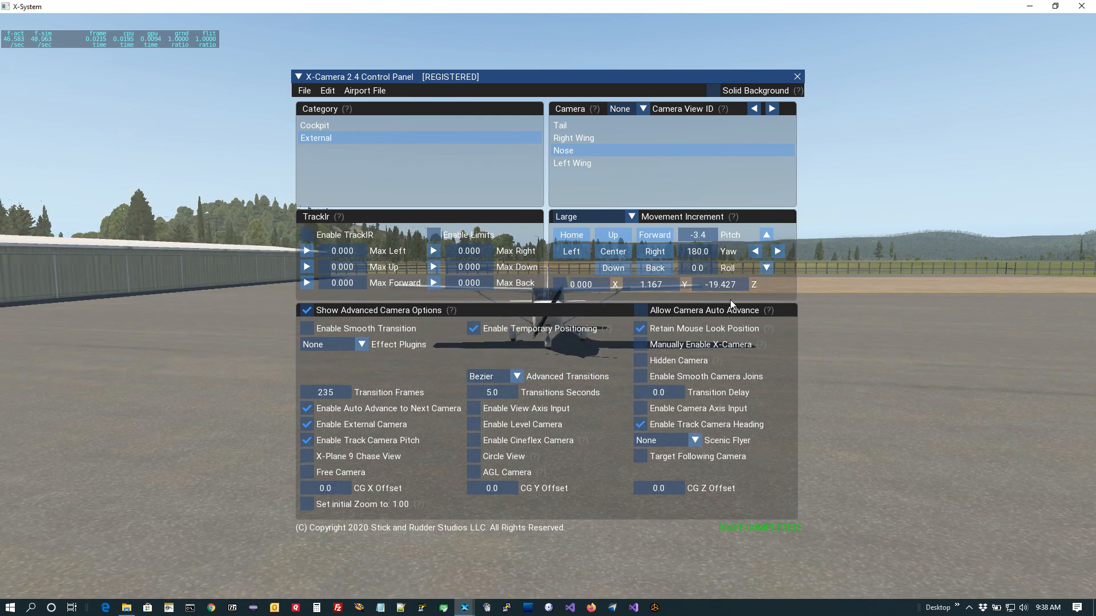
left_click(640, 308)
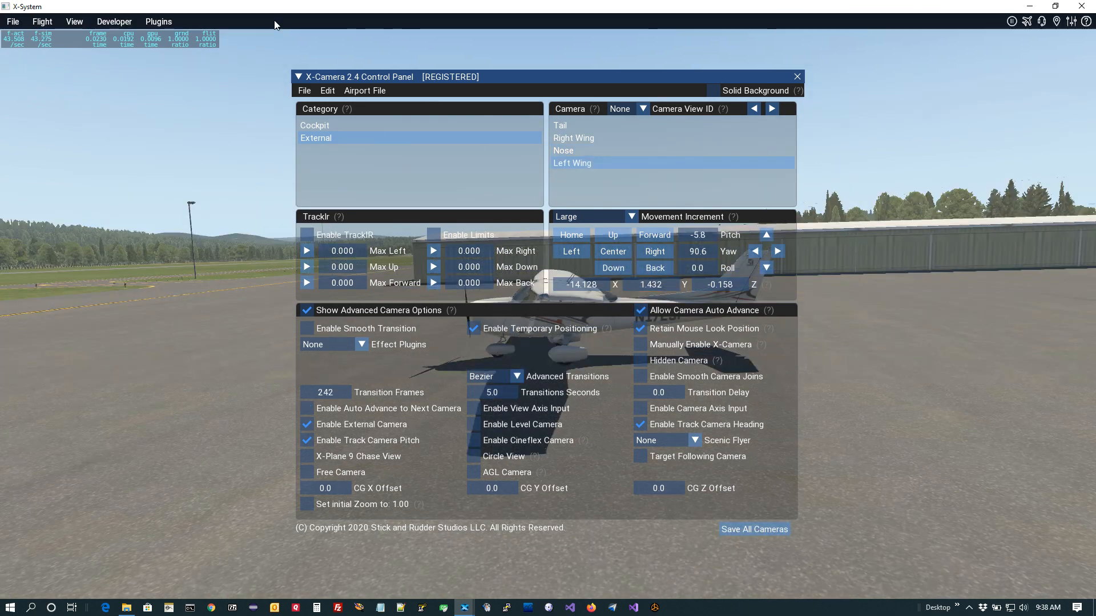
- Collapse the control panel and replay the auto-advance sequence from Tail to examine the path past the repositioned Nose camera
double_click(311, 77)
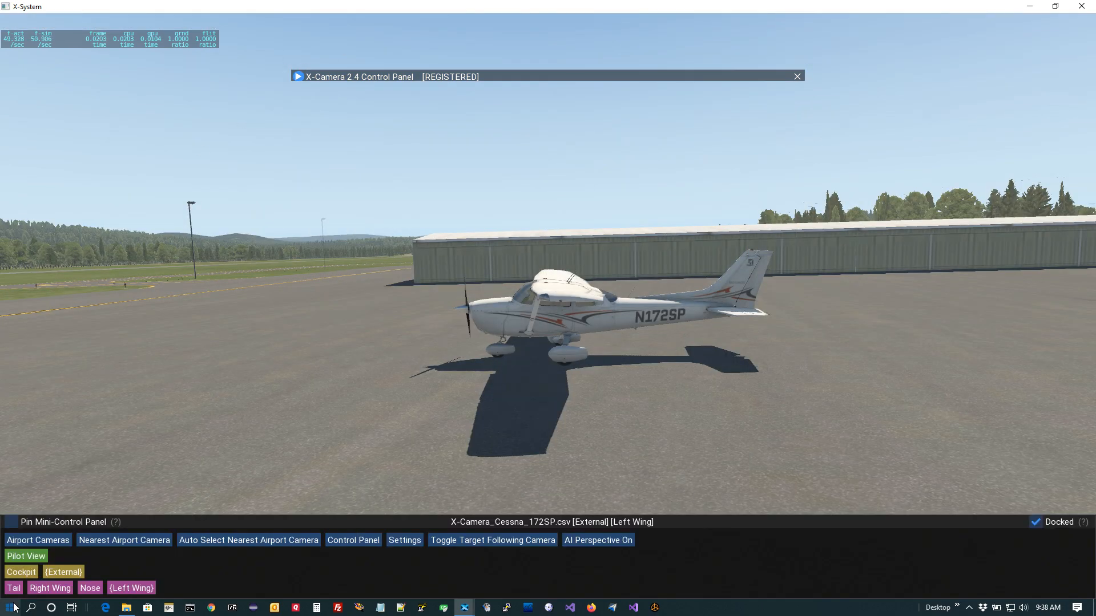
left_click(13, 589)
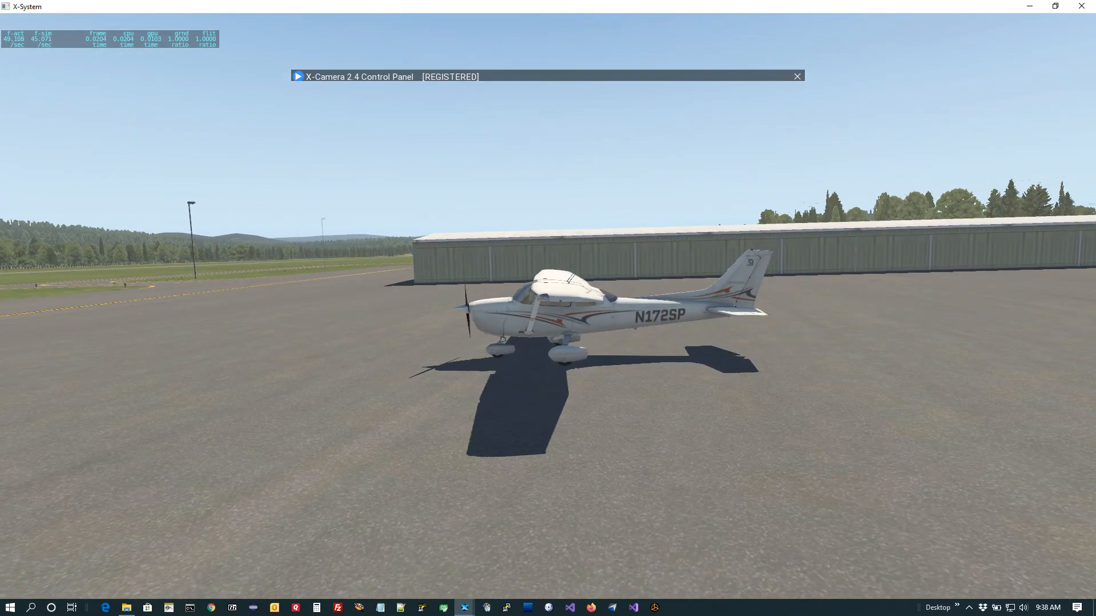
mouse_move(124, 594)
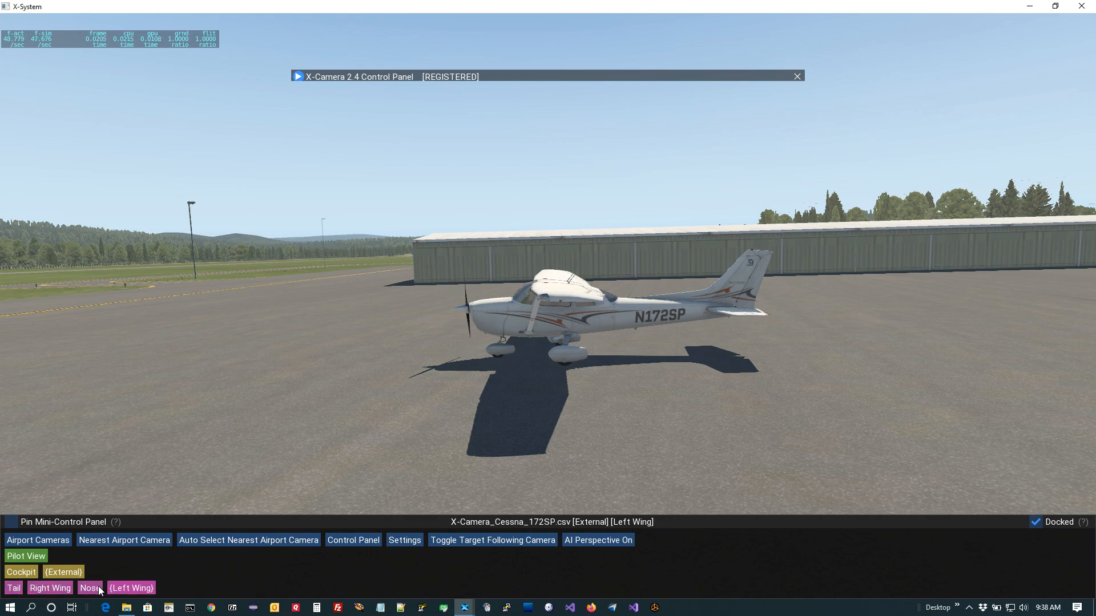
left_click(60, 591)
- With auto advance temporarily off, enable Hidden Camera for the Right Wing, Nose and Left Wing cameras
left_click(364, 542)
left_click(365, 543)
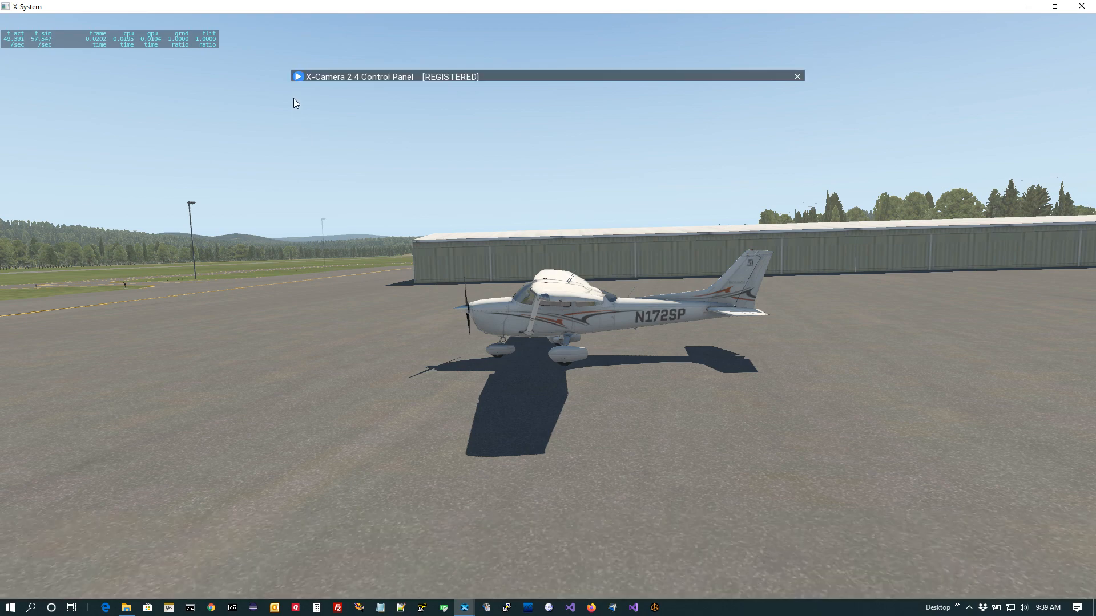
left_click(292, 77)
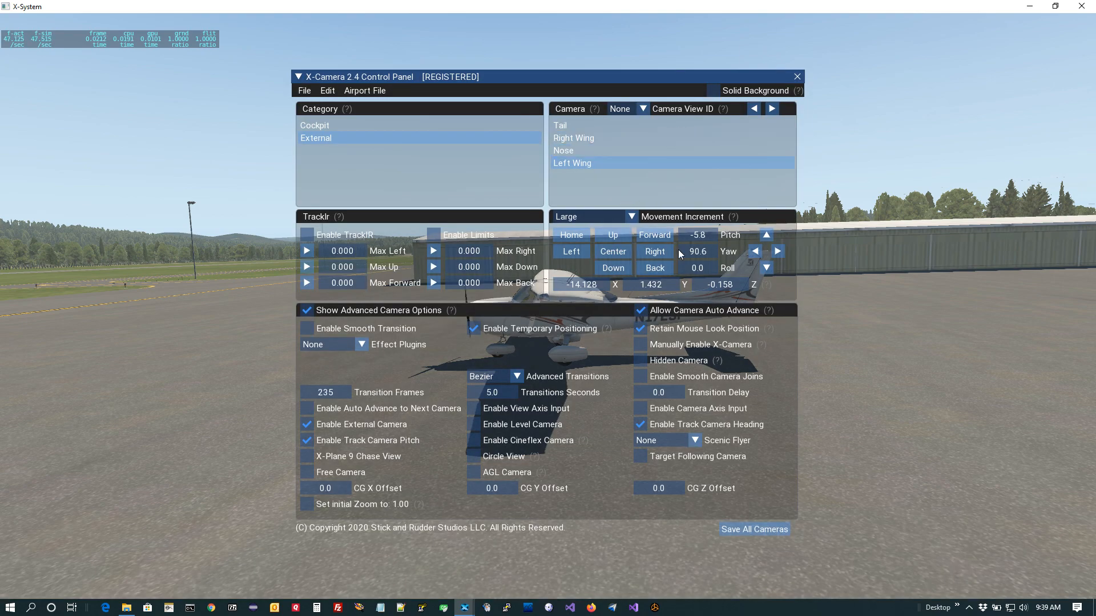
left_click(658, 308)
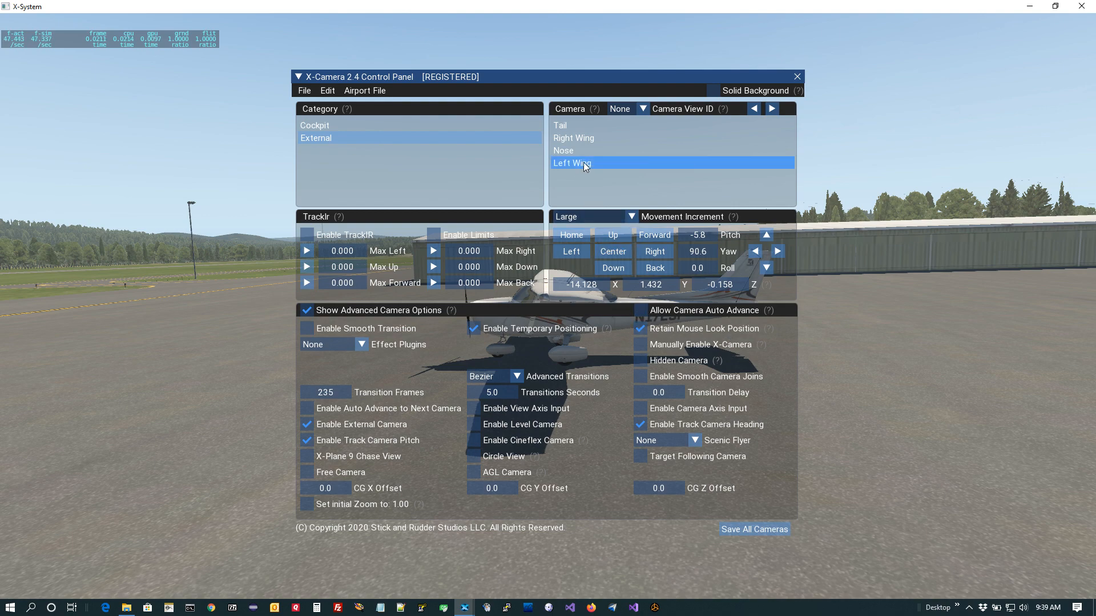
left_click(585, 127)
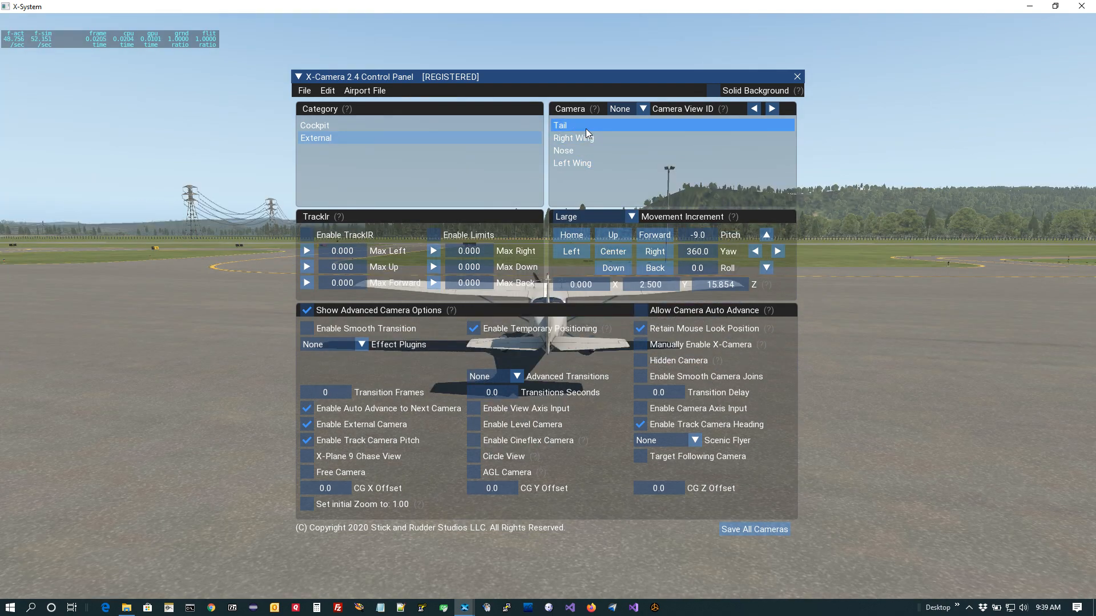
left_click(585, 138)
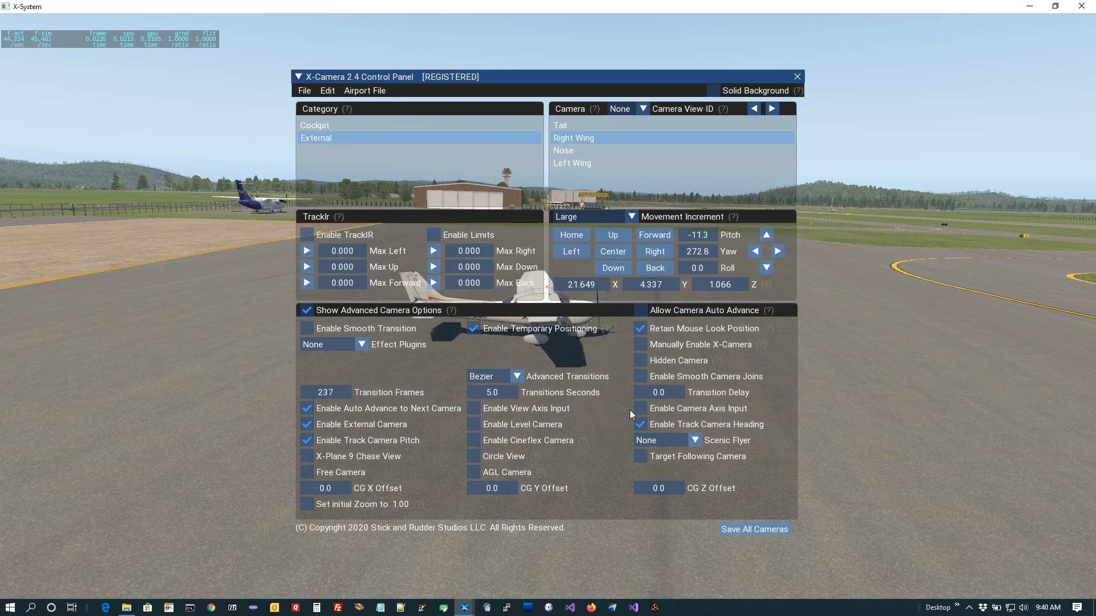
left_click(648, 361)
left_click(594, 151)
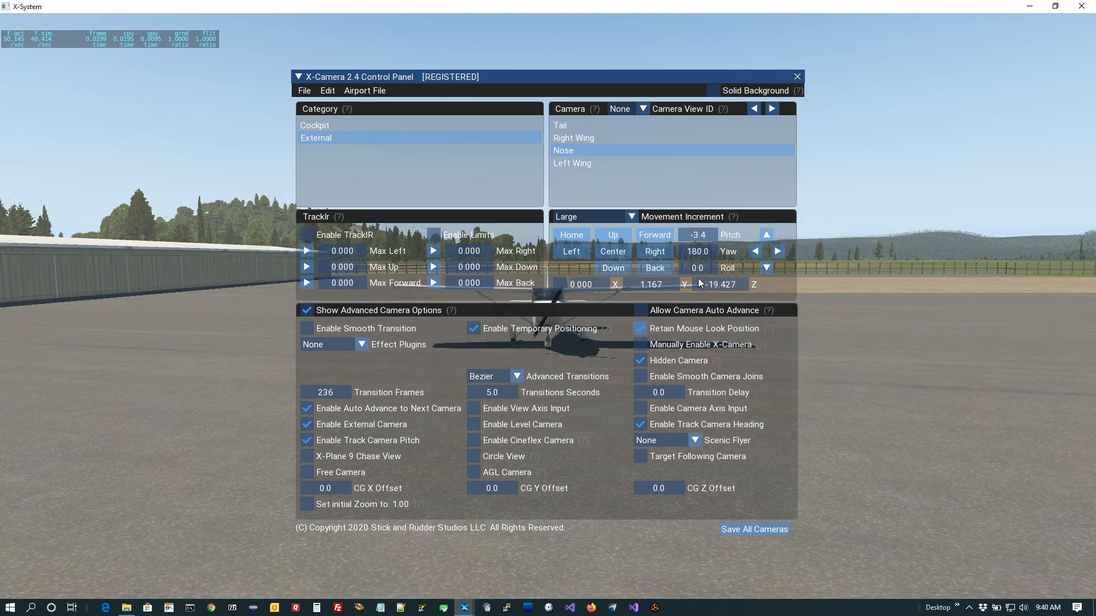
left_click(588, 164)
left_click(638, 362)
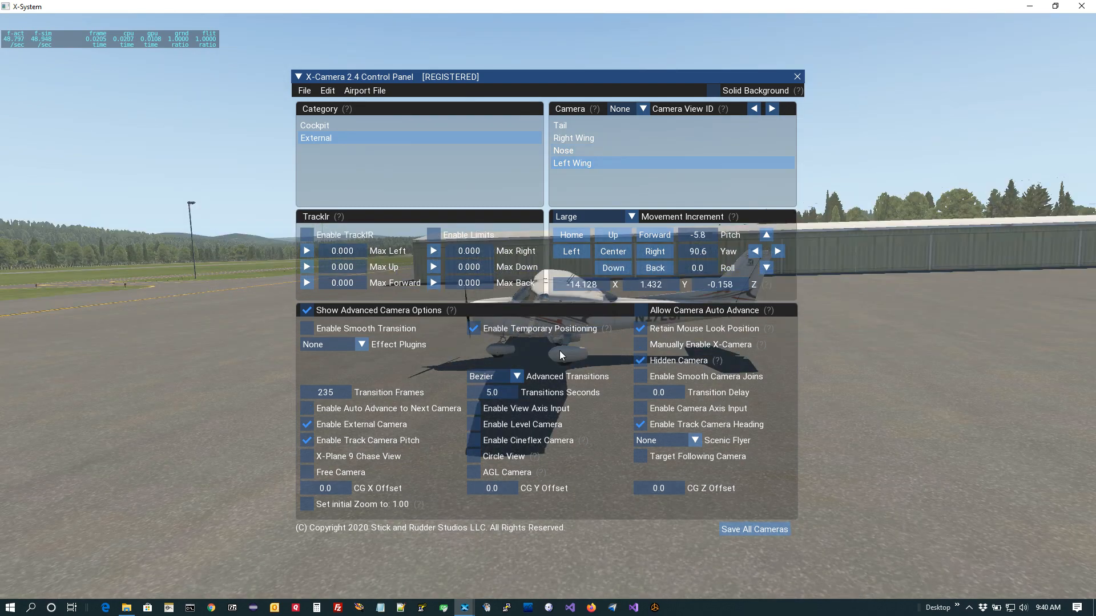
- Review the Hidden Camera setting on each external camera from Tail to Left Wing and save all cameras
left_click(570, 128)
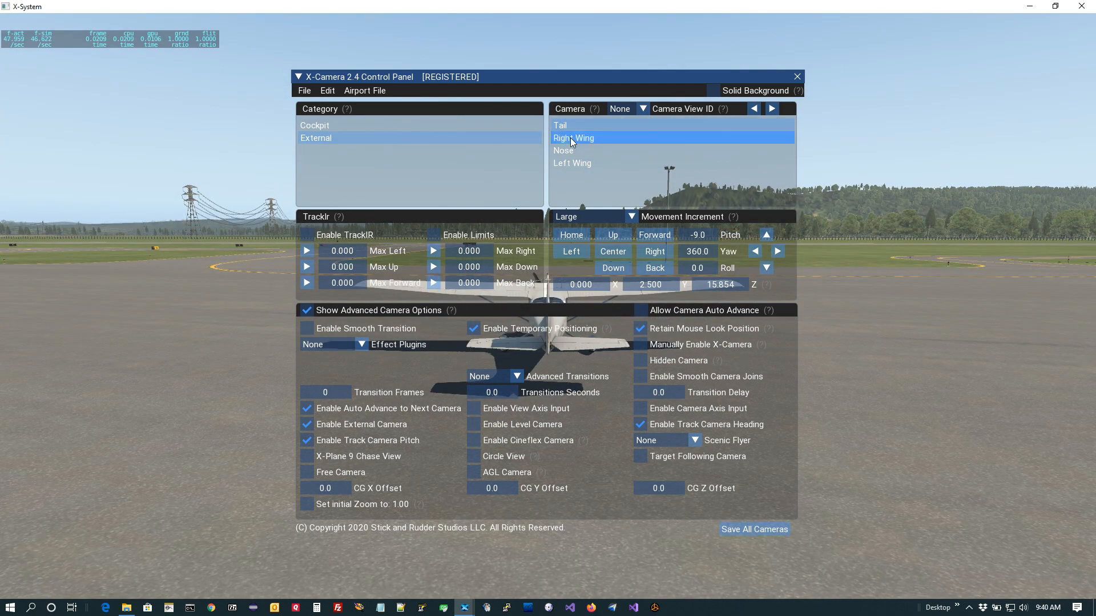
left_click(571, 138)
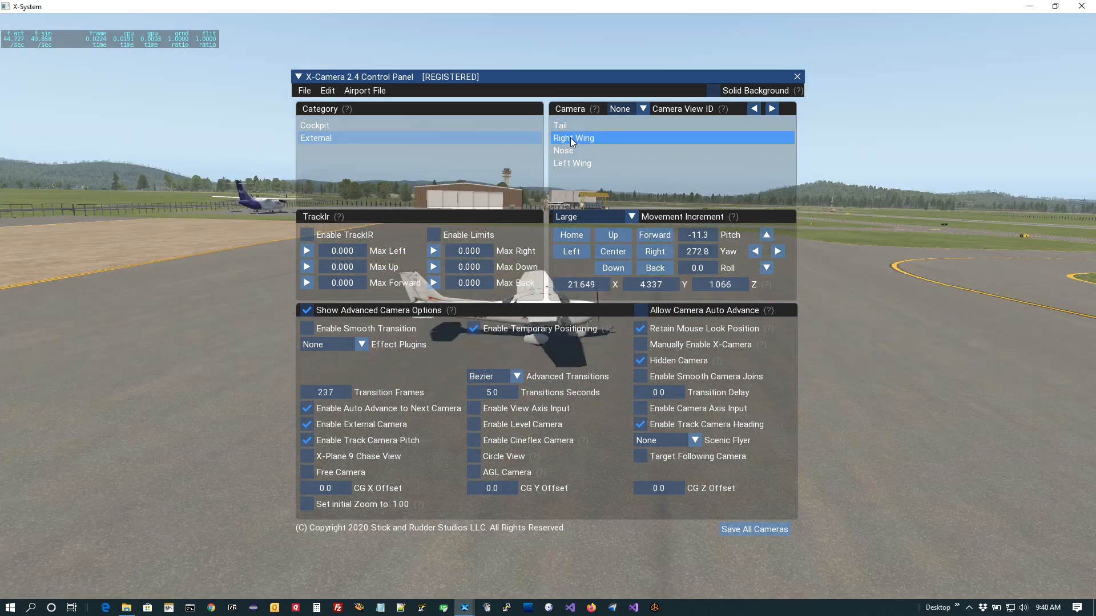
left_click(574, 156)
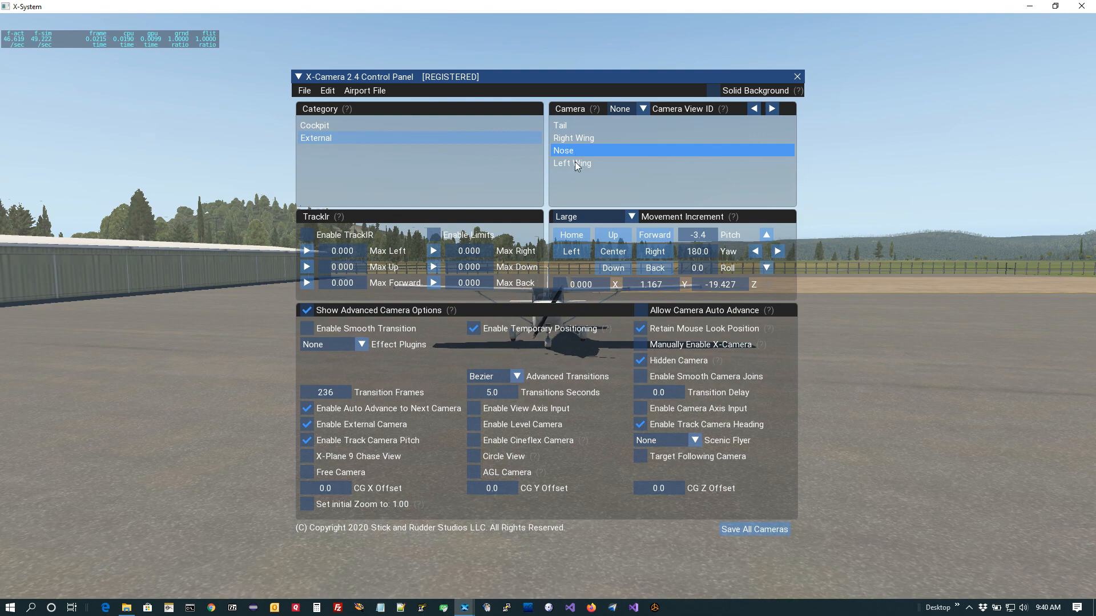
left_click(574, 162)
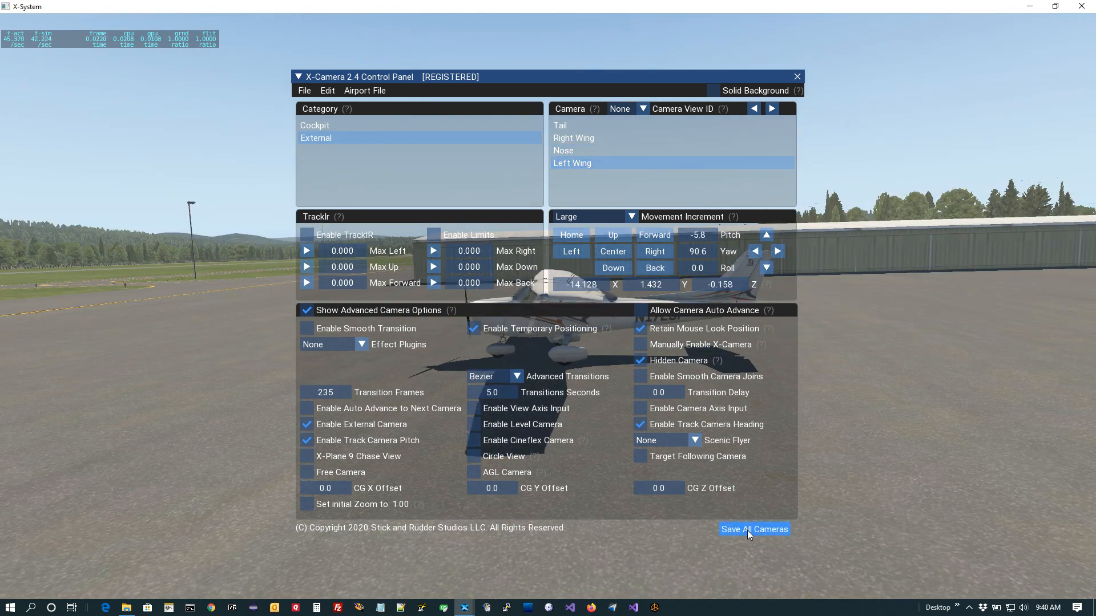
- Allow camera auto advance, collapse the control panel and run the sequence from Tail to examine it with the other cameras hidden
left_click(641, 311)
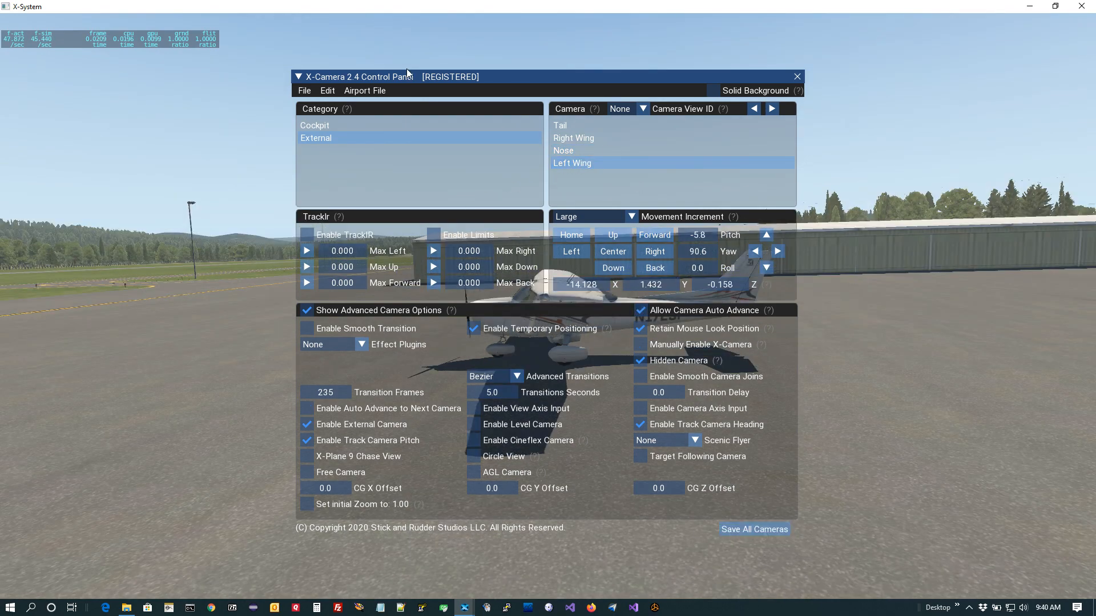
left_click(298, 77)
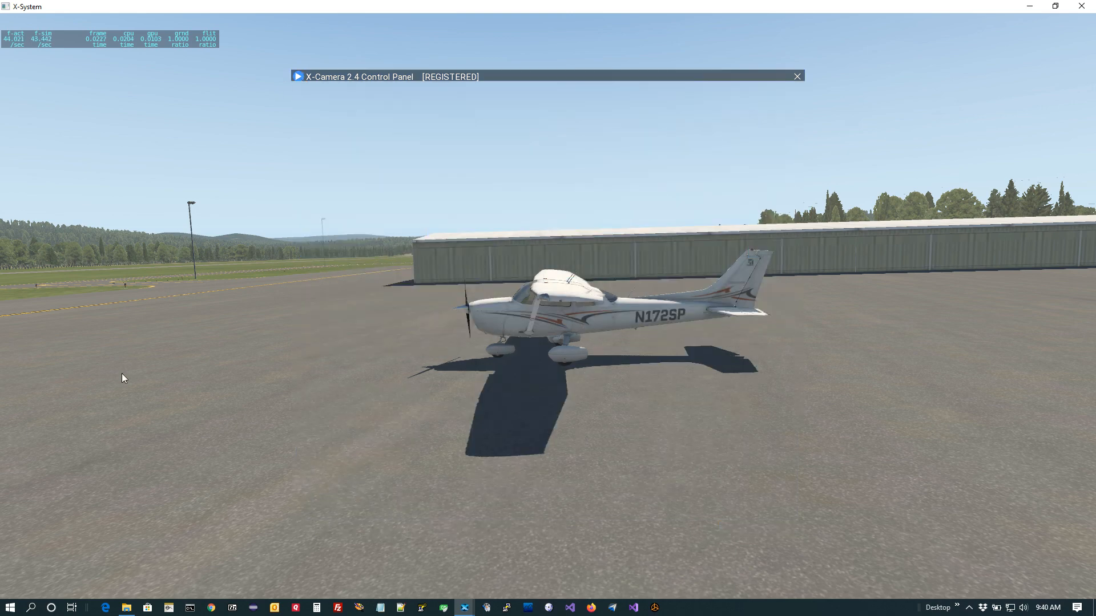
mouse_move(95, 594)
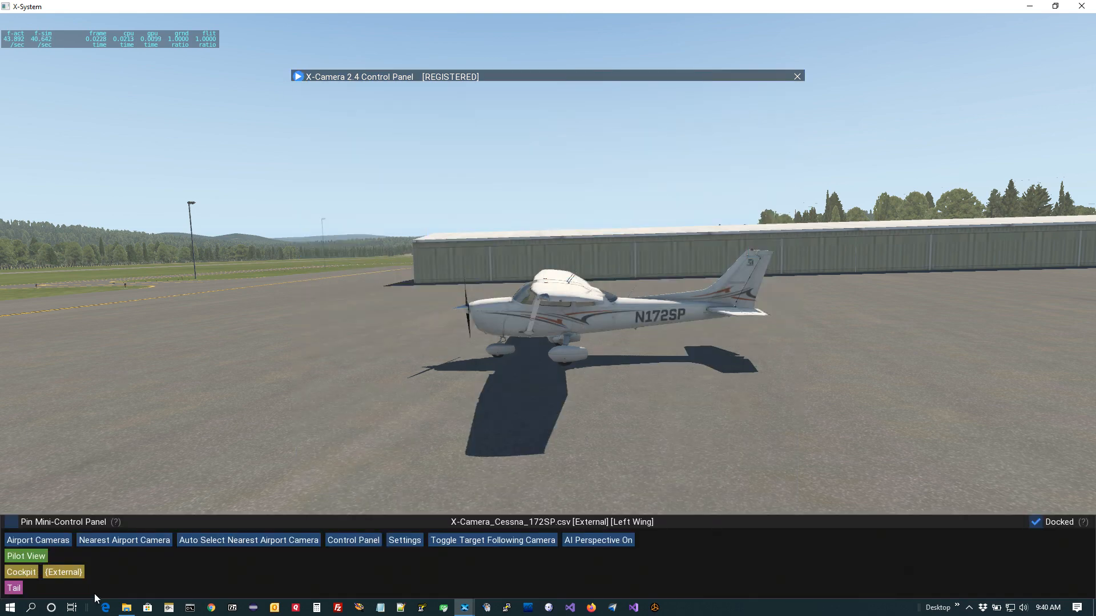
left_click(14, 589)
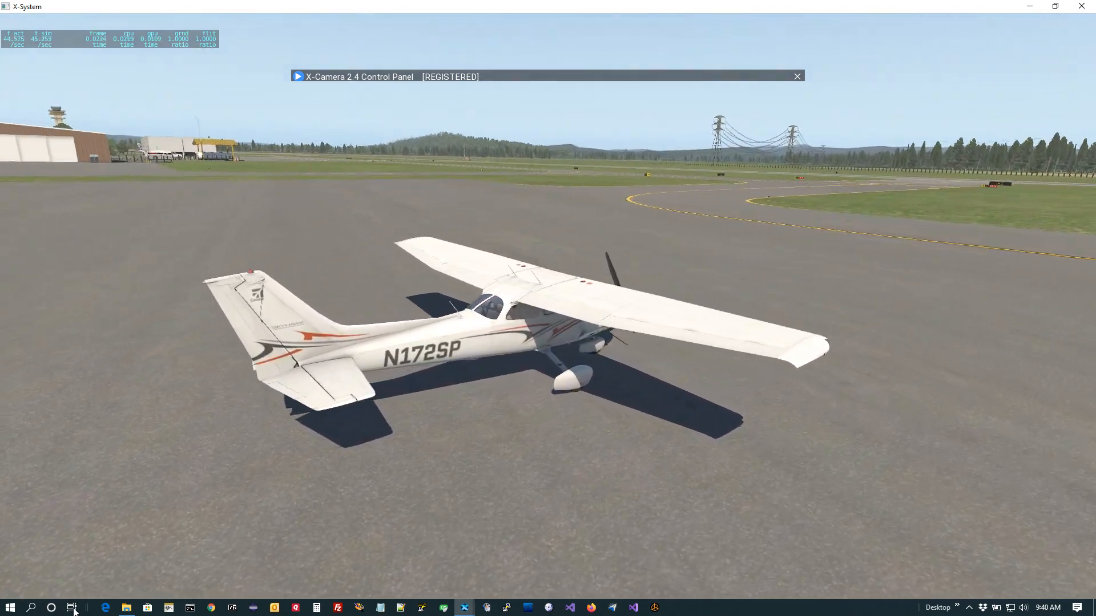
mouse_move(67, 598)
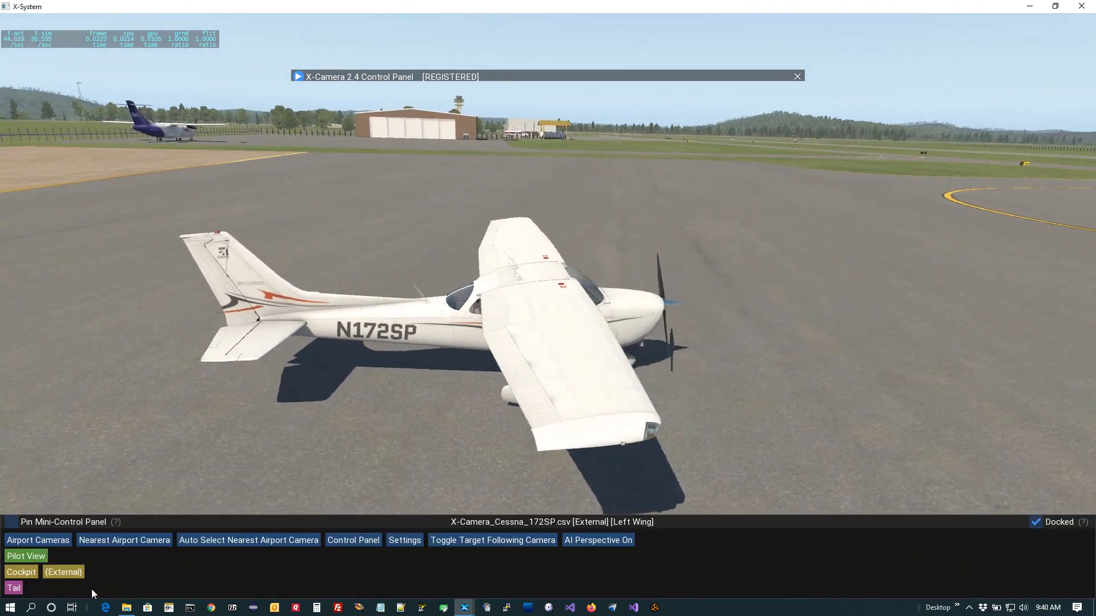
mouse_move(138, 608)
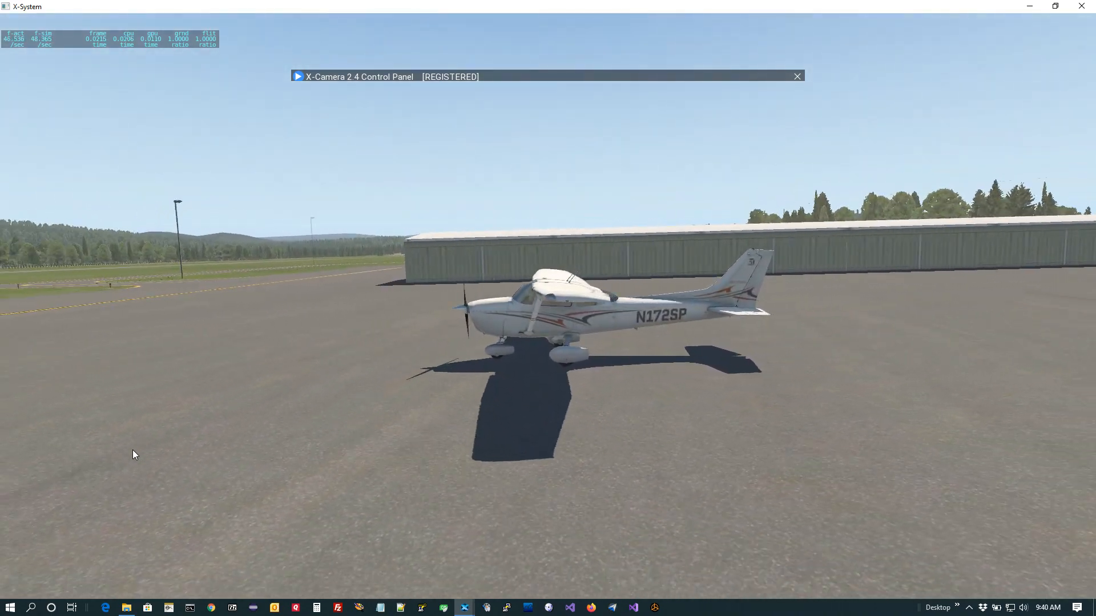
mouse_move(276, 598)
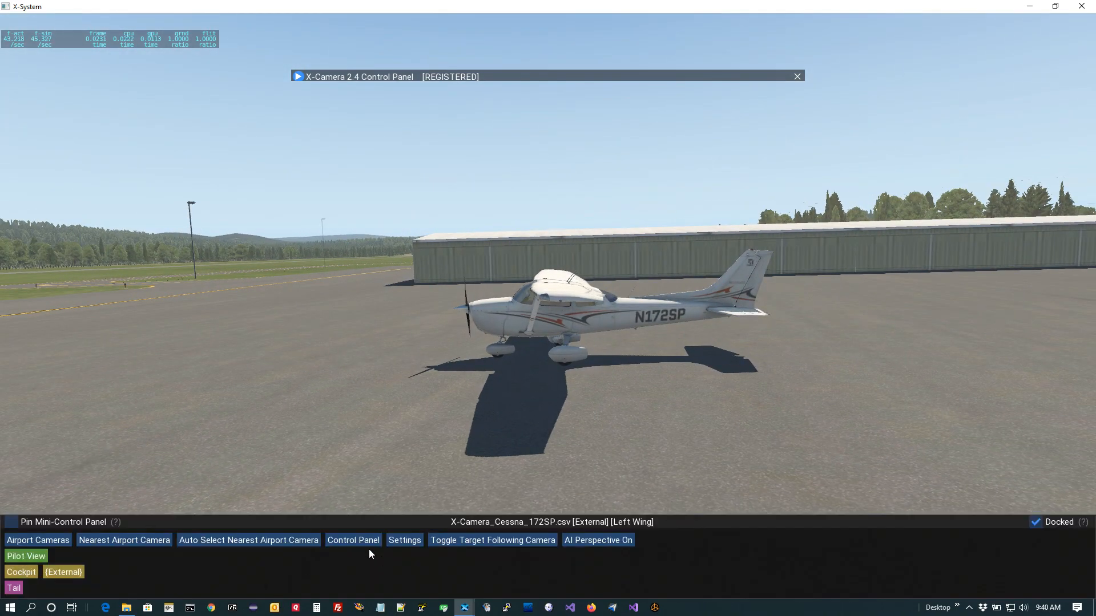
- With auto advance off, disable Track Camera Pitch and Track Camera Heading for the Right Wing, Nose and Left Wing cameras
left_click(298, 76)
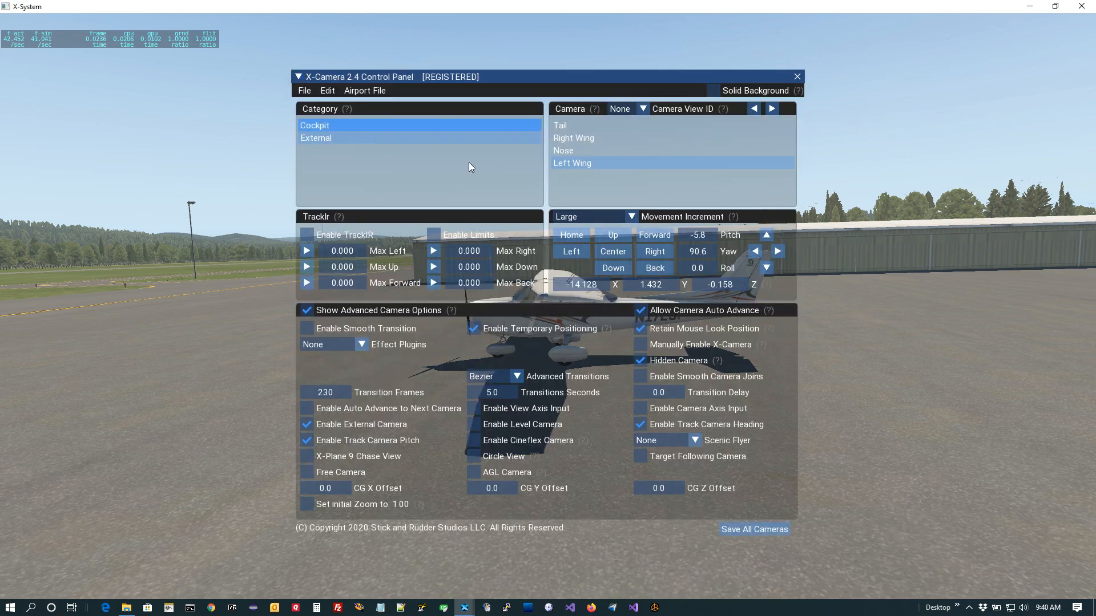
left_click(590, 163)
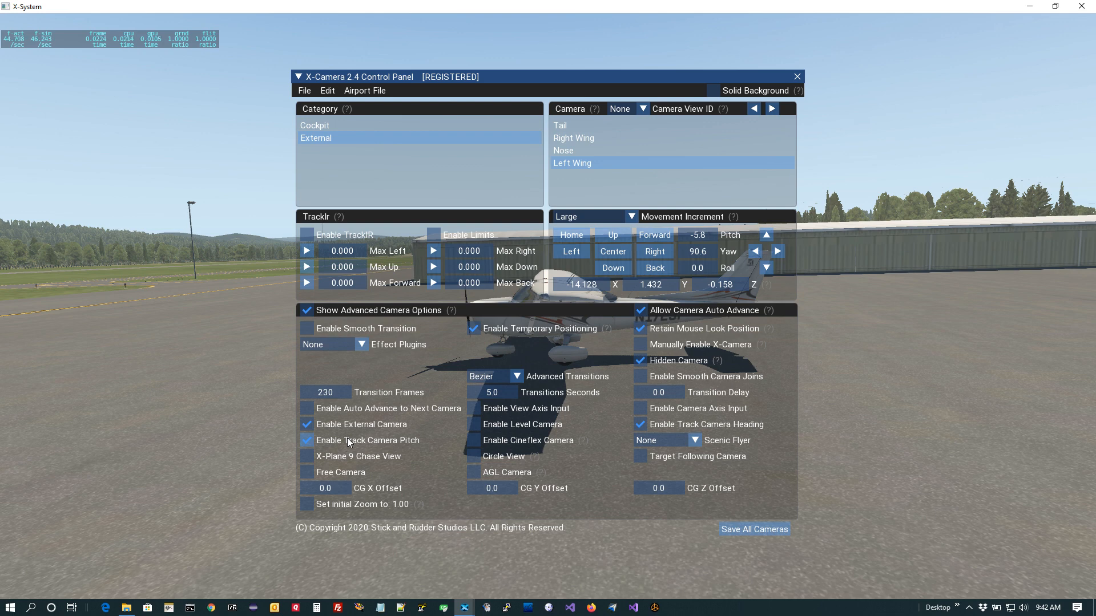
left_click(594, 123)
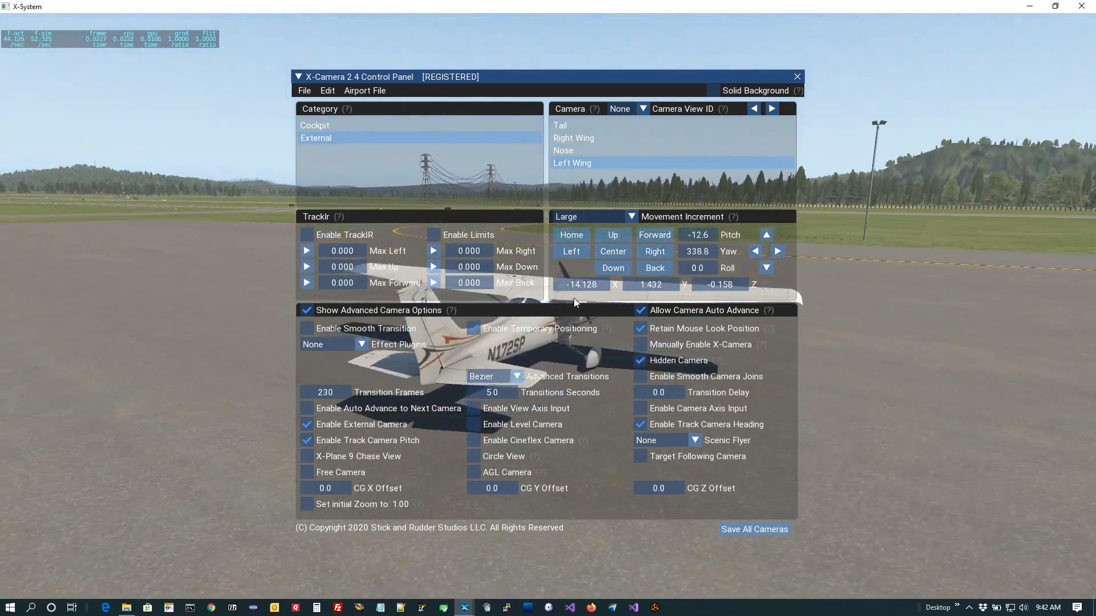
left_click(641, 311)
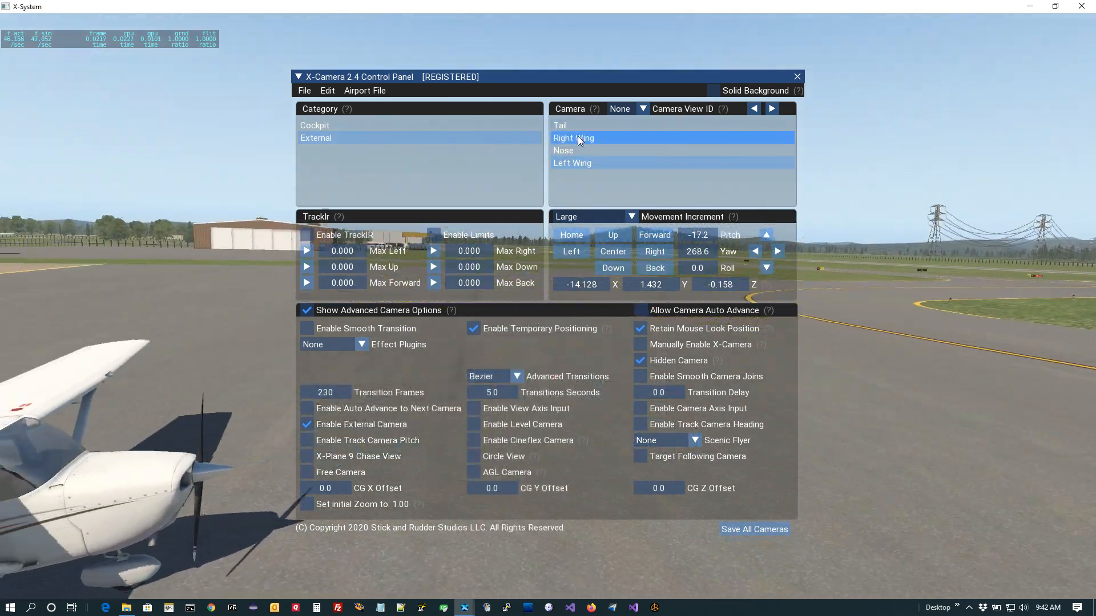
left_click(578, 135)
left_click(306, 440)
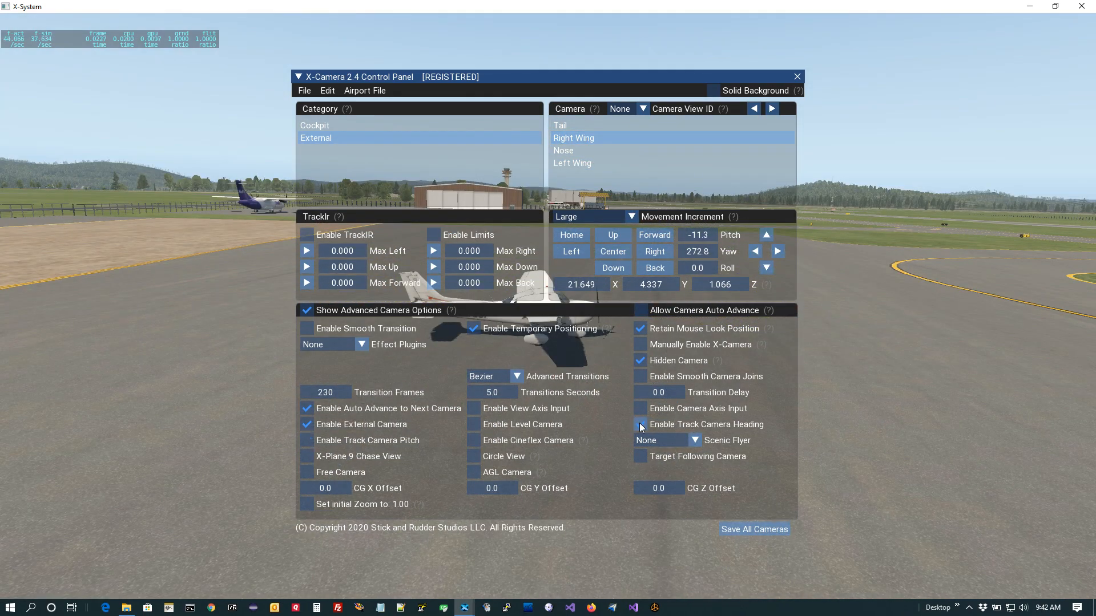
left_click(592, 151)
left_click(306, 440)
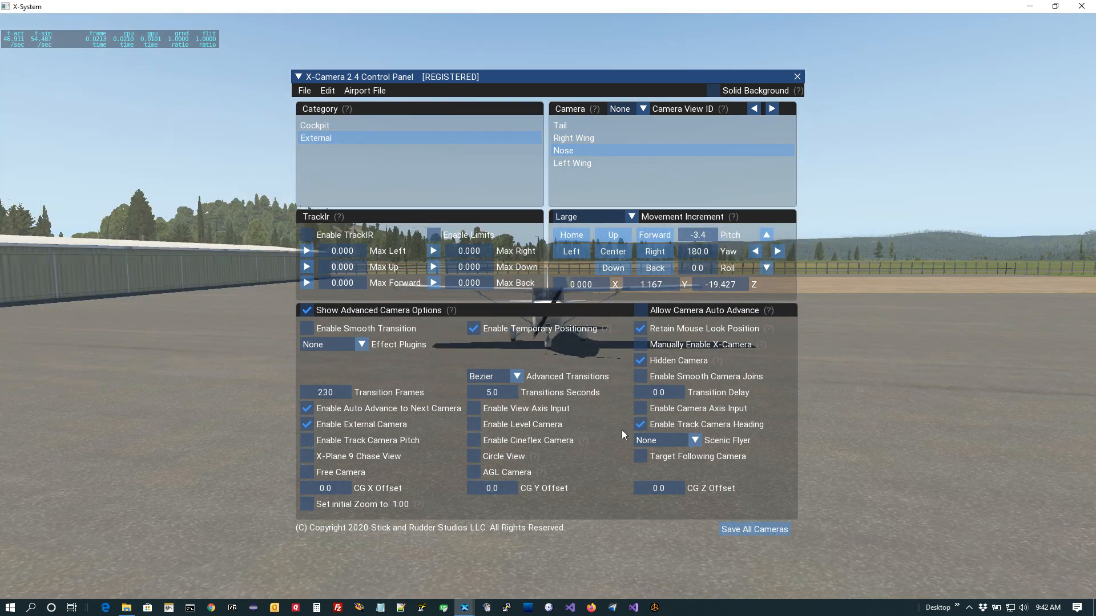
left_click(598, 162)
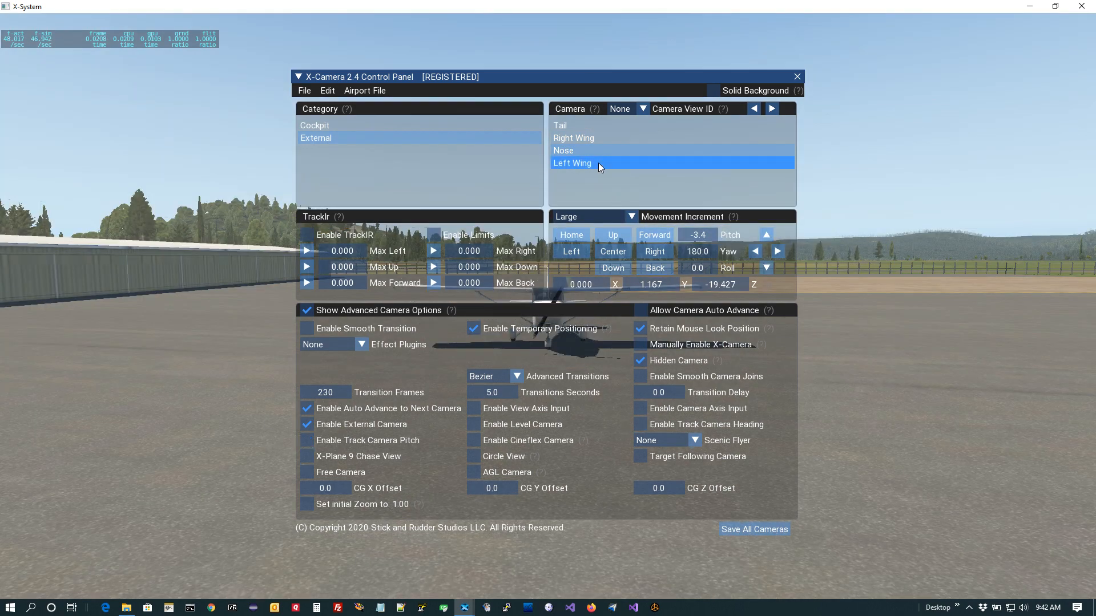
left_click(306, 440)
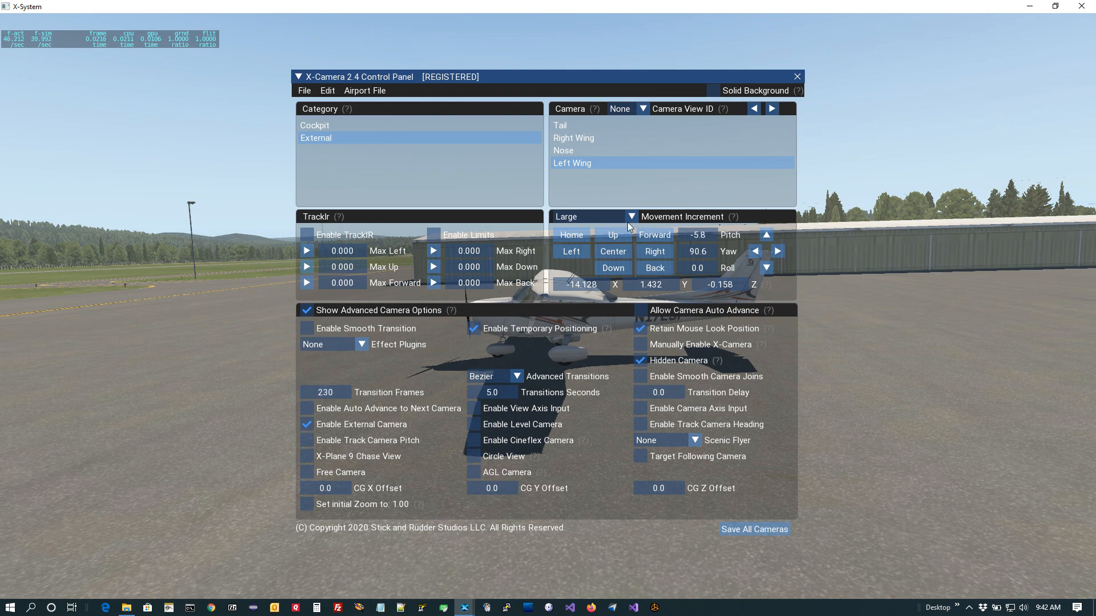
- Disable Track Camera Heading and Track Camera Pitch for the Tail camera, check the other external cameras and save all cameras
left_click(593, 139)
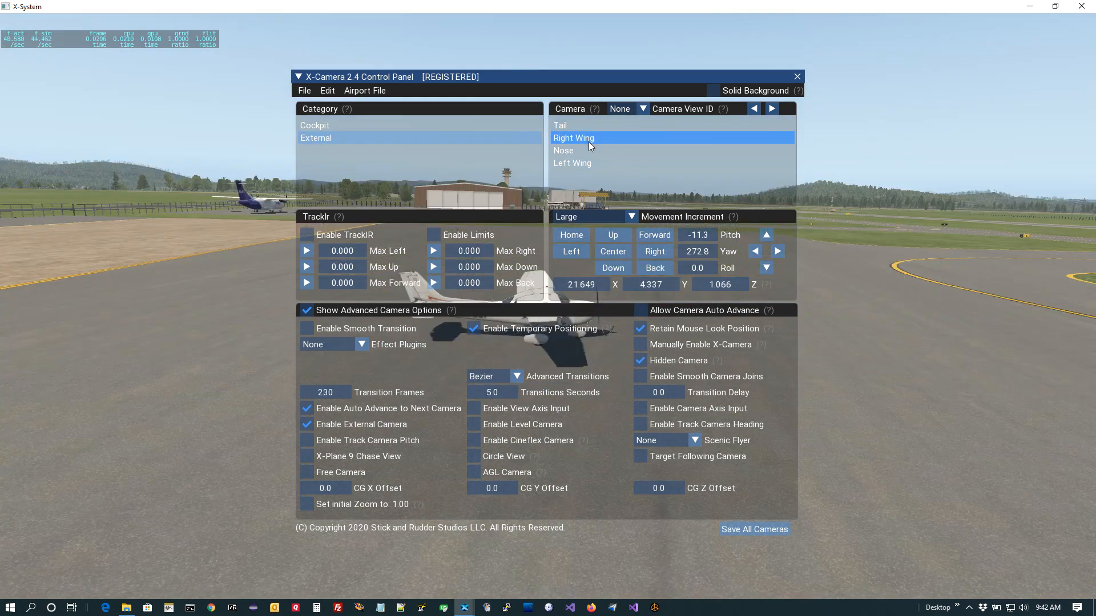
left_click(587, 125)
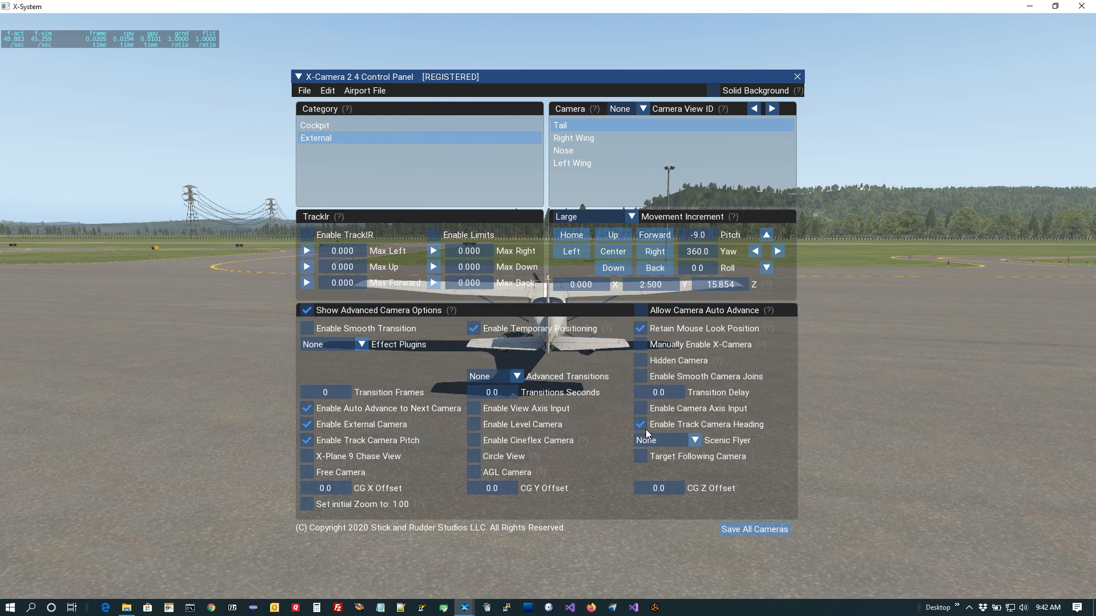
left_click(640, 424)
left_click(307, 440)
left_click(559, 138)
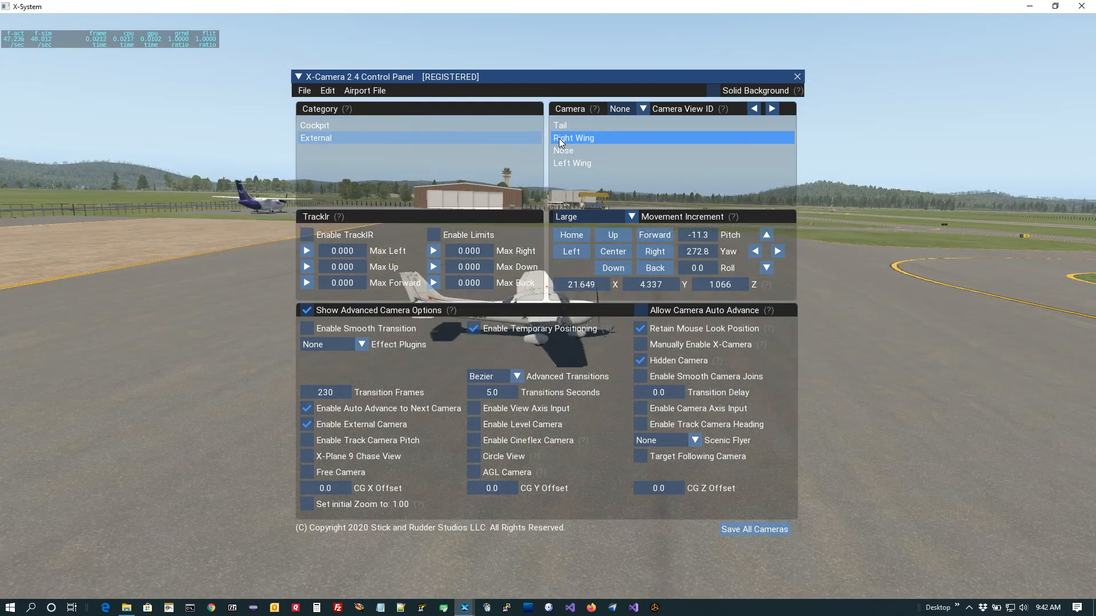
left_click(568, 150)
left_click(571, 165)
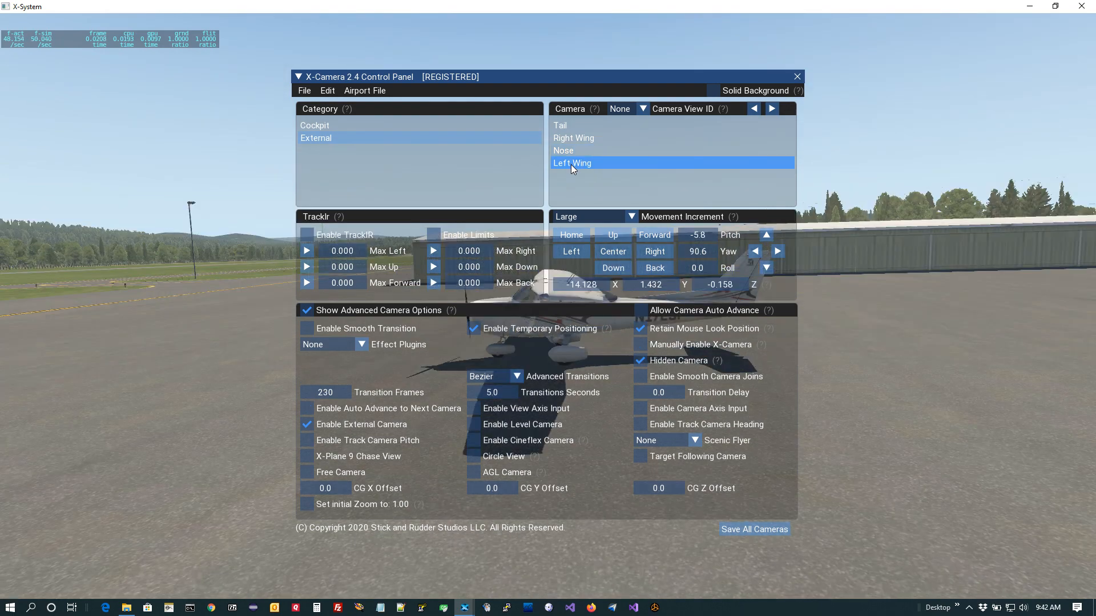
left_click(759, 528)
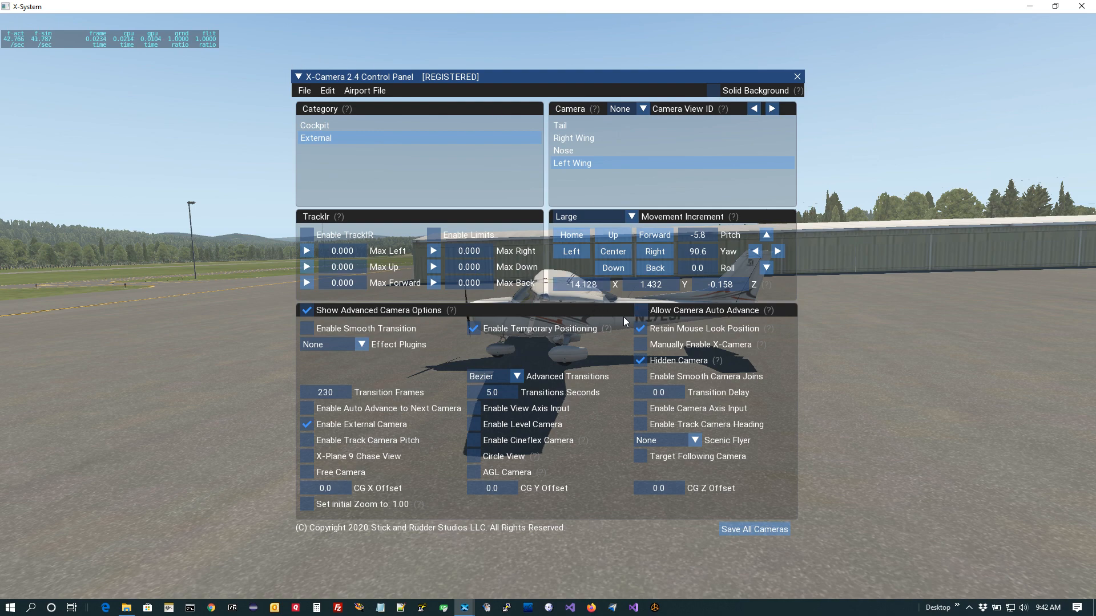
- Collapse the control panel and activate the Tail camera to examine the view with pitch and heading tracking disabled
left_click(298, 77)
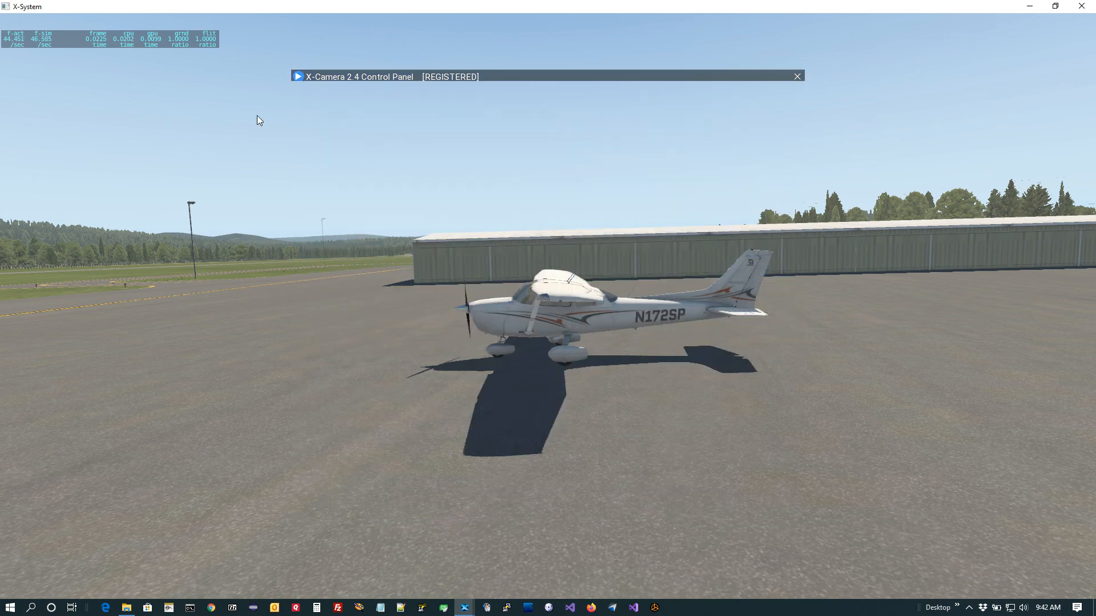
left_click(13, 589)
left_click(13, 588)
- With the aircraft in flight, switch from the cockpit Pilot View to the External camera category
mouse_move(356, 584)
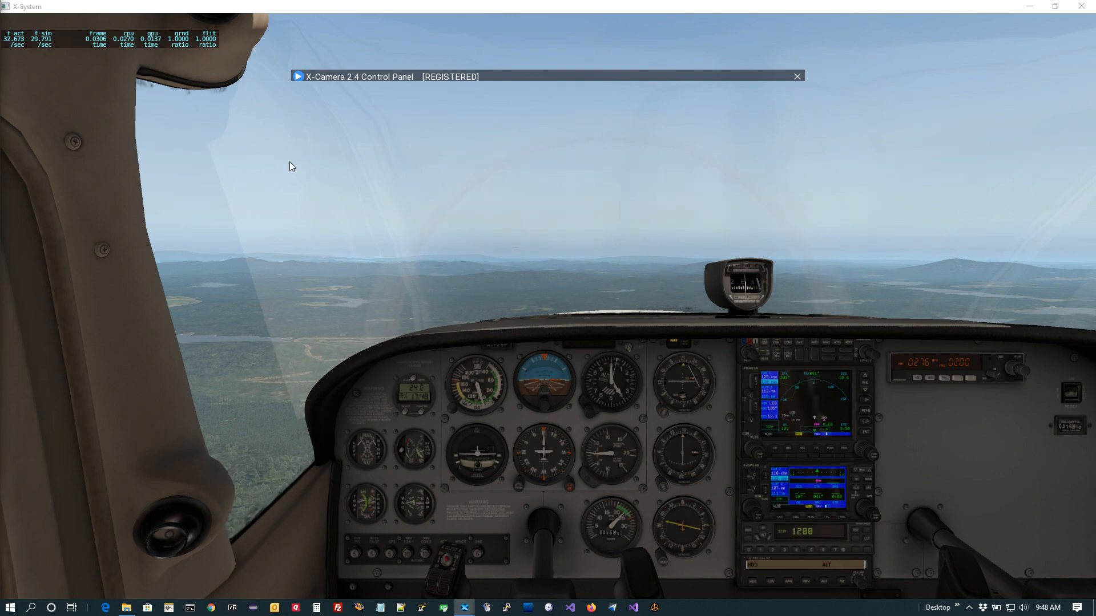
mouse_move(139, 539)
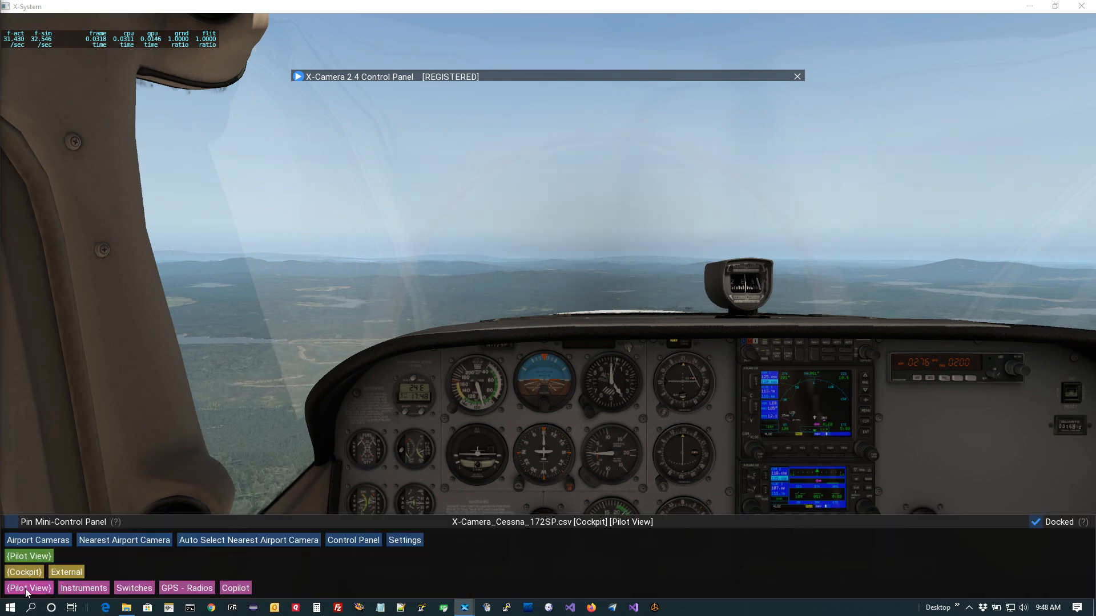
left_click(71, 571)
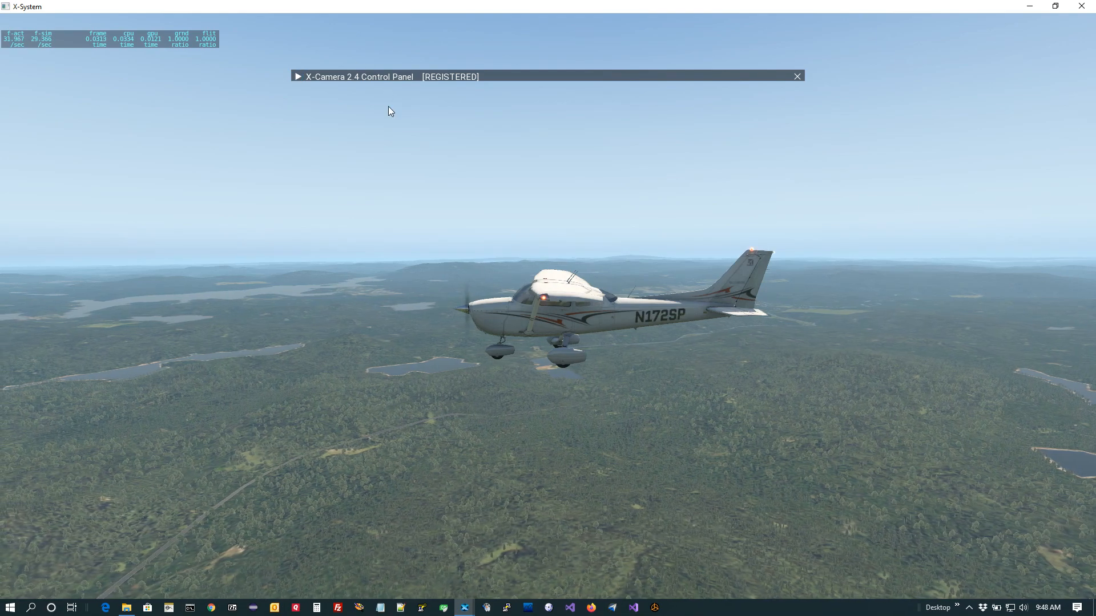
- Expand the control panel, enable Solid Background, disable Allow Camera Auto Advance and move the panel aside
left_click(296, 76)
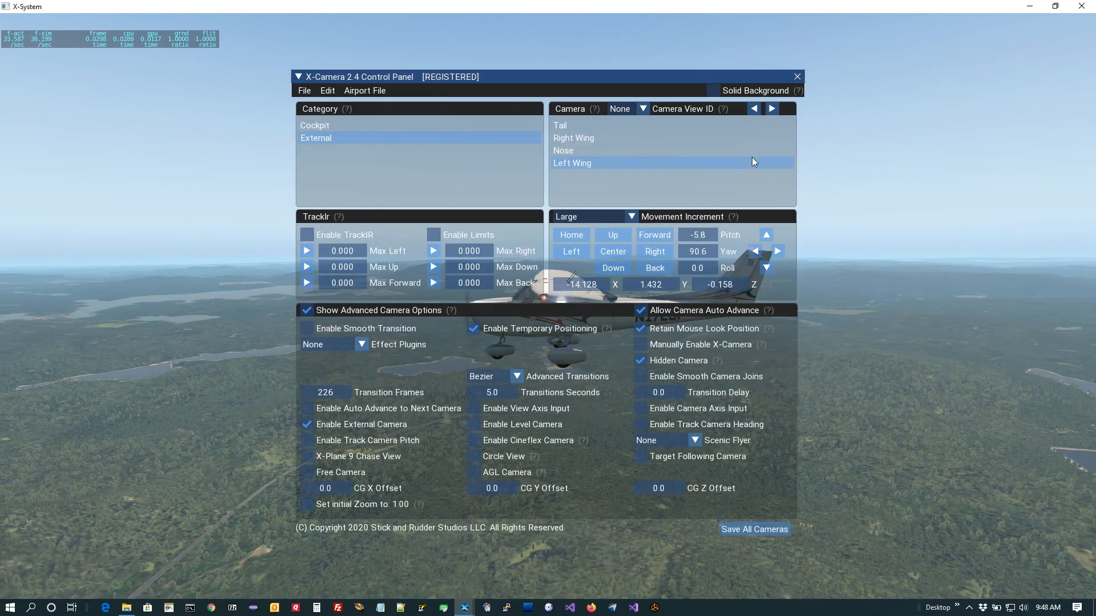
left_click(716, 90)
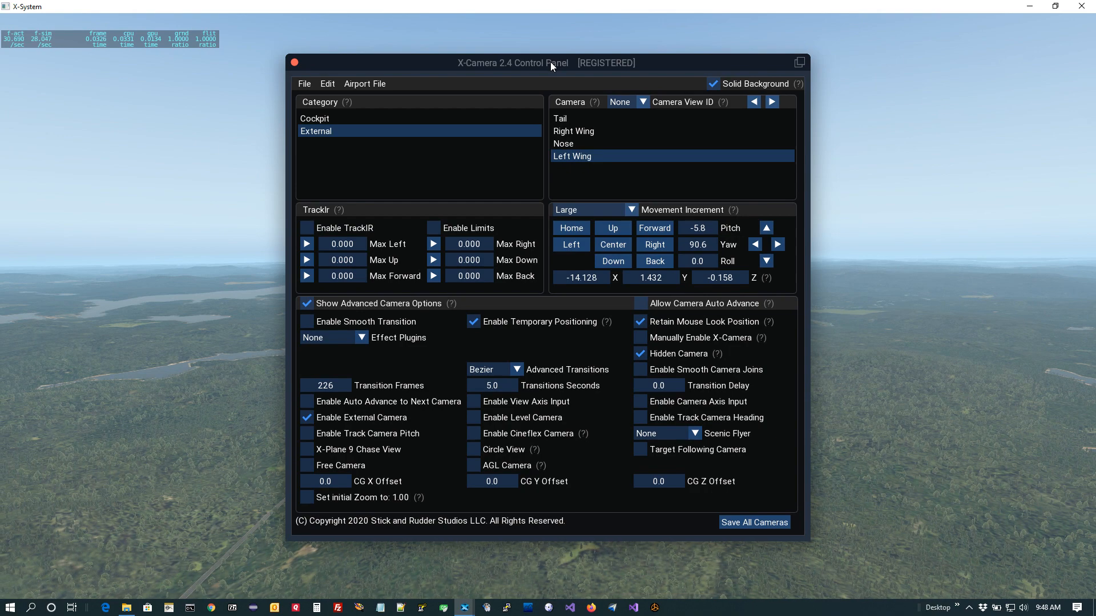
left_click_drag(550, 61, 704, 70)
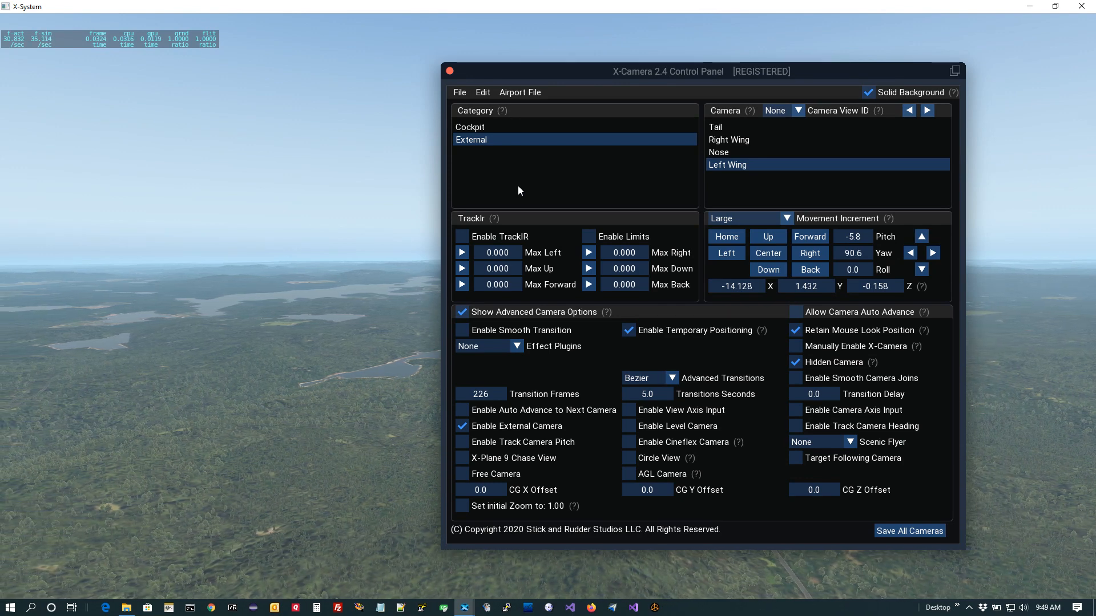
- Start creating an orbit camera category and name it Orbit 1
left_click(479, 116)
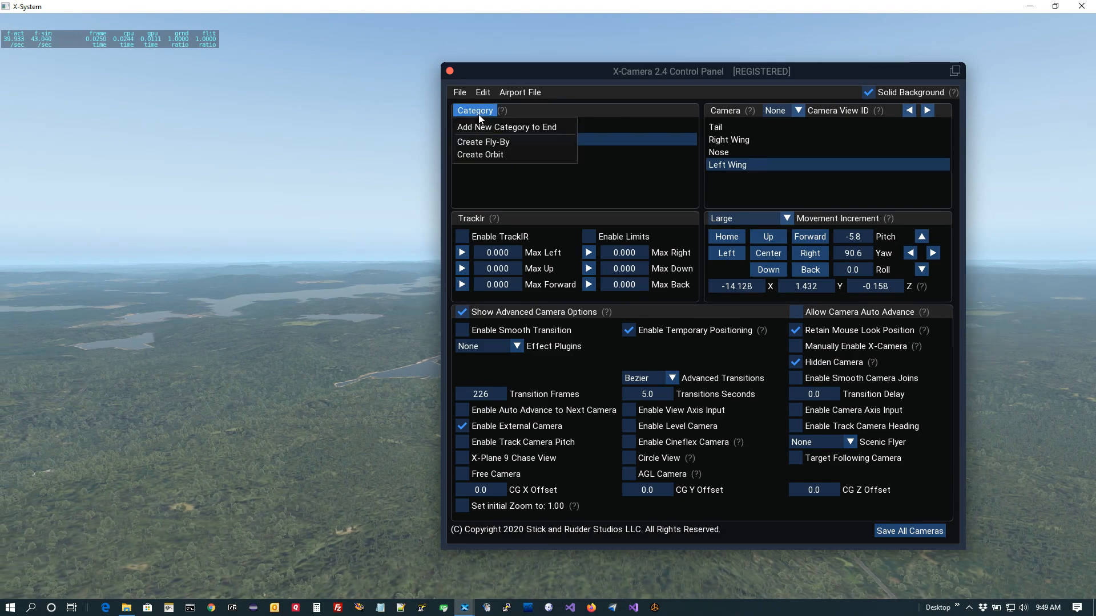
left_click(478, 154)
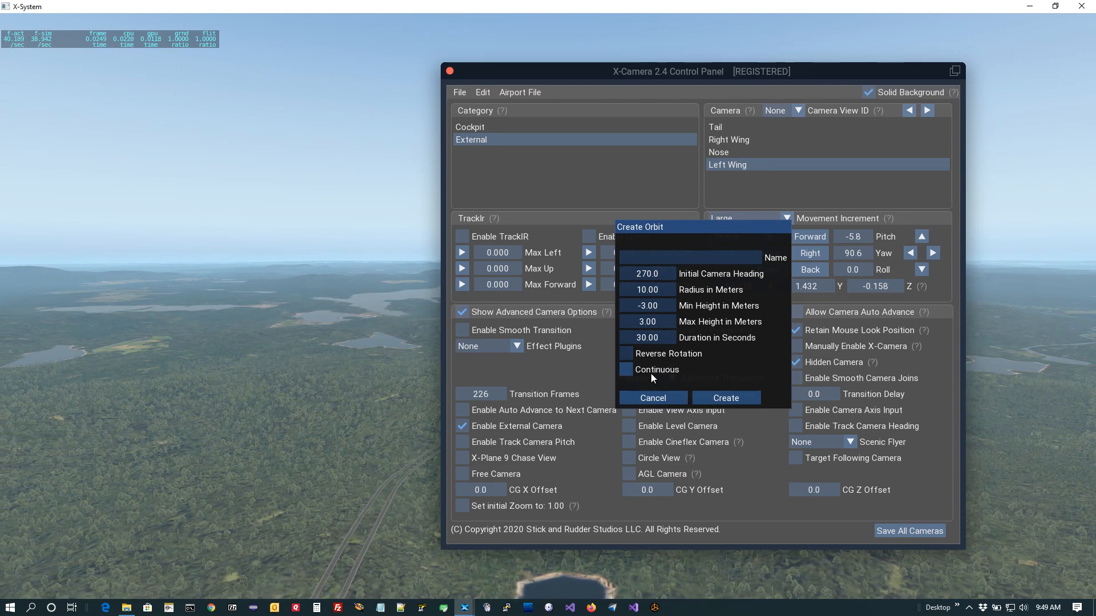
left_click(669, 256)
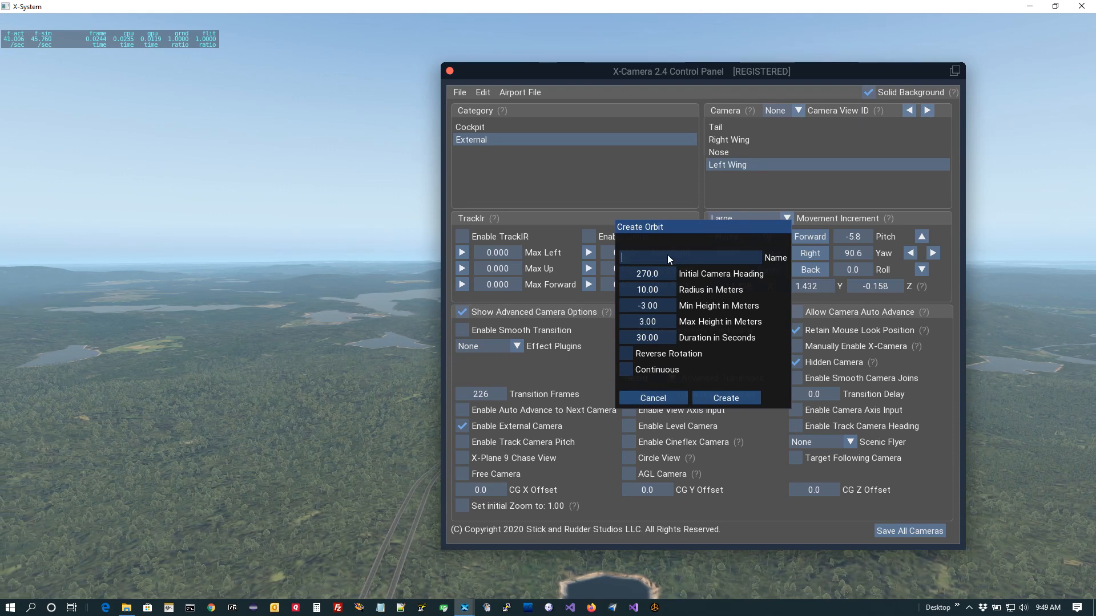
type("O")
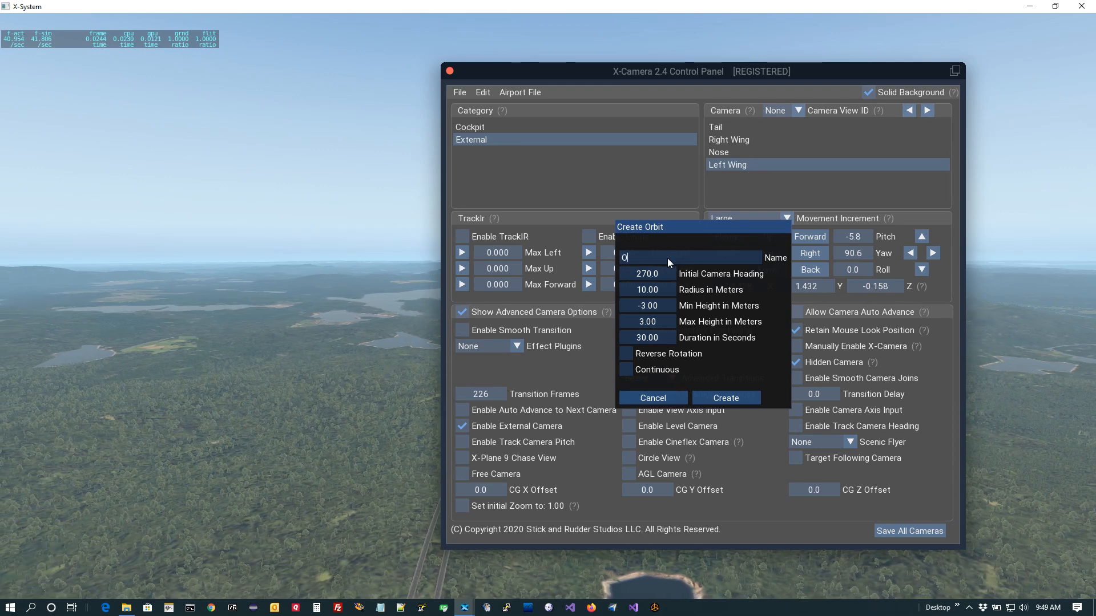
type("rbit 1")
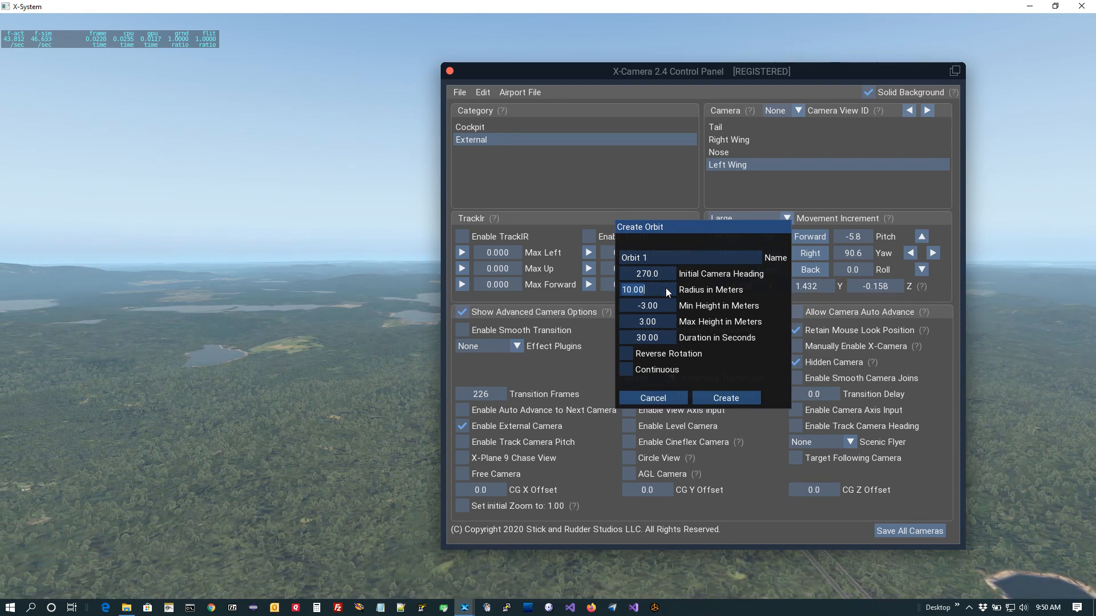
- Set the orbit's radius to 25 meters, minimum height to -10 and maximum height to 10 meters, and create it
key("BackSpace")
type("25")
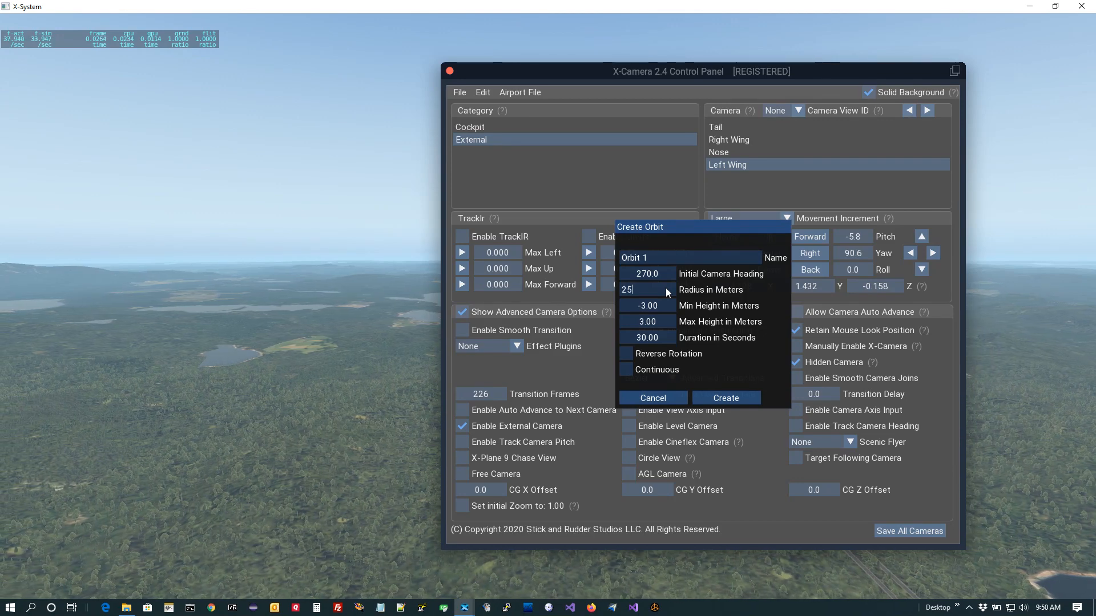
left_click(674, 307)
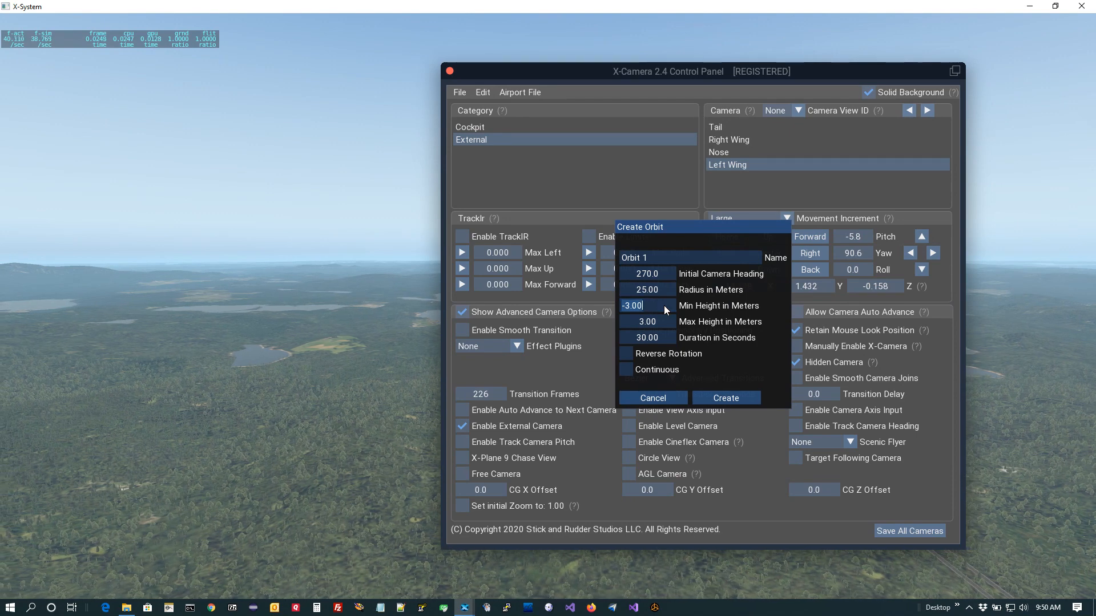
key("BackSpace")
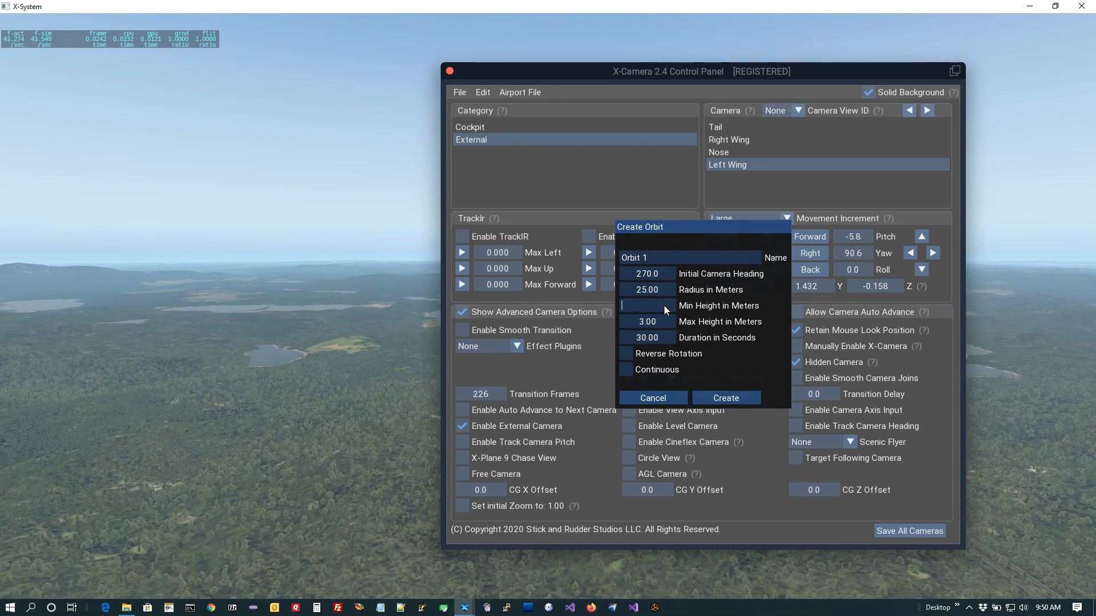
type("-10")
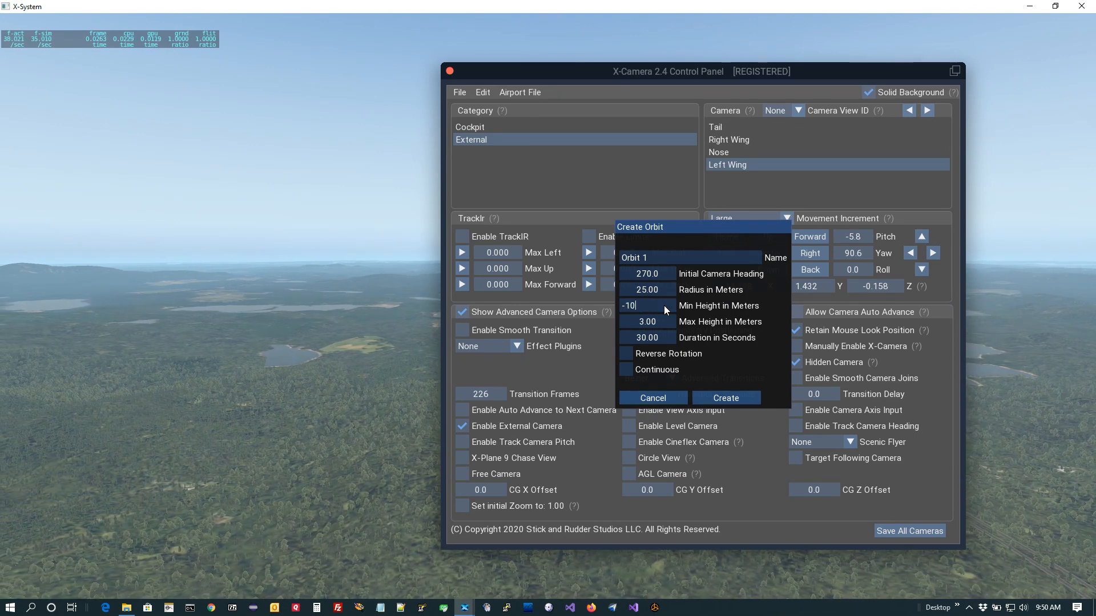
key("Return")
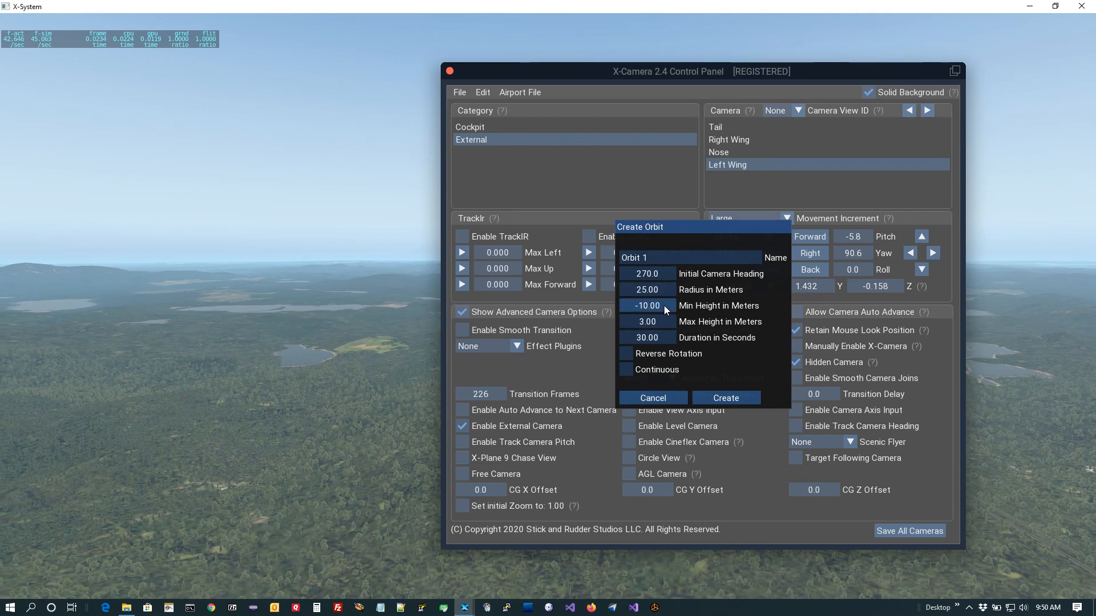
left_click(659, 323)
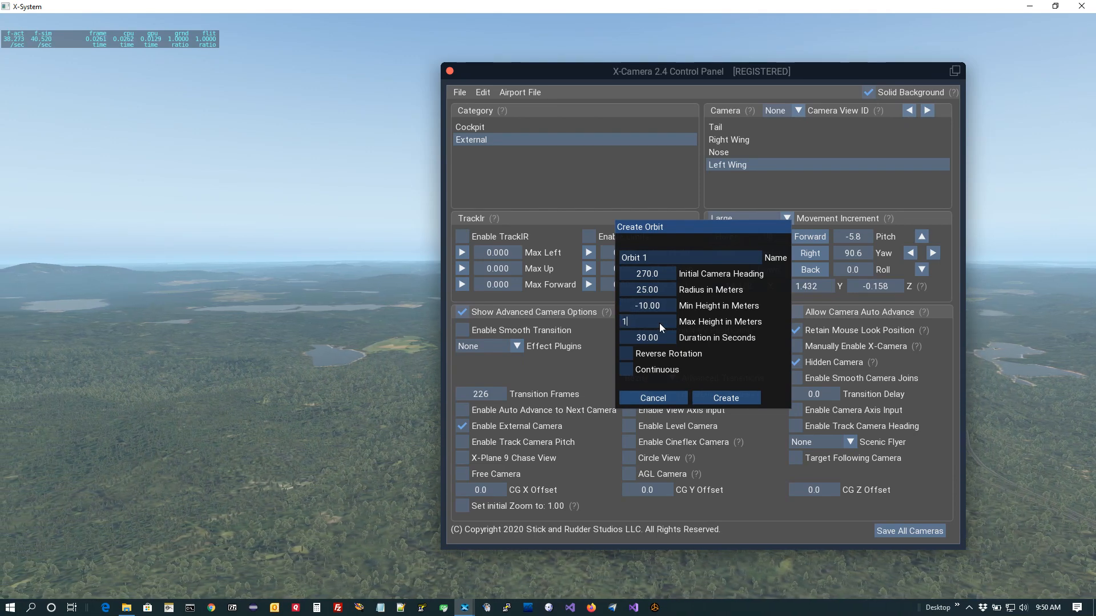
type("10")
key("Return")
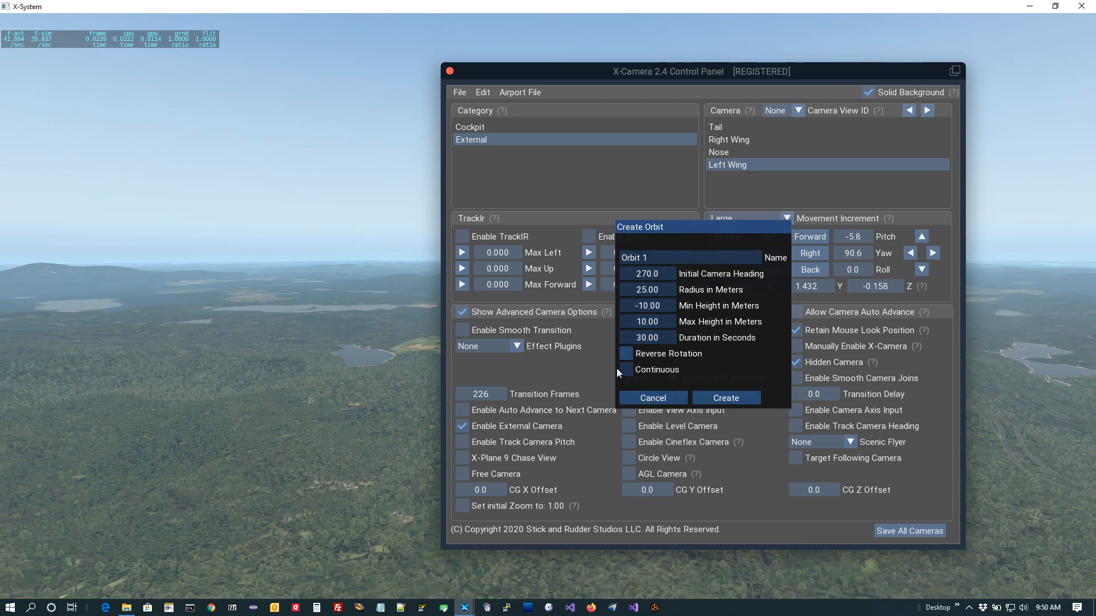
left_click(734, 397)
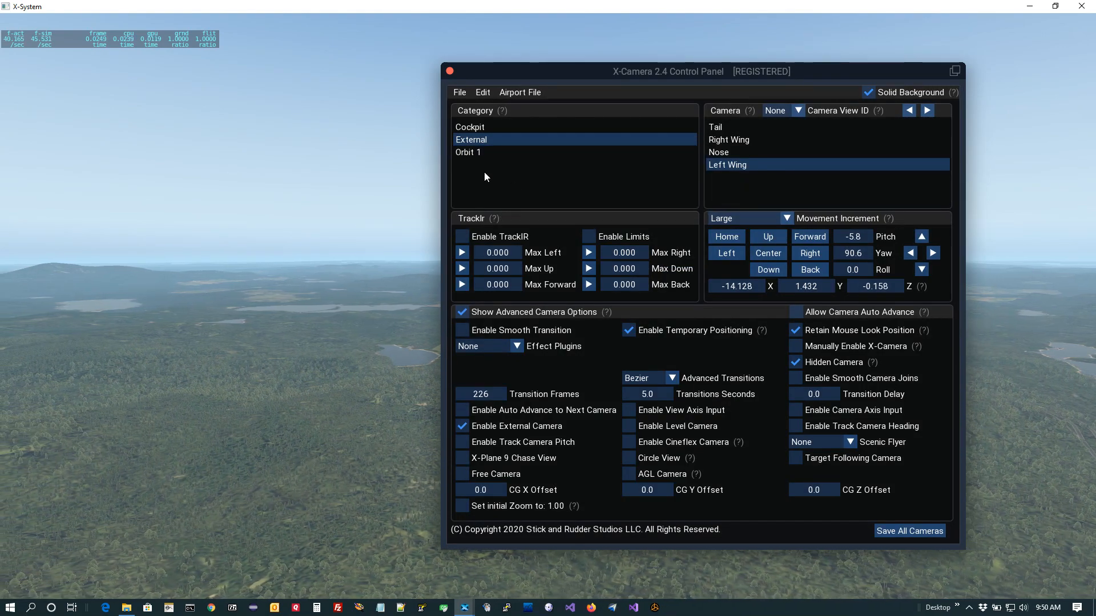
- With Solid Background off and camera auto advance allowed, activate the Orbit 1 category and watch the orbit with the control panel collapsed
left_click(868, 93)
left_click_drag(532, 73, 762, 100)
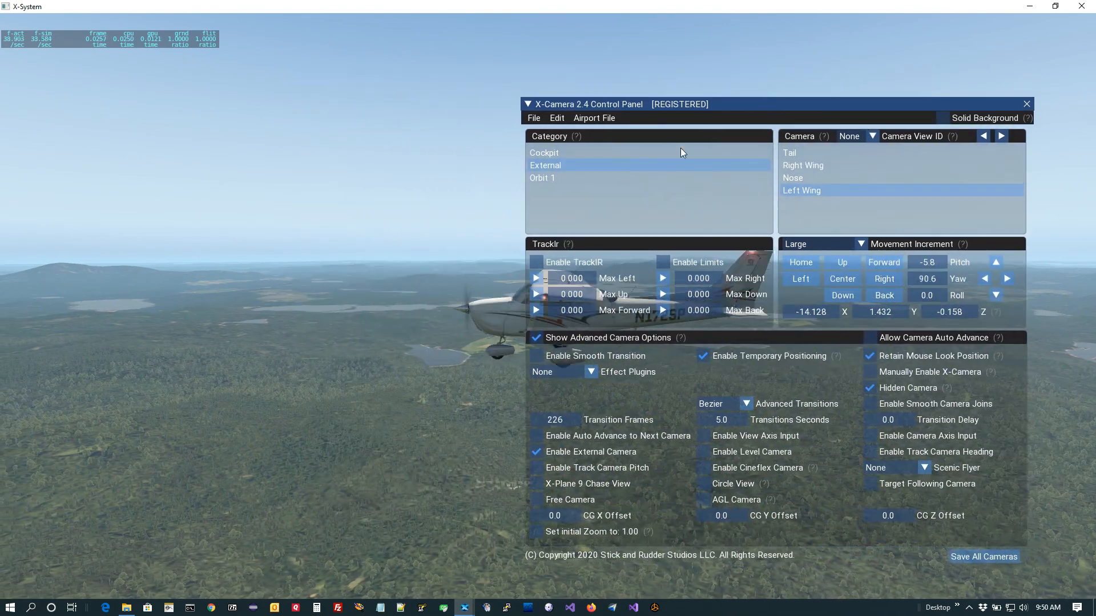
left_click(871, 338)
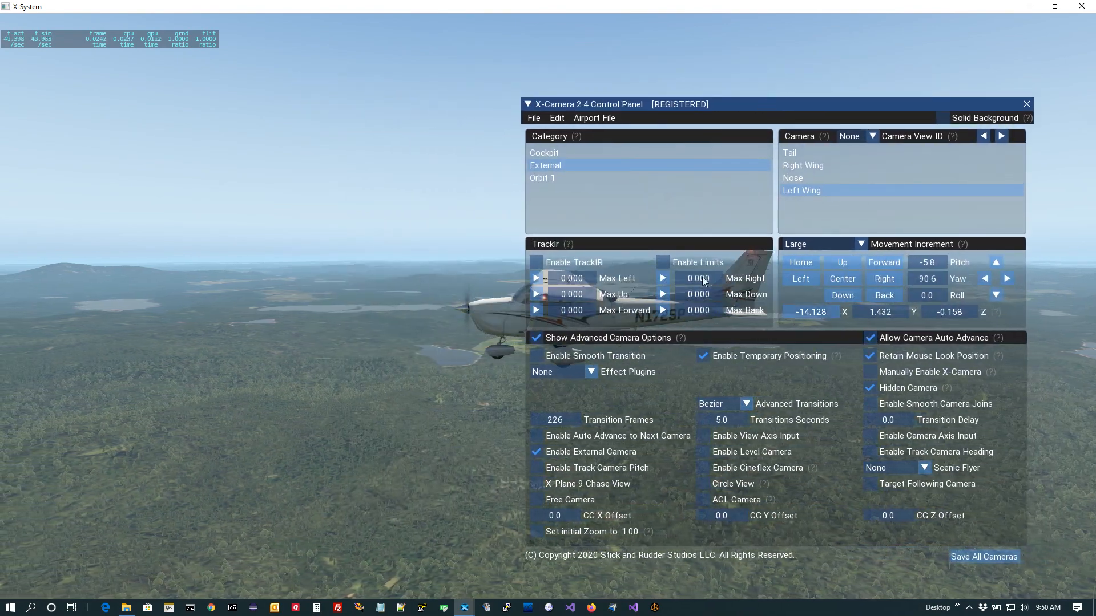
left_click(557, 179)
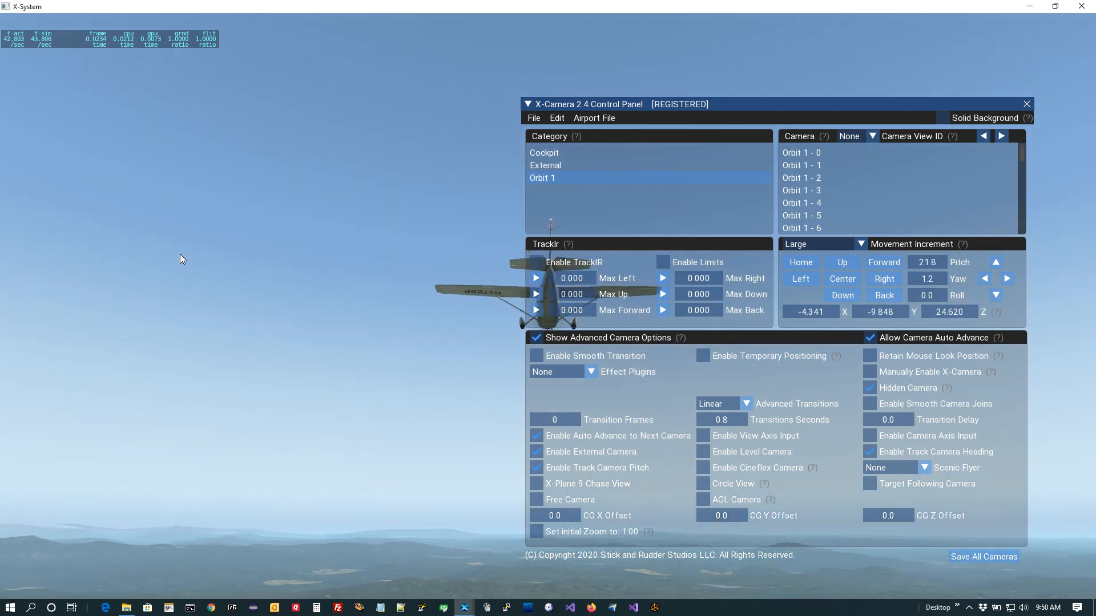
left_click(527, 104)
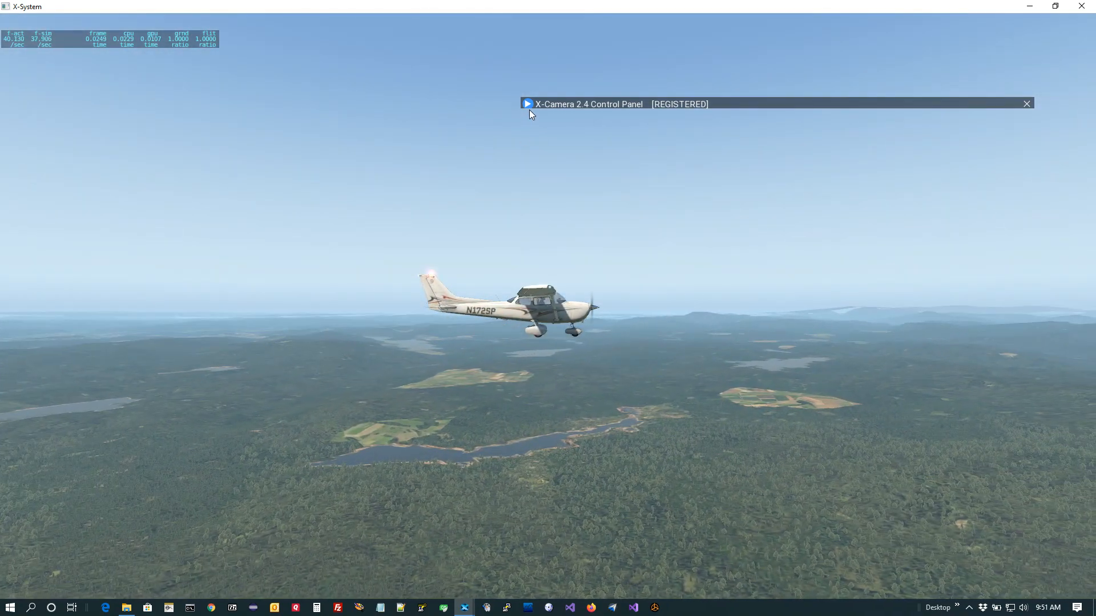
- Expand the control panel and start recreating Orbit 1 with a radius of 10 meters
left_click(523, 105)
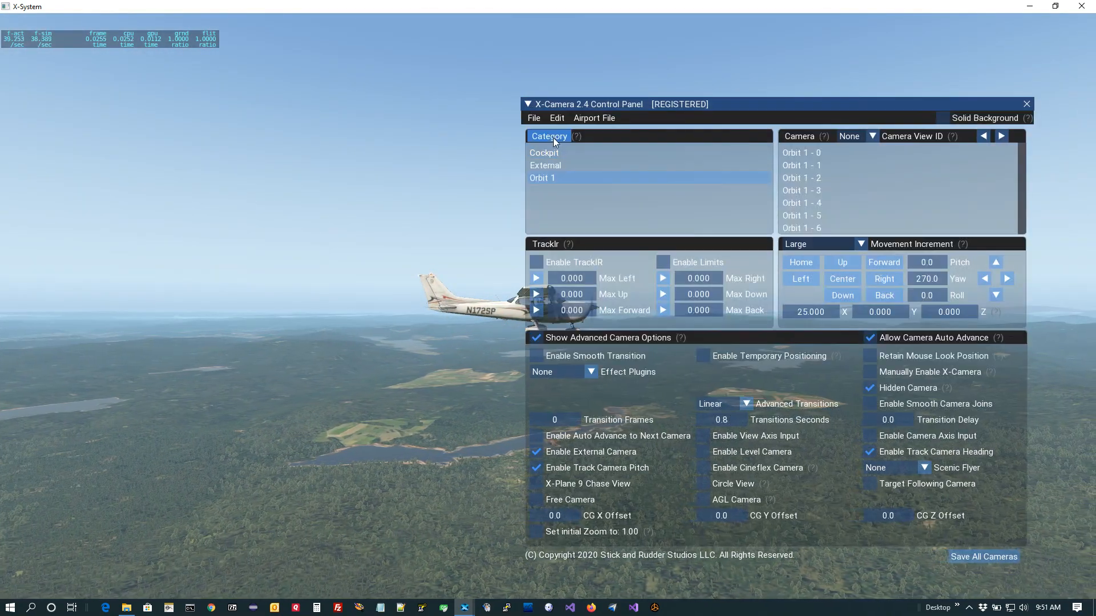
left_click(542, 135)
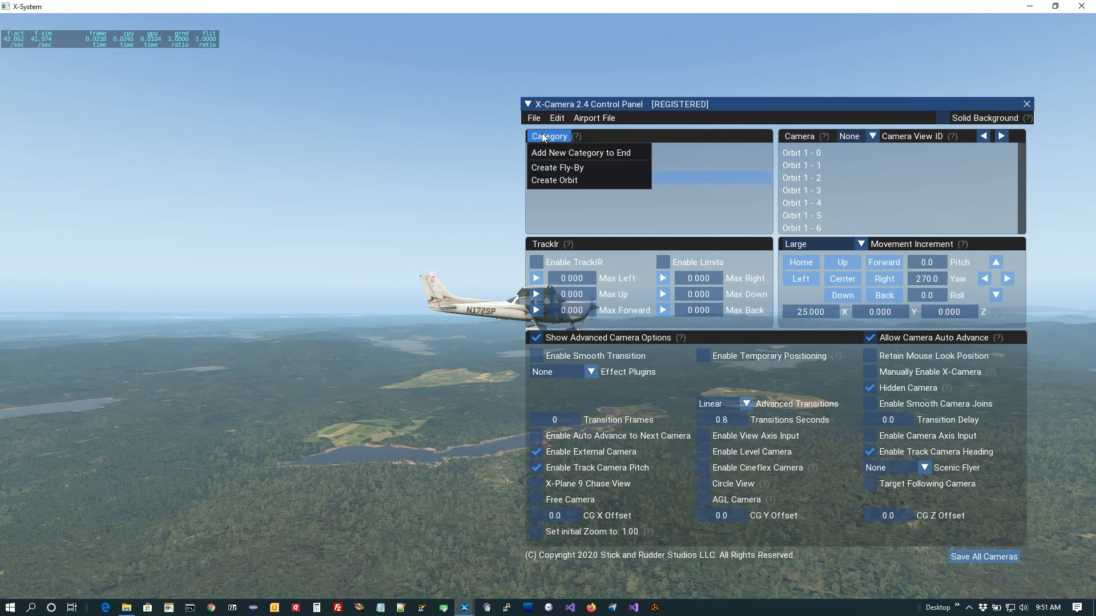
left_click(556, 180)
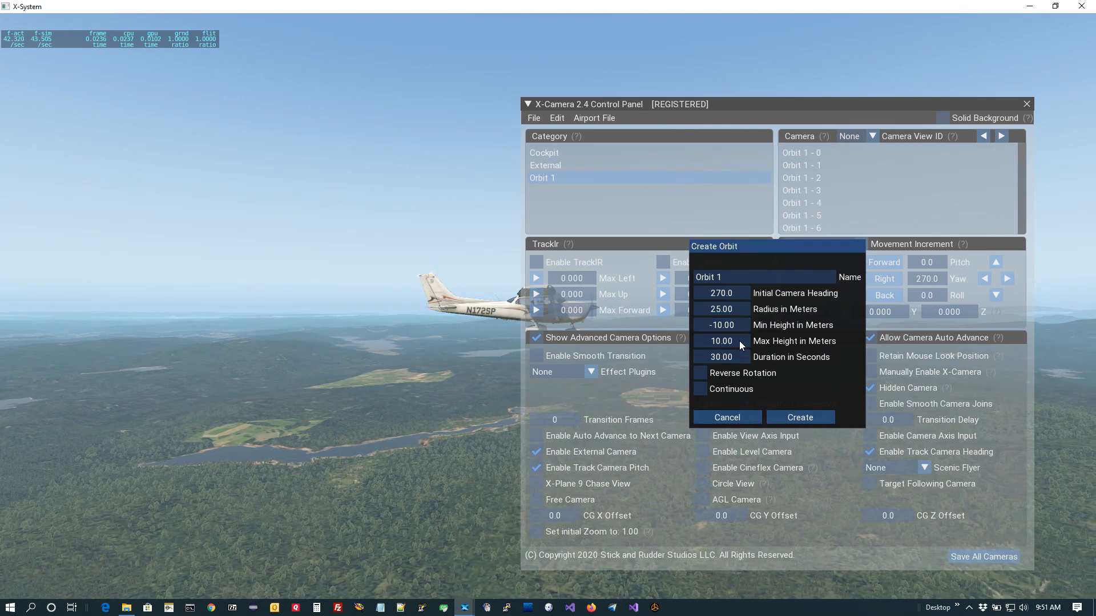
left_click_drag(738, 308, 732, 311)
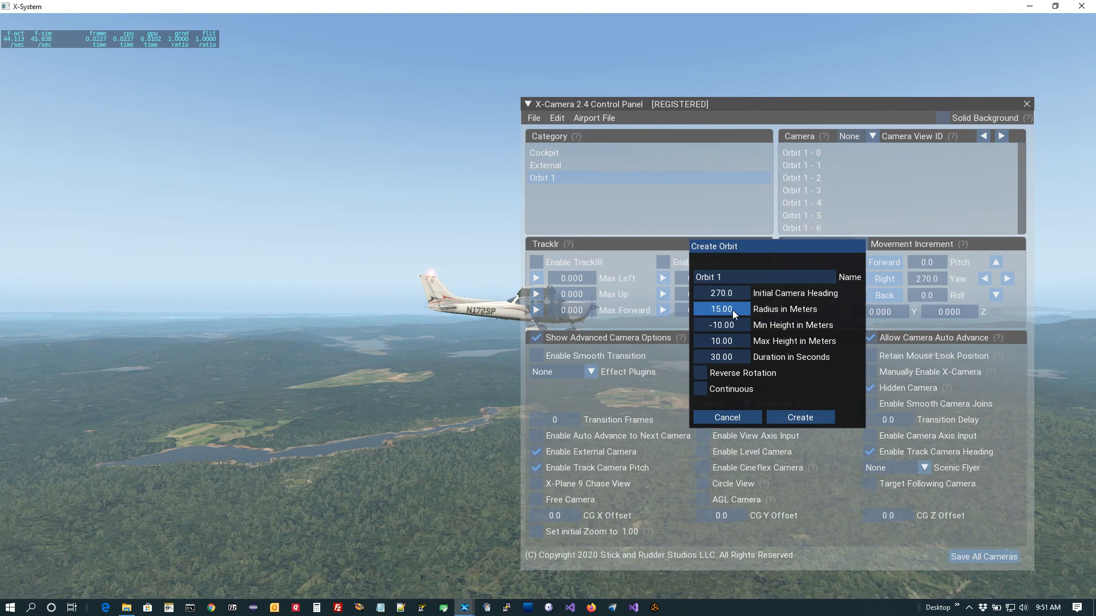
double_click(741, 310)
key("BackSpace")
type("10")
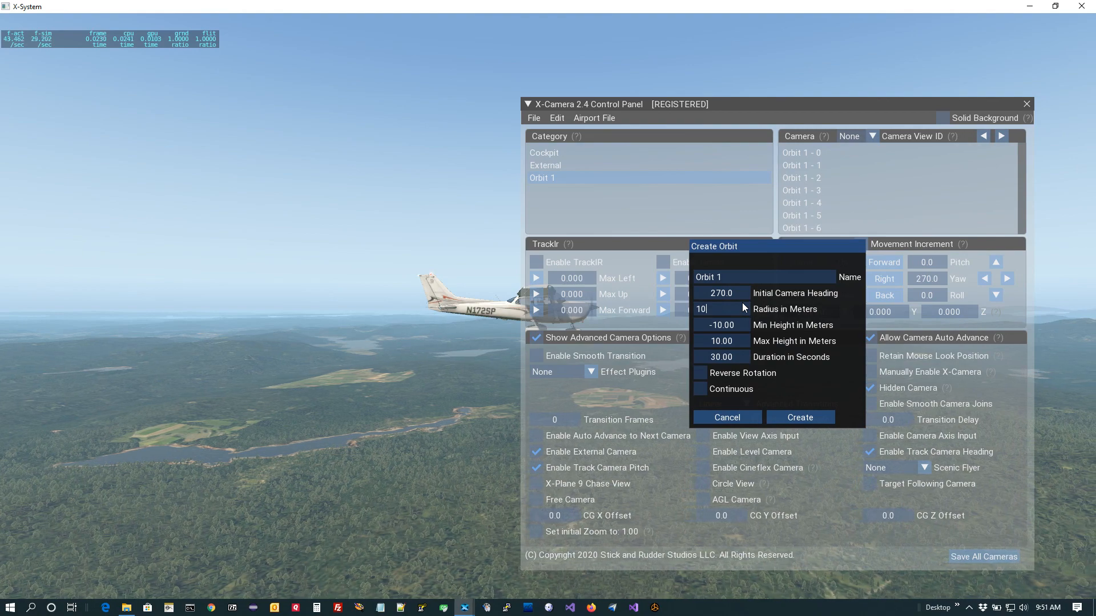
key("Return")
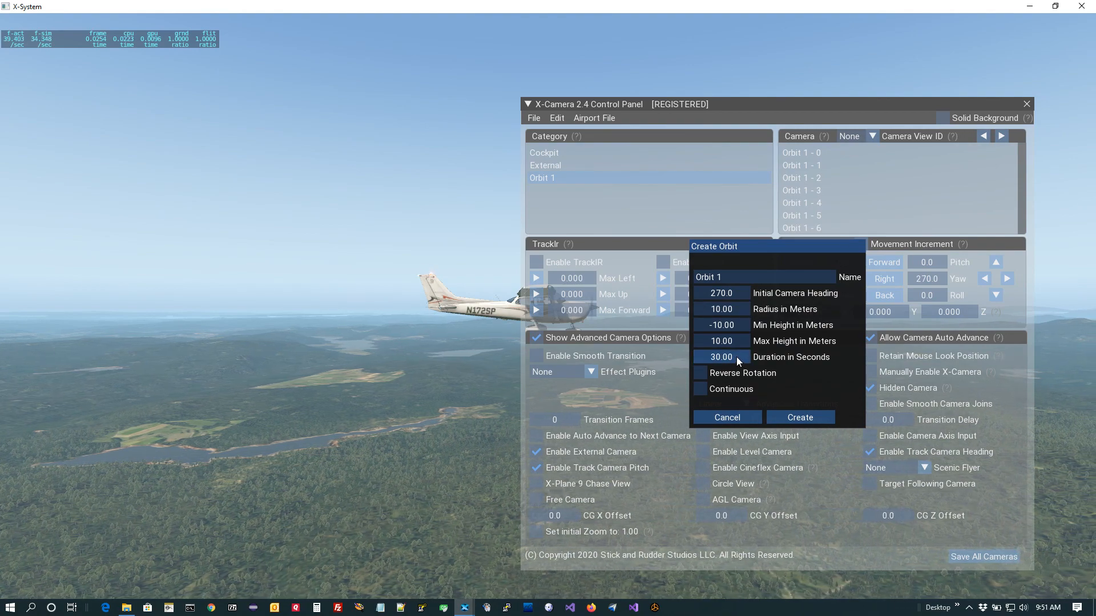
- Set the orbit's duration to 15 seconds, create it, and watch the orbit play with the control panel collapsed
double_click(738, 357)
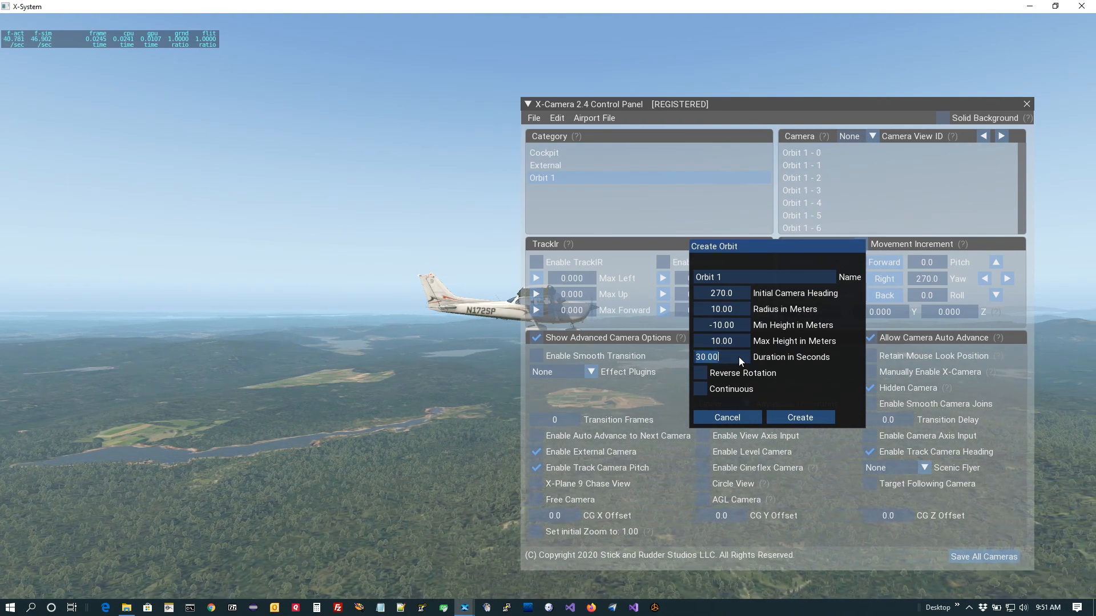
key("BackSpace")
key("BackSpace")
key("BackSpace")
key("BackSpace")
key("BackSpace")
type("15")
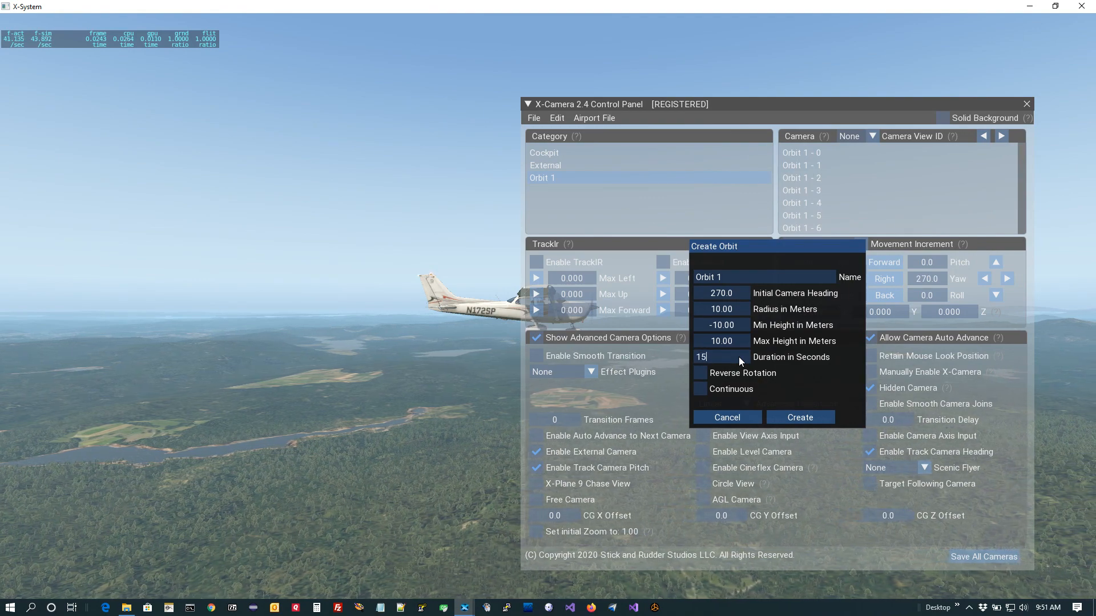
left_click(795, 417)
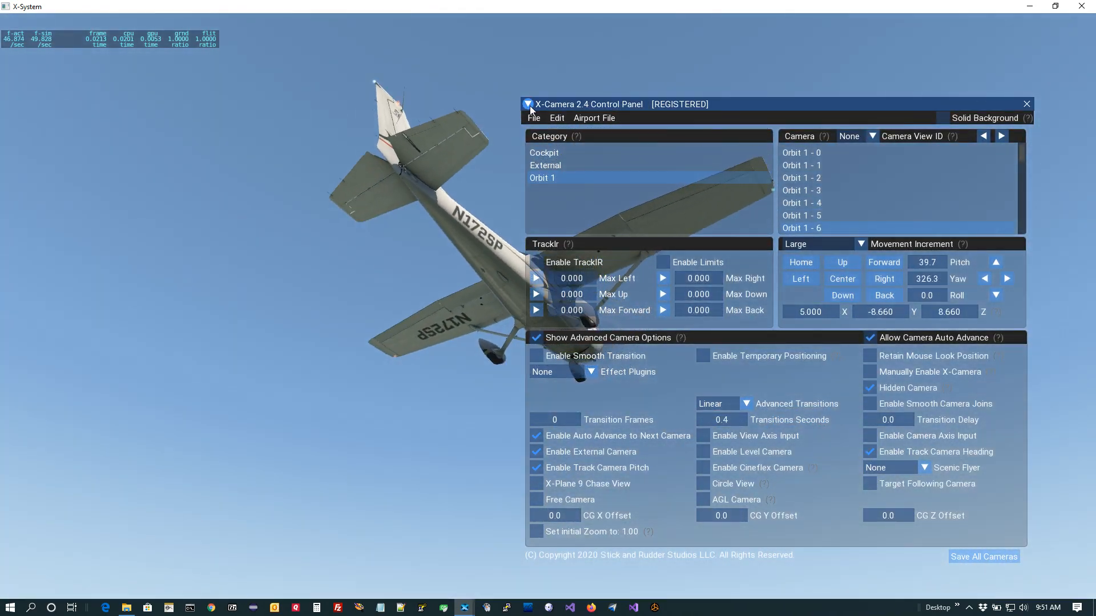
left_click(528, 105)
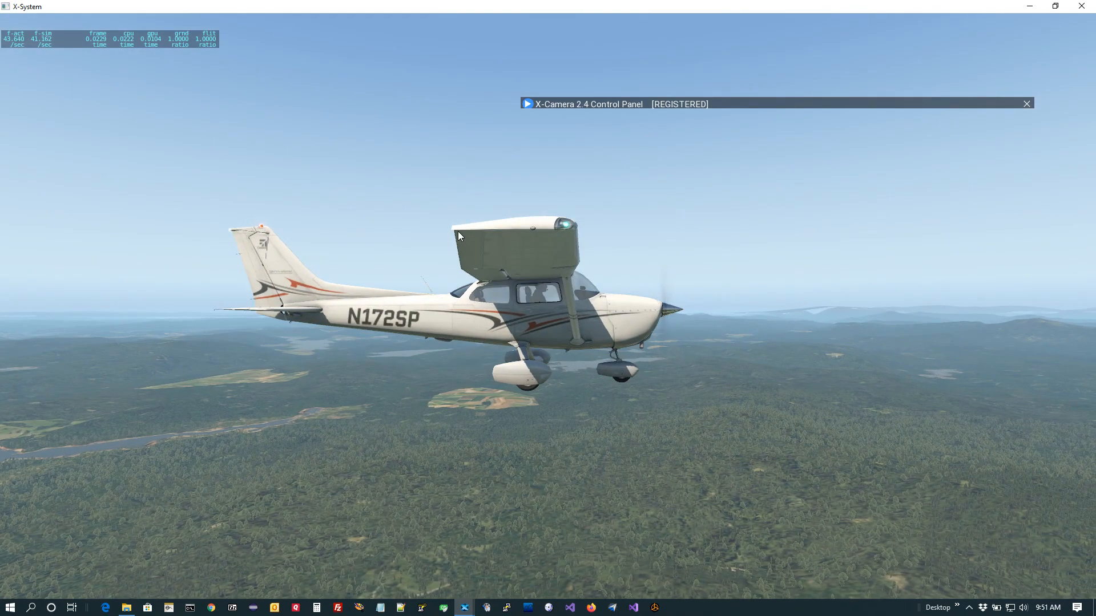
- Disable Allow Camera Auto Advance and view the Orbit 1 - 1 through Orbit 1 - 4 cameras one by one
left_click(524, 103)
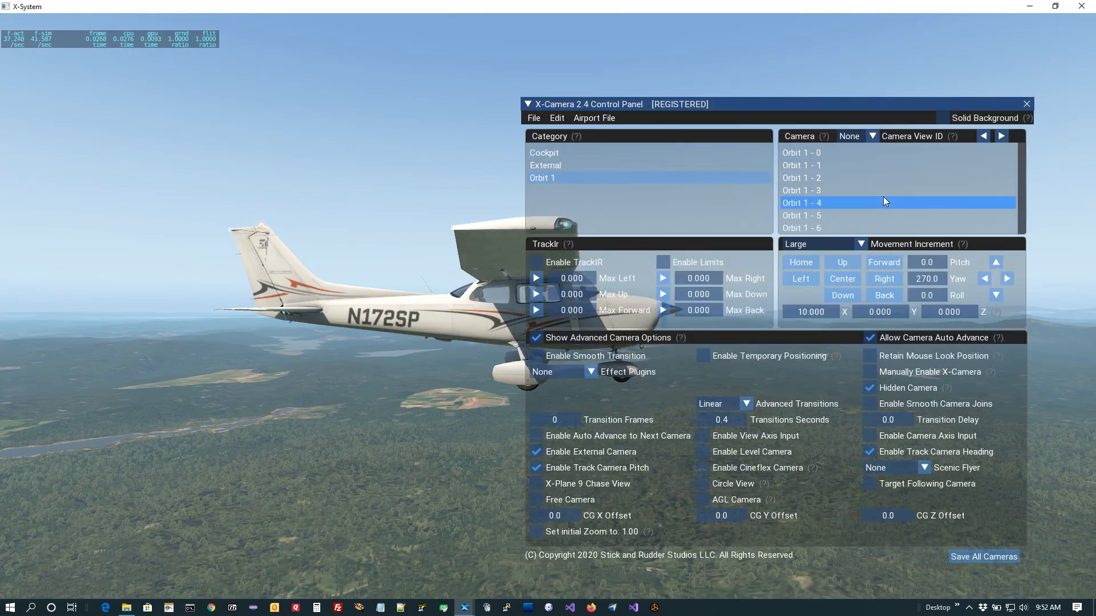
left_click(871, 339)
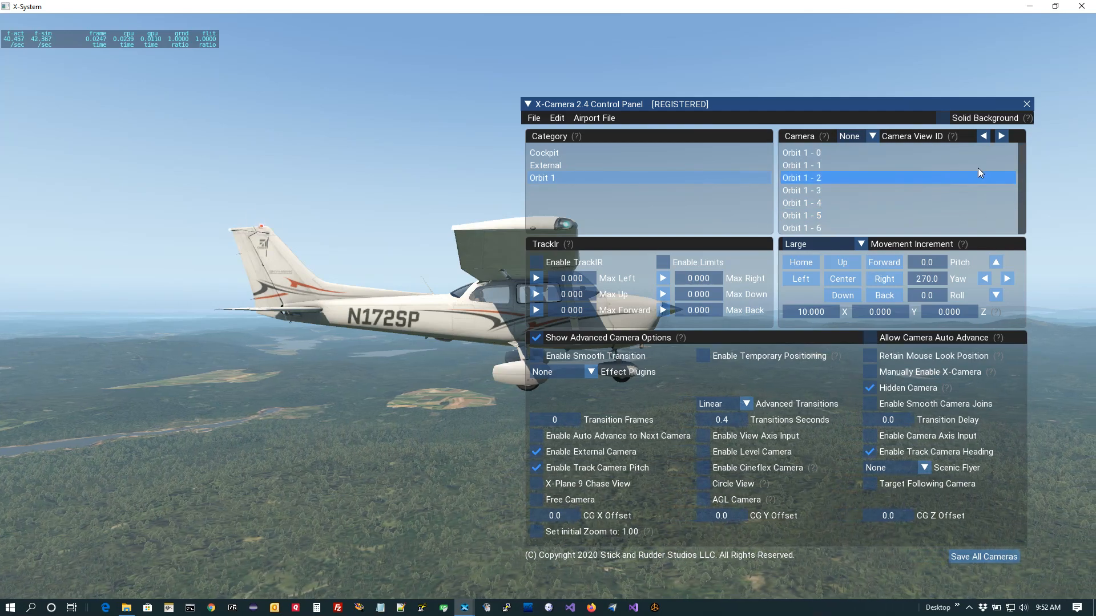
left_click(823, 164)
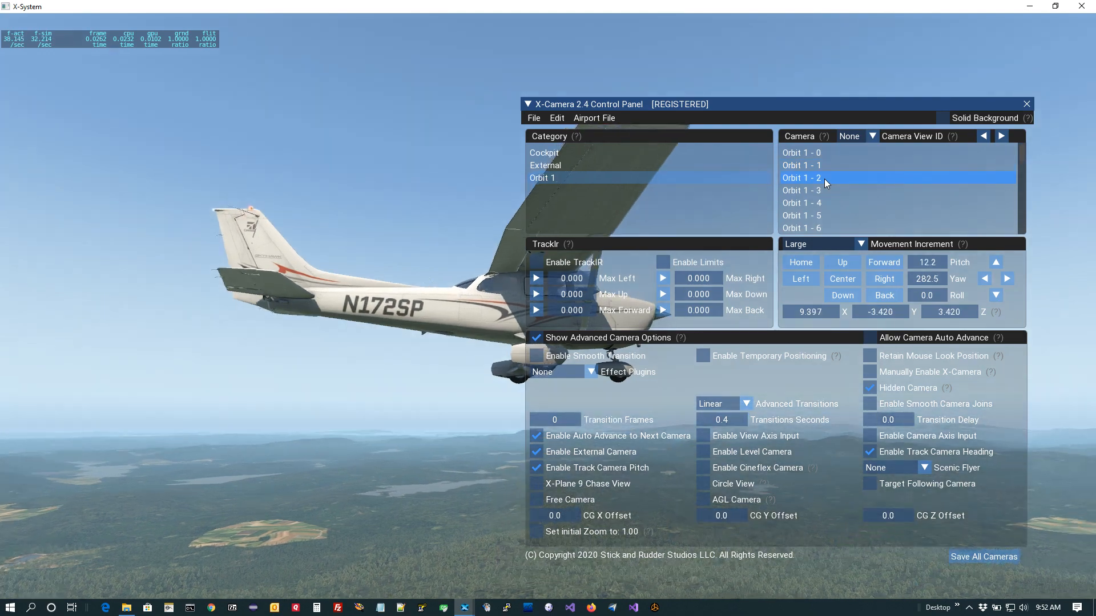
left_click(824, 179)
left_click(823, 190)
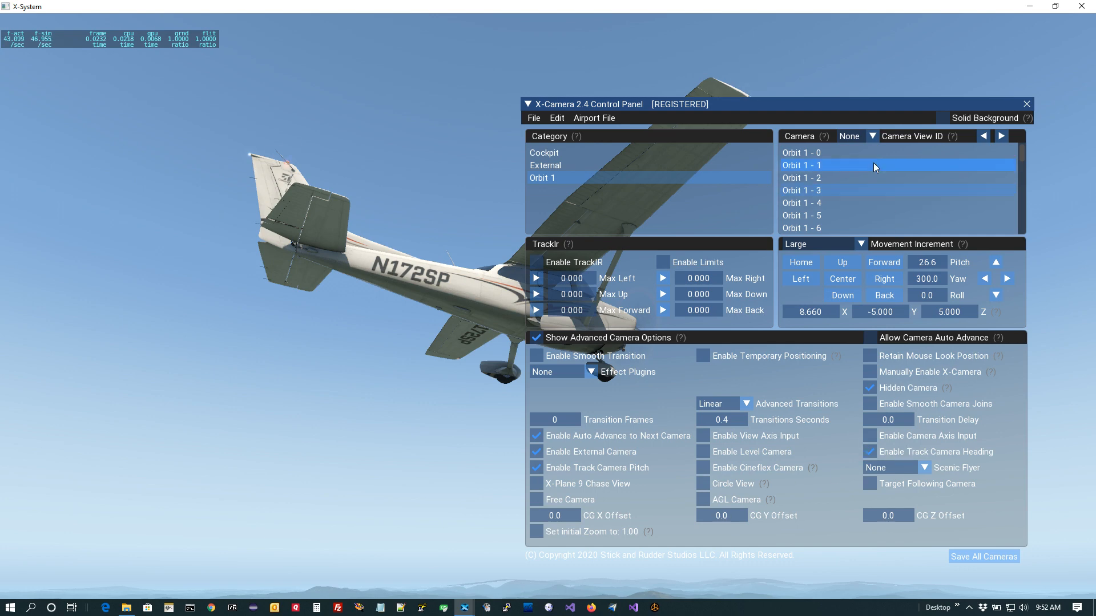
left_click(824, 201)
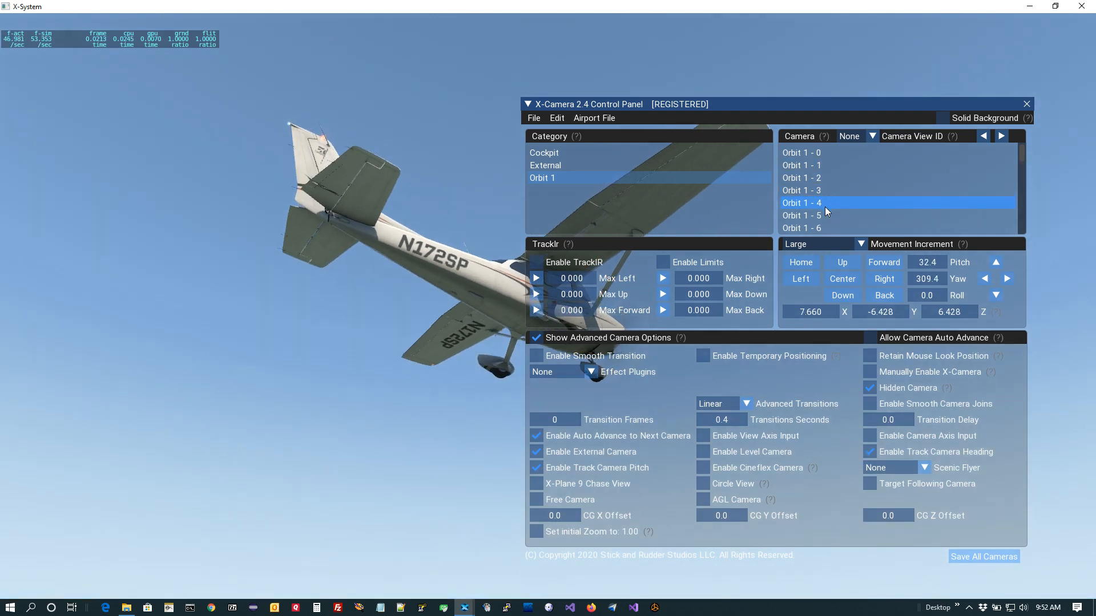
- View the Orbit 1 - 5 and Orbit 1 - 6 cameras, followed by several near the sequence's end, working back to Orbit 1 - 31
left_click(824, 215)
left_click(823, 228)
scroll(841, 210, "down", 3)
scroll(842, 210, "down", 5)
left_click(822, 207)
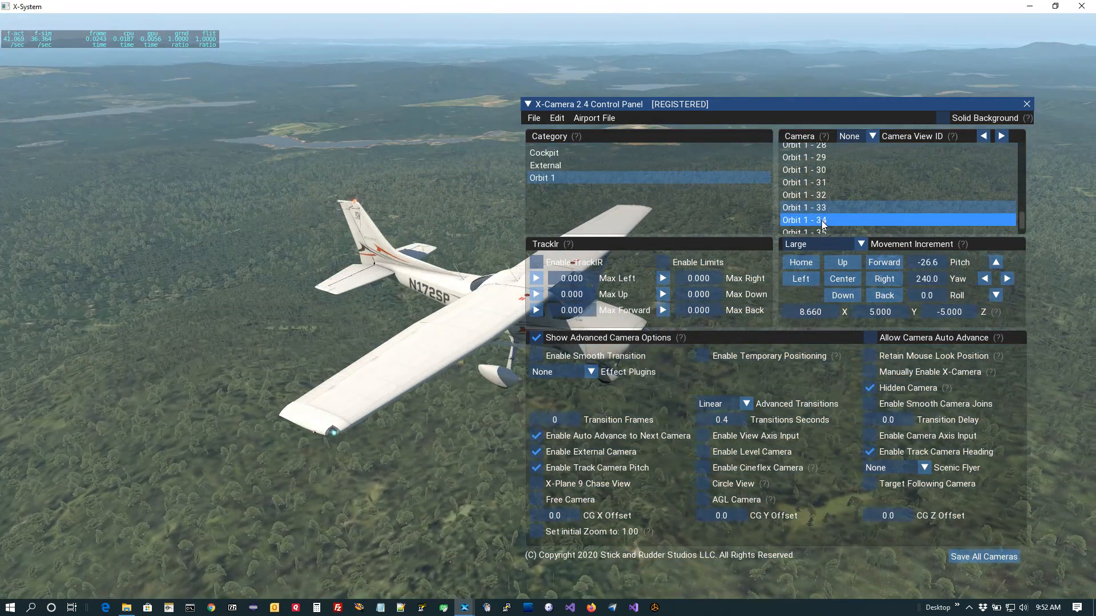
left_click(824, 221)
scroll(806, 220, "down", 1)
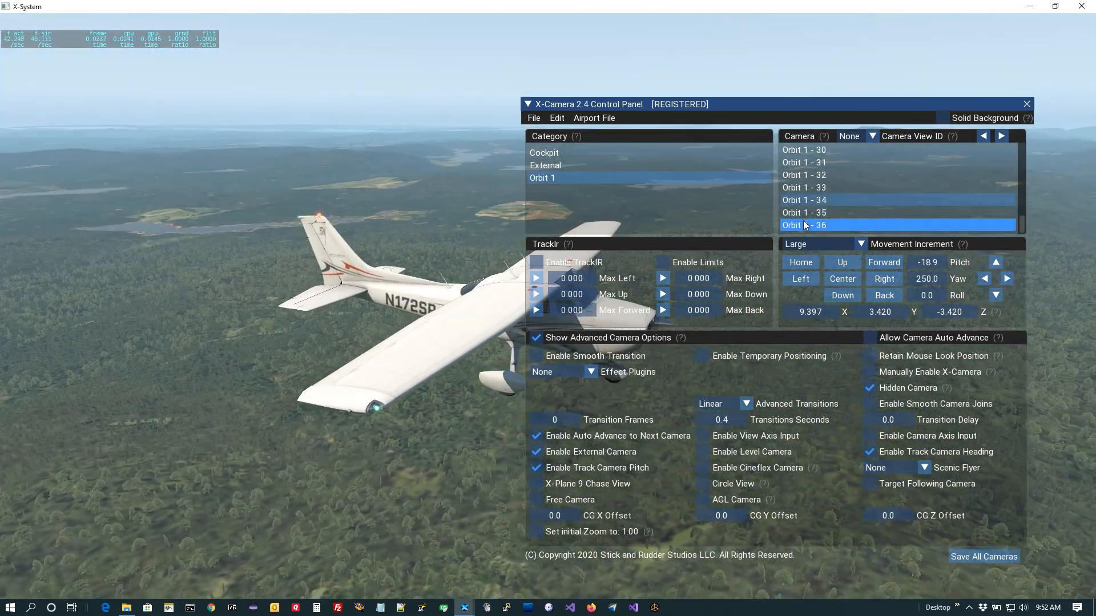
left_click(807, 188)
left_click(807, 178)
left_click(807, 164)
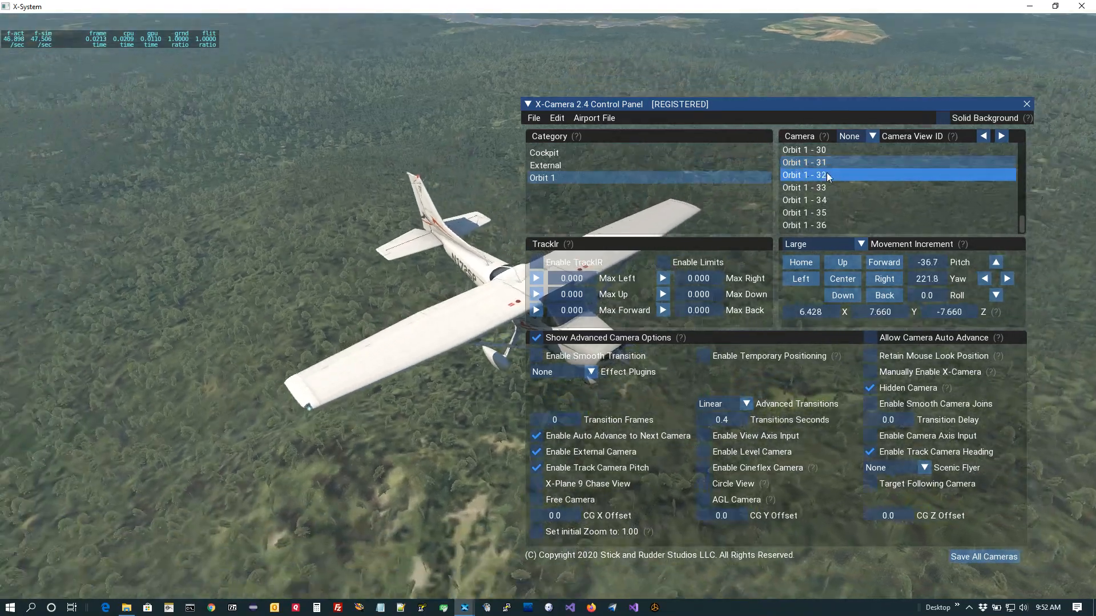
- View the Orbit 1 cameras one by one from Orbit 1 - 0 and return to Orbit 1 - 0
scroll(827, 177, "up", 8)
left_click(810, 152)
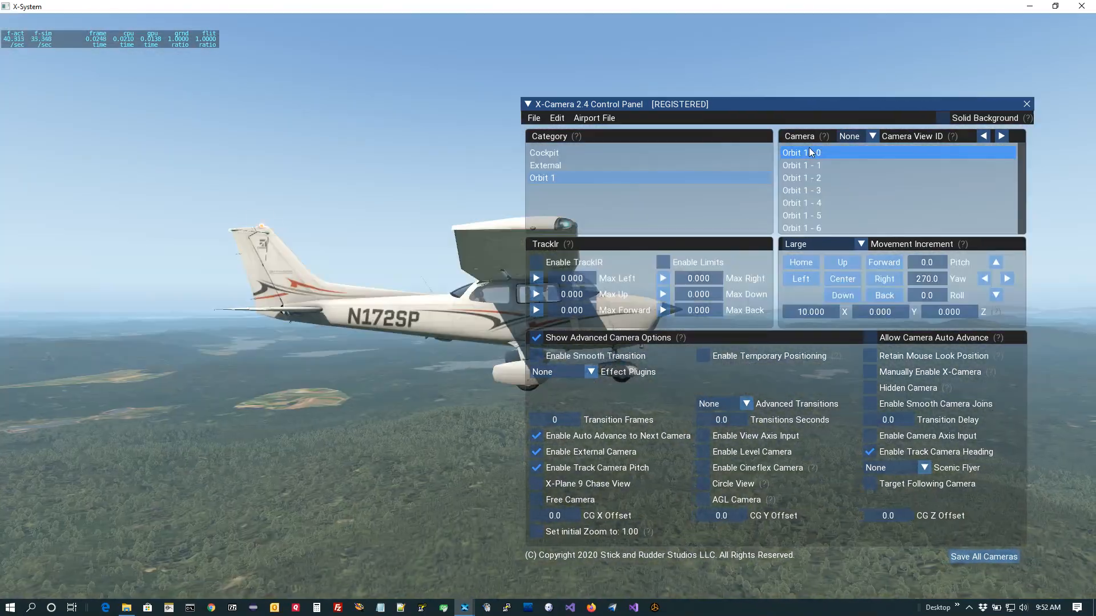
left_click(810, 165)
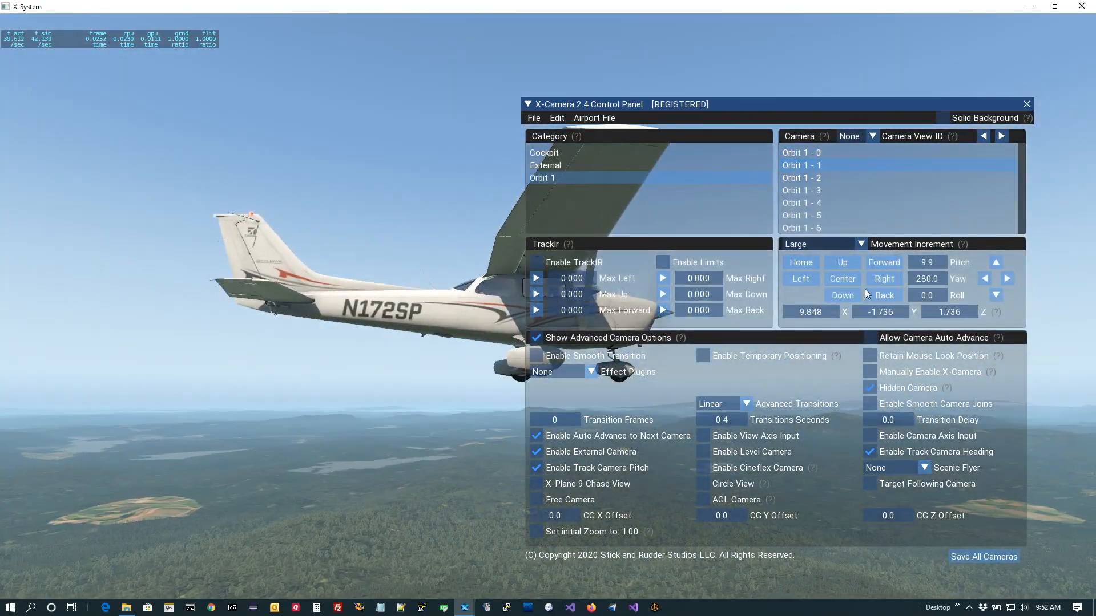
left_click(815, 179)
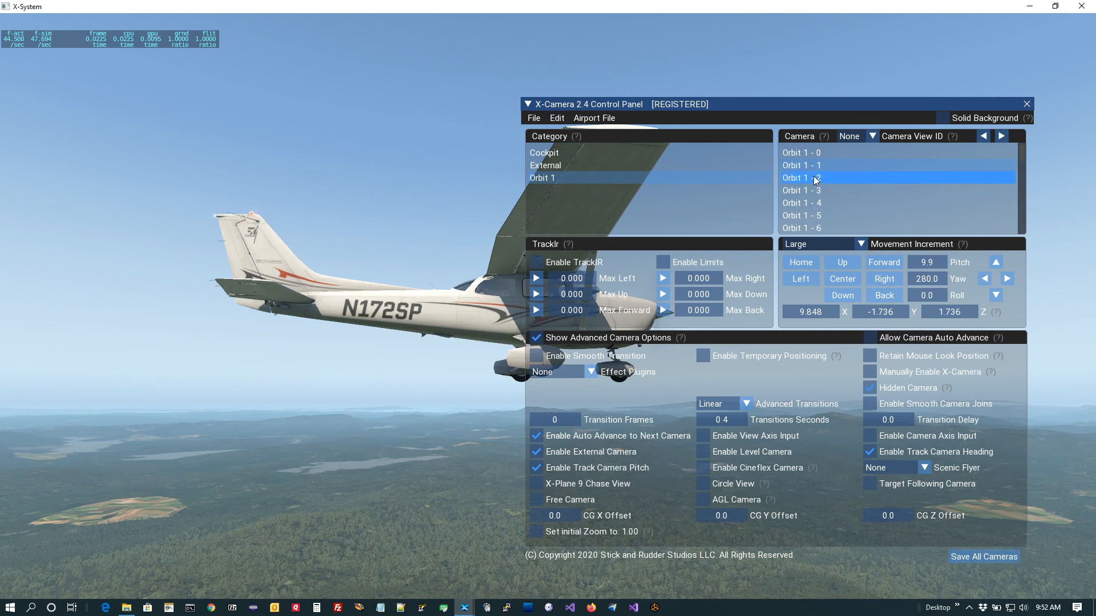
left_click(814, 178)
left_click(813, 192)
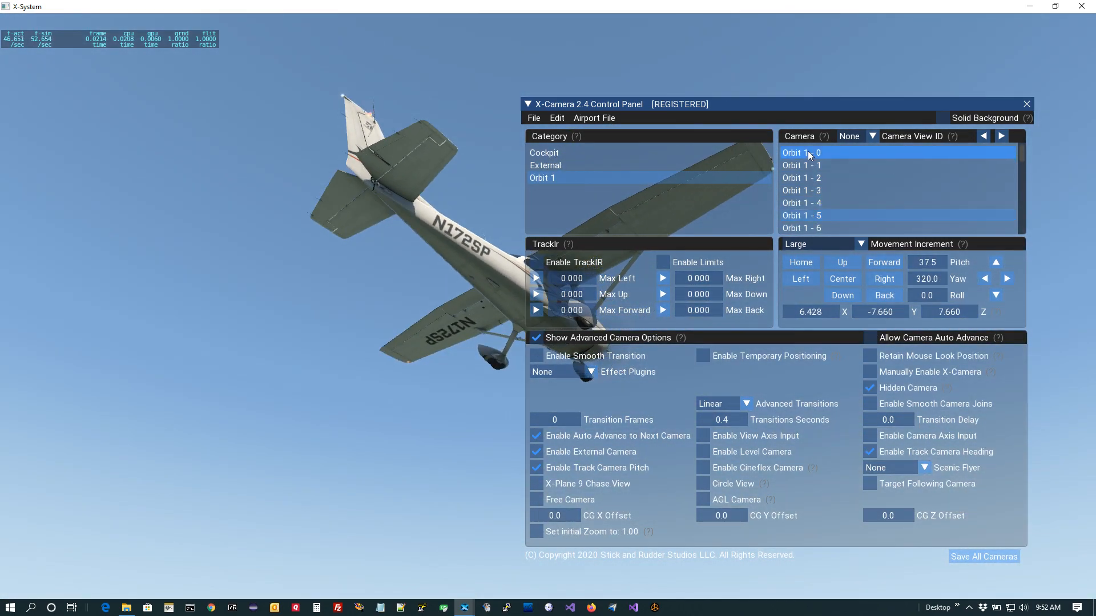
left_click(791, 154)
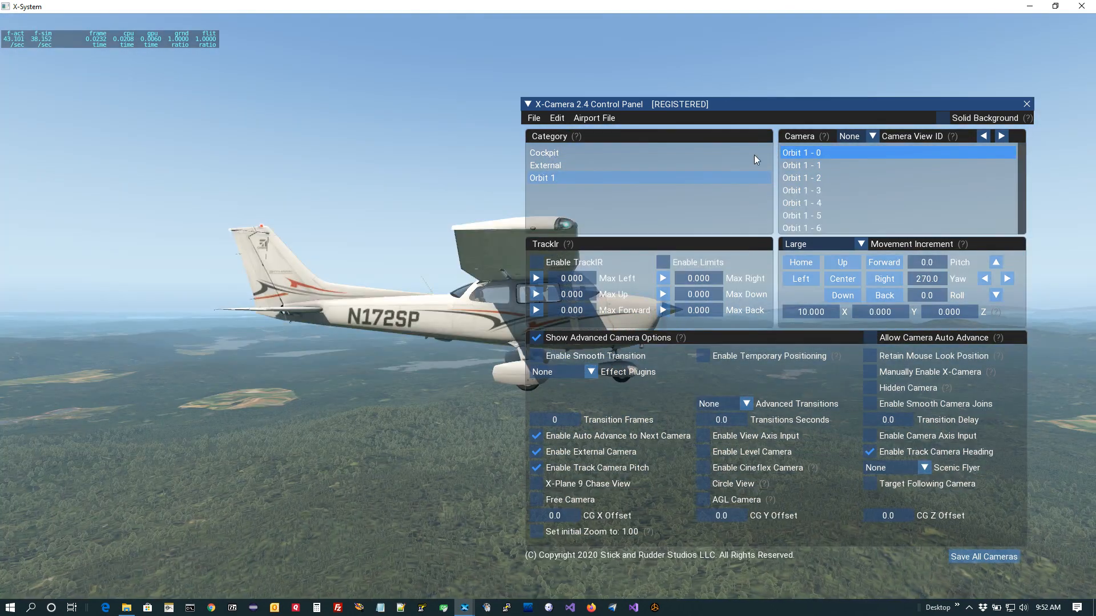
- Collapse the control panel and use the mini-control panel to switch to External and back to Orbit 1
left_click(528, 104)
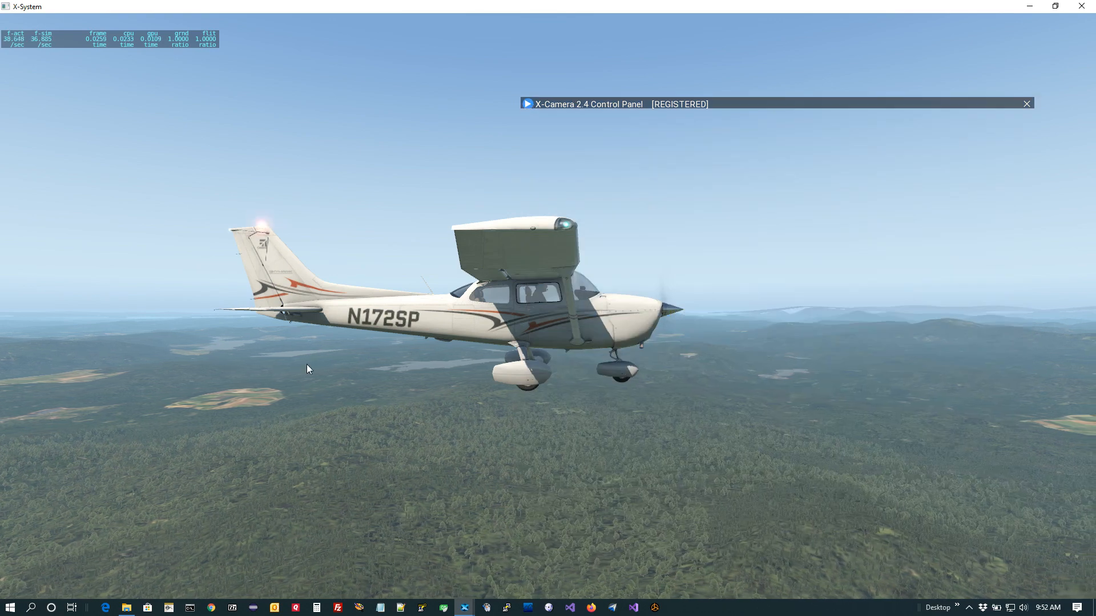
mouse_move(186, 598)
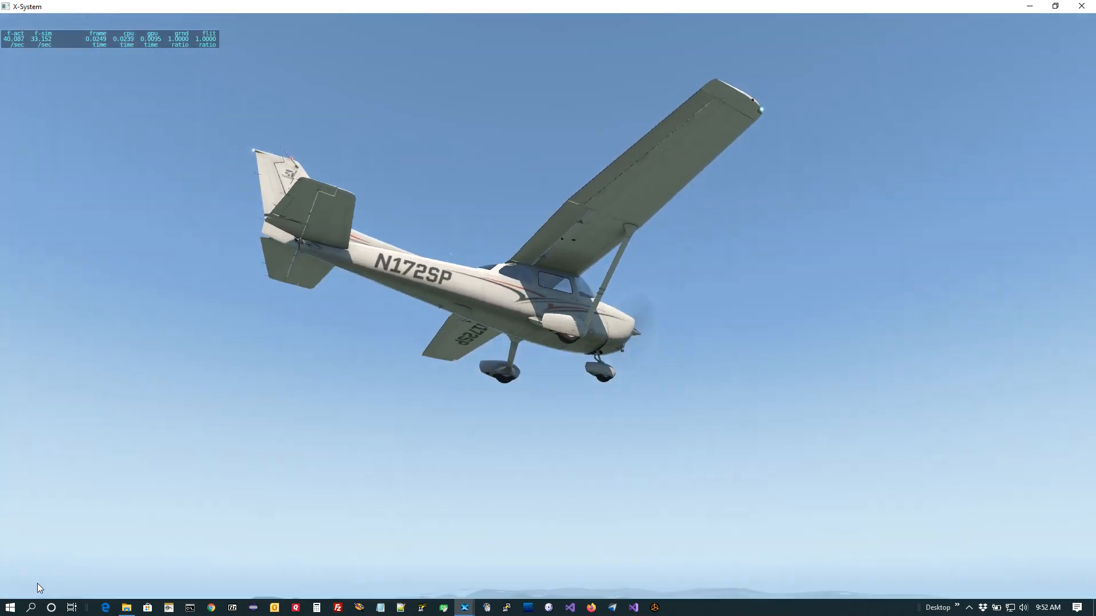
mouse_move(36, 583)
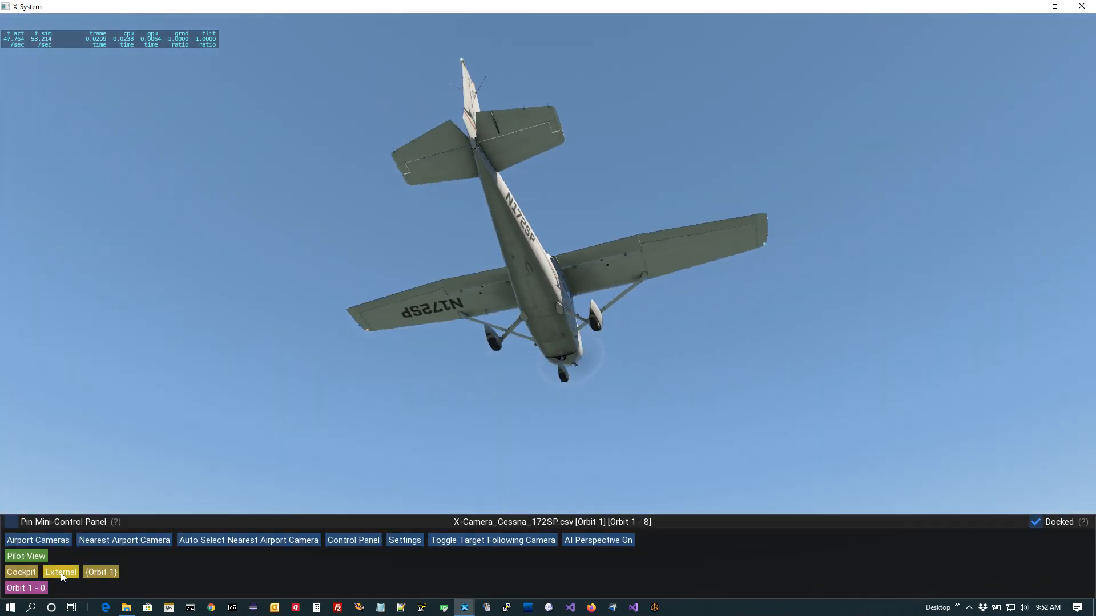
left_click(61, 573)
left_click(101, 570)
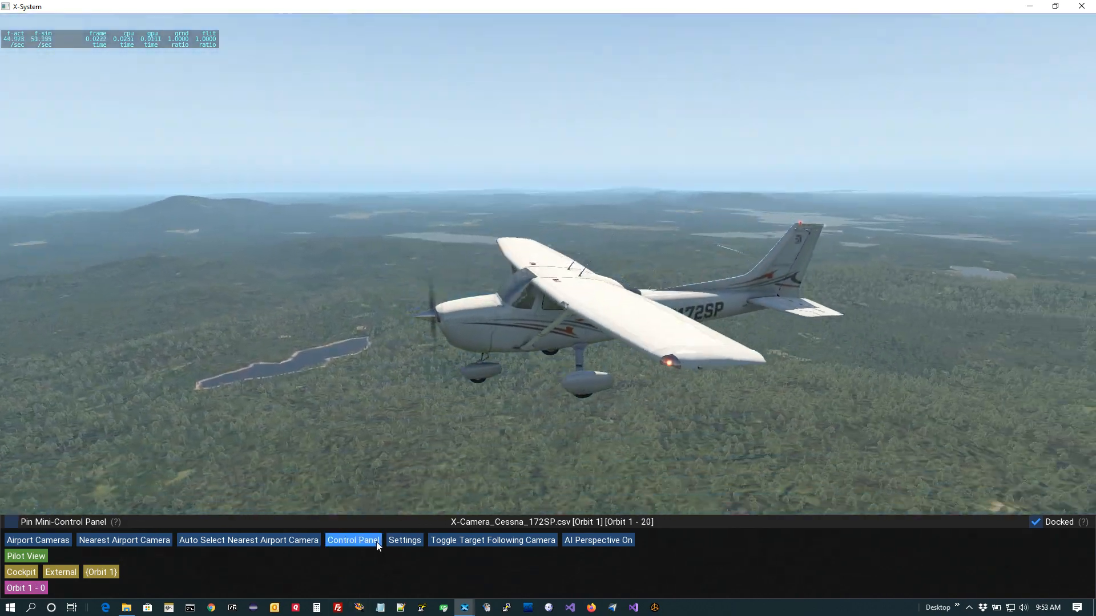
- Reopen the full control panel, allow camera auto advance, play the orbit from Orbit 1 - 0, and disable auto advance again
left_click(375, 542)
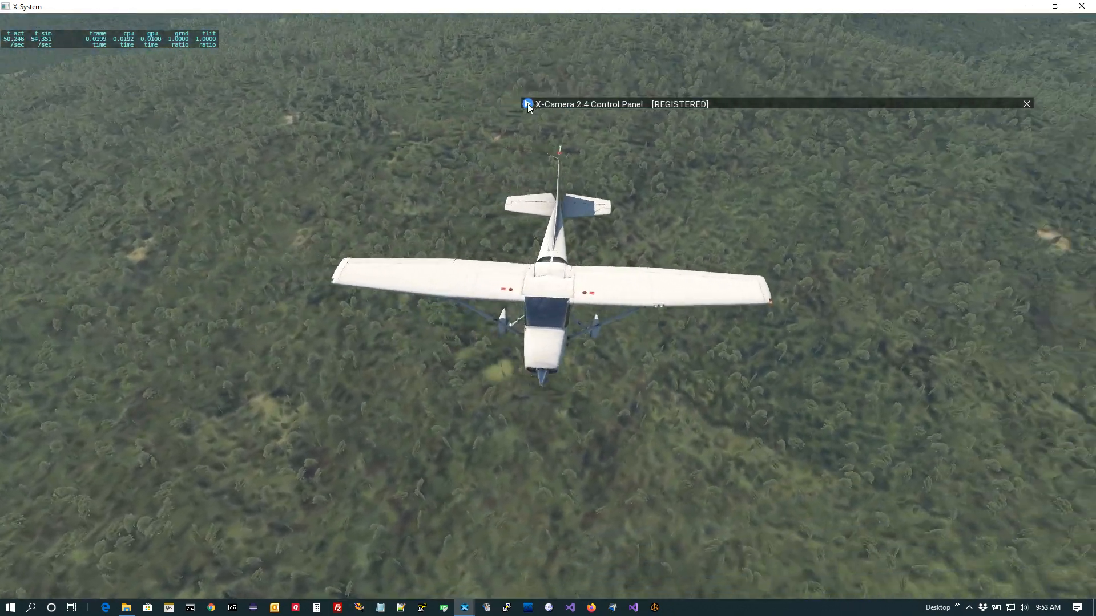
left_click(536, 105)
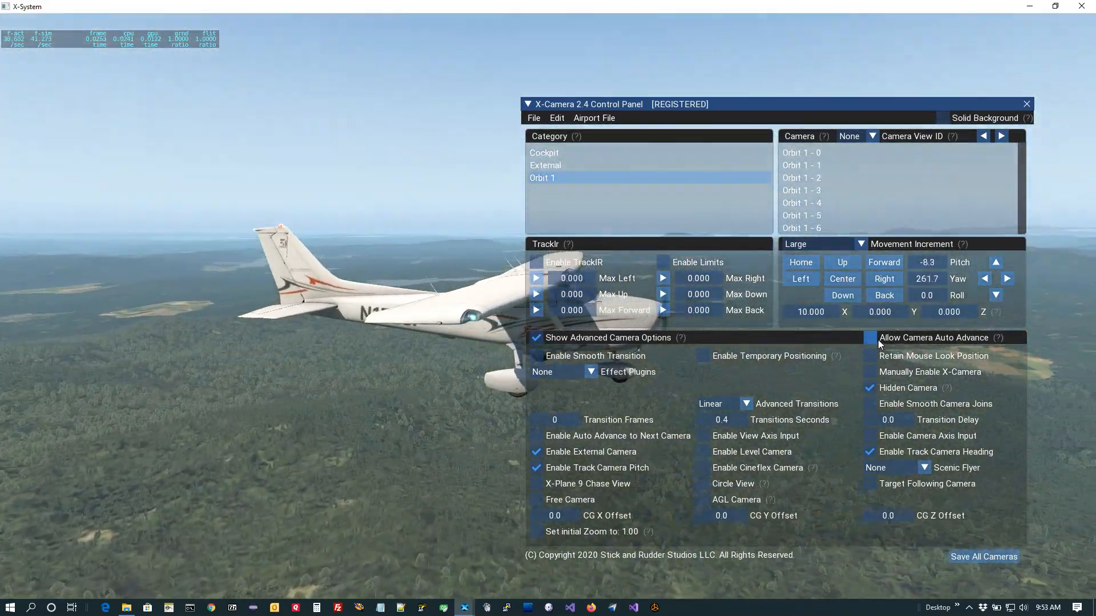
left_click(877, 340)
left_click(823, 152)
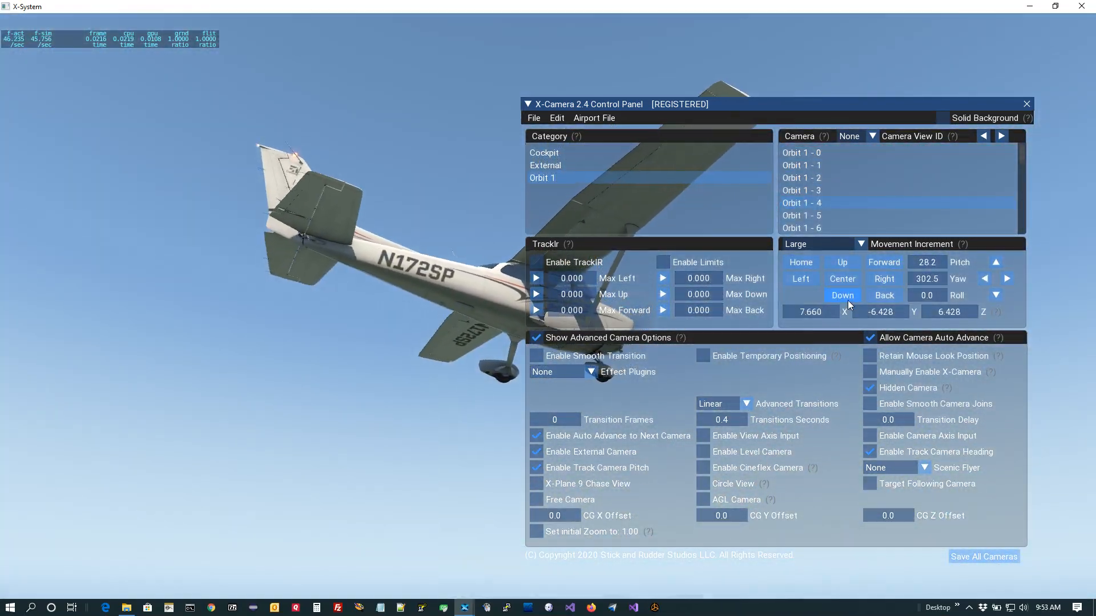
left_click(869, 337)
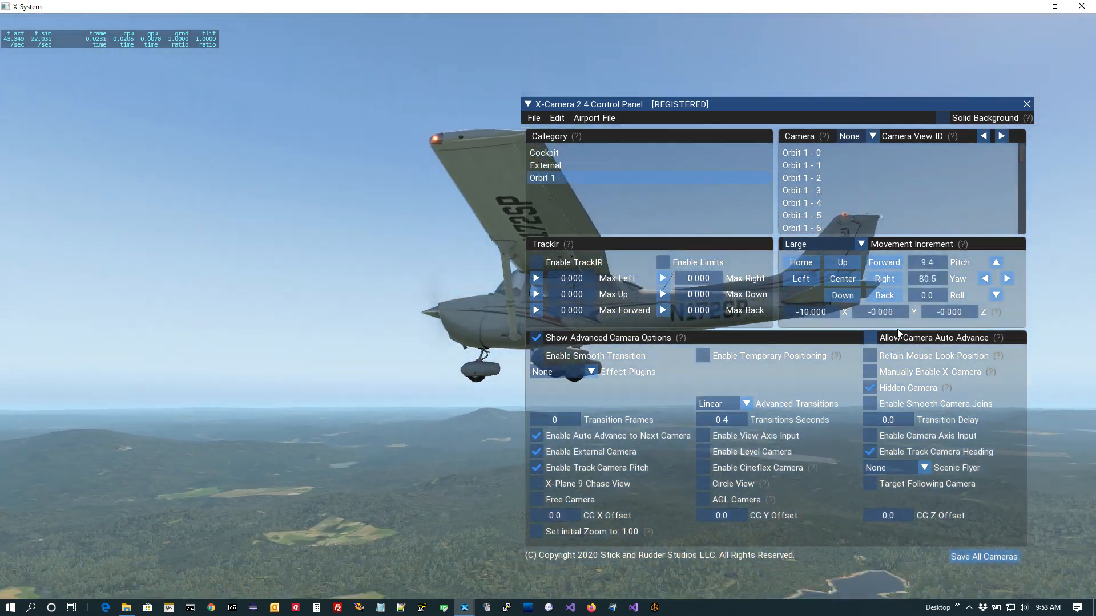
- Assign Camera View ID 10 to Orbit 1 - 0 and save all cameras
left_click(821, 149)
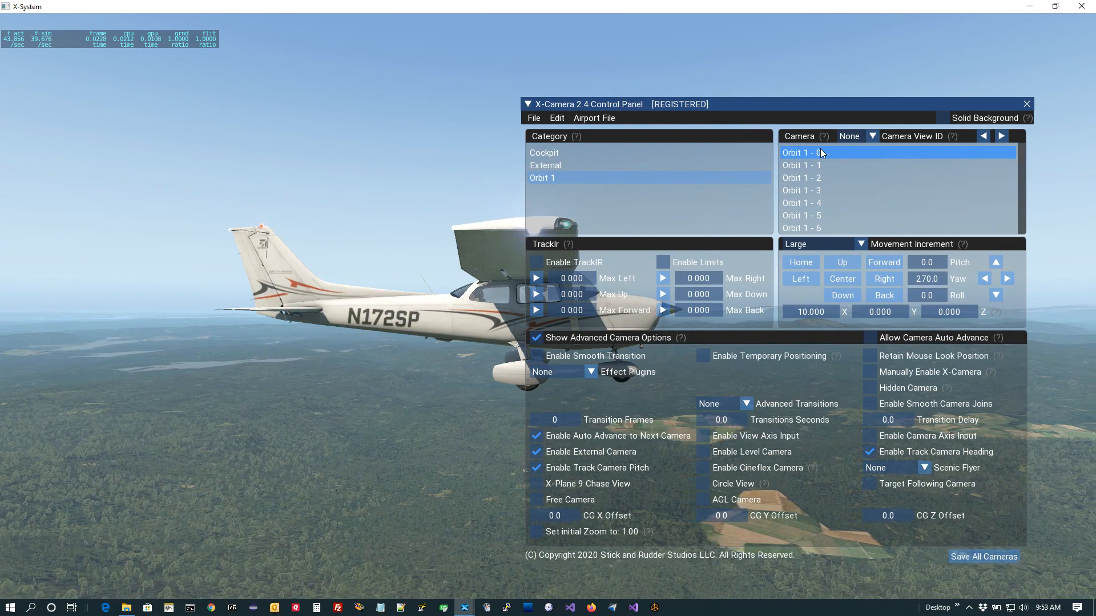
left_click(872, 136)
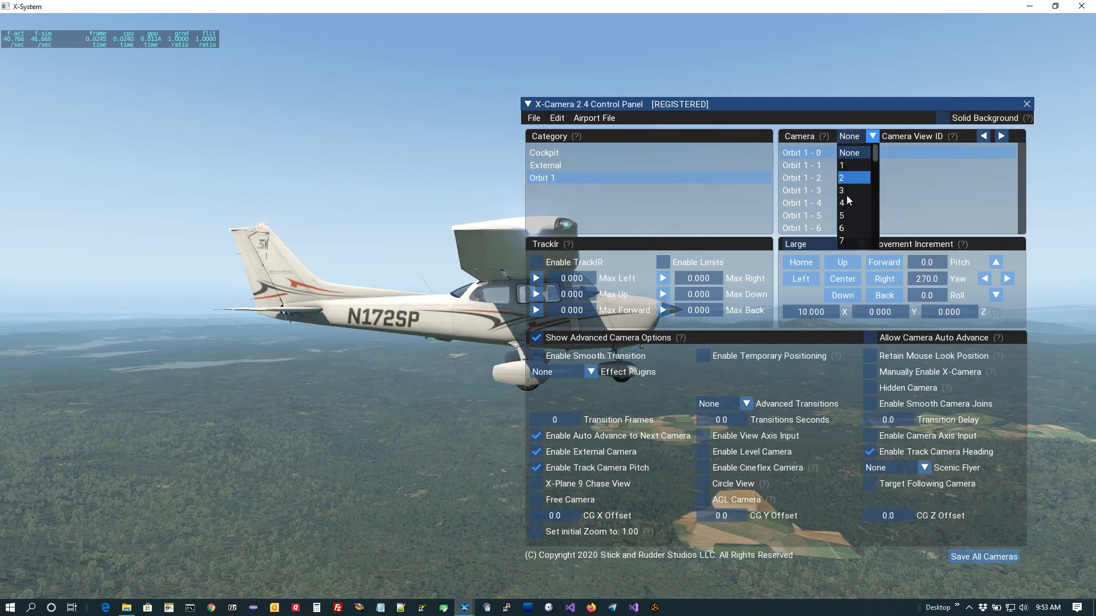
scroll(851, 233, "down", 2)
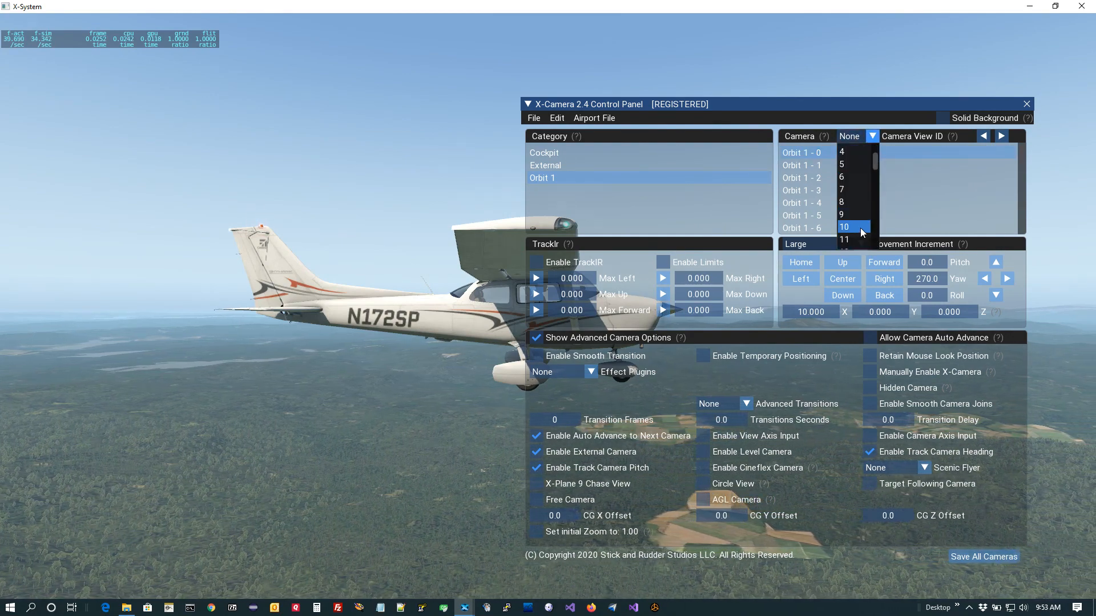
left_click(860, 228)
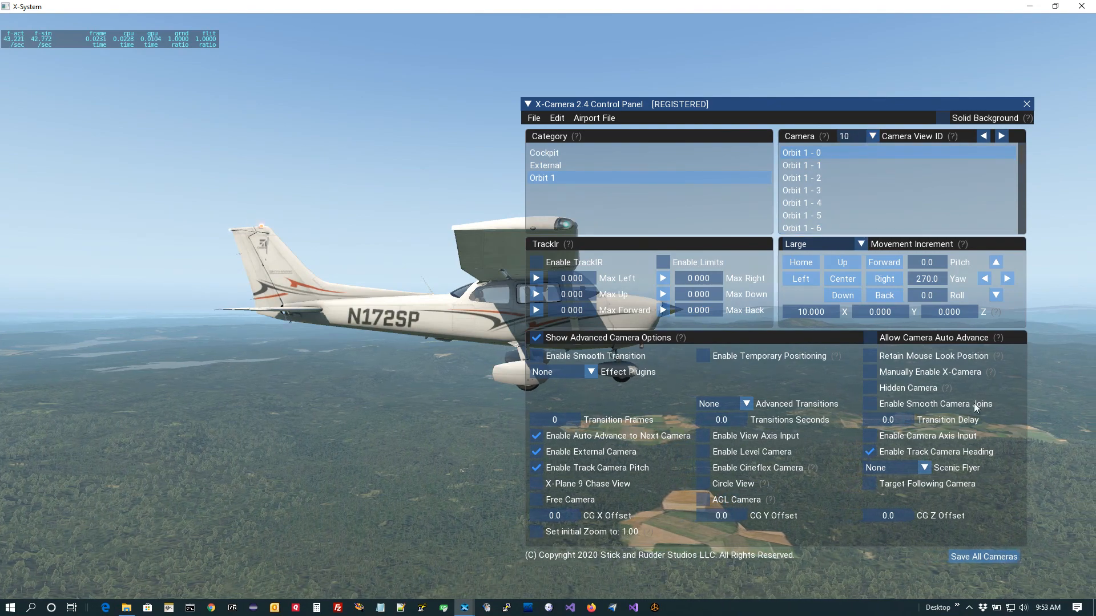
left_click(987, 558)
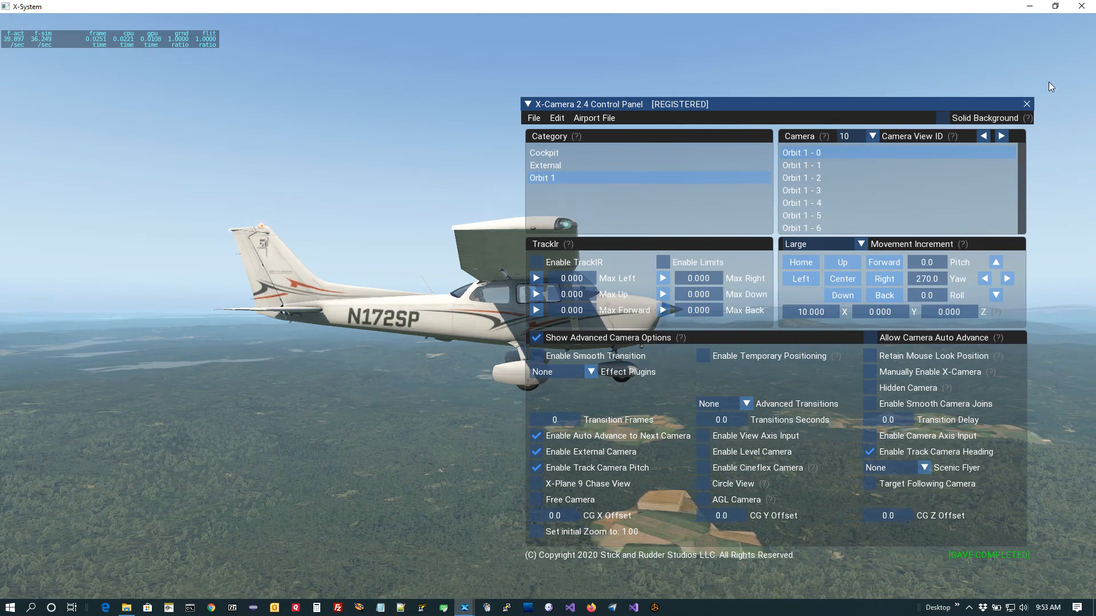
- Close the control panel and use the mini-control panel's view shortcuts to switch to Pilot View and back to Orbit 1 - 0
left_click(1025, 104)
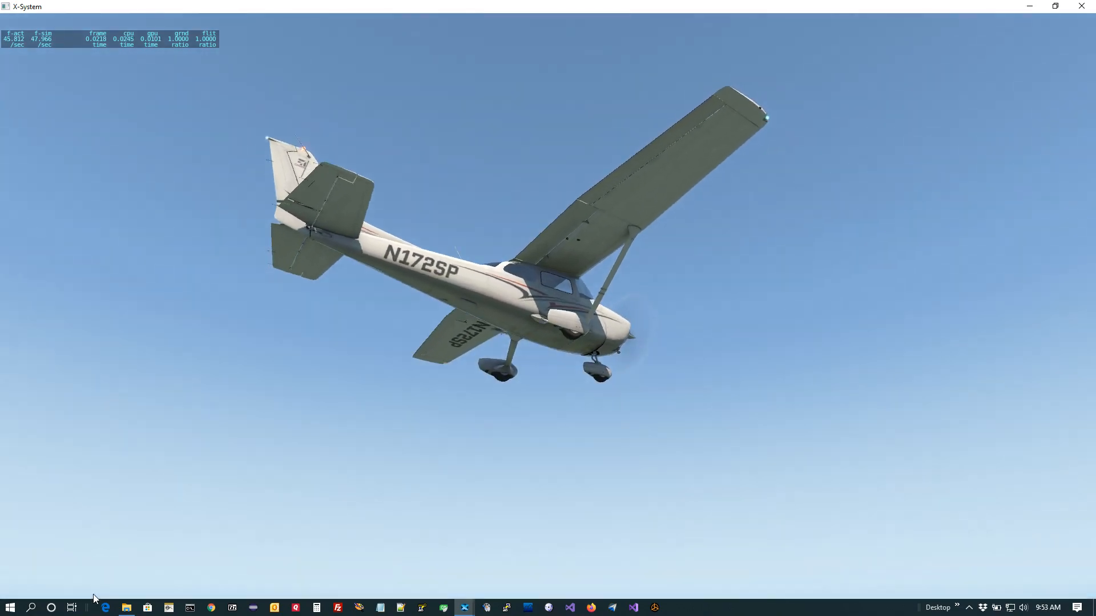
mouse_move(85, 596)
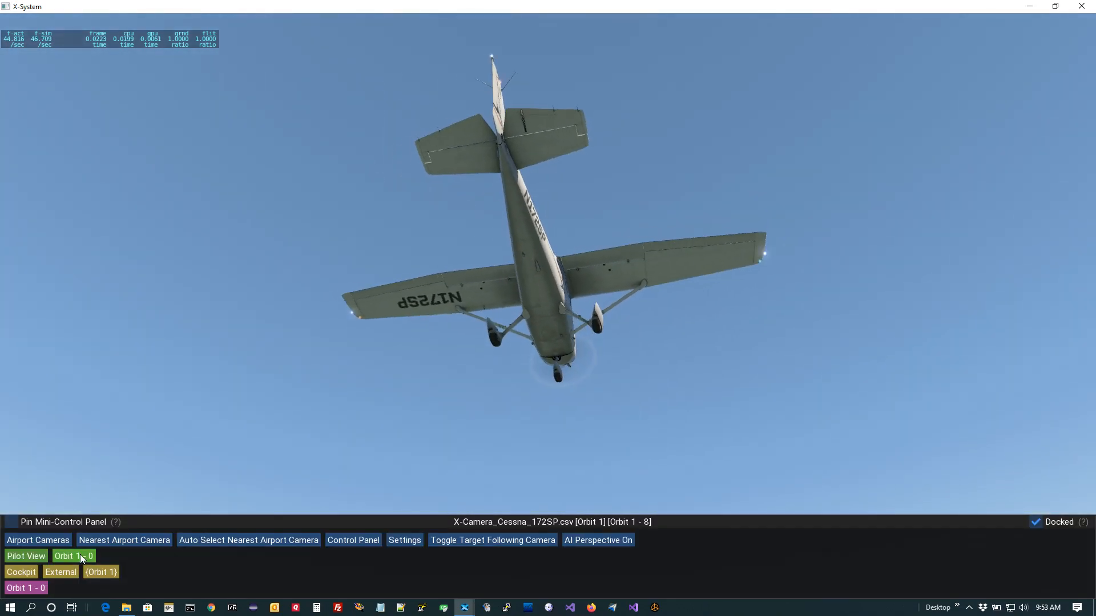
left_click(22, 555)
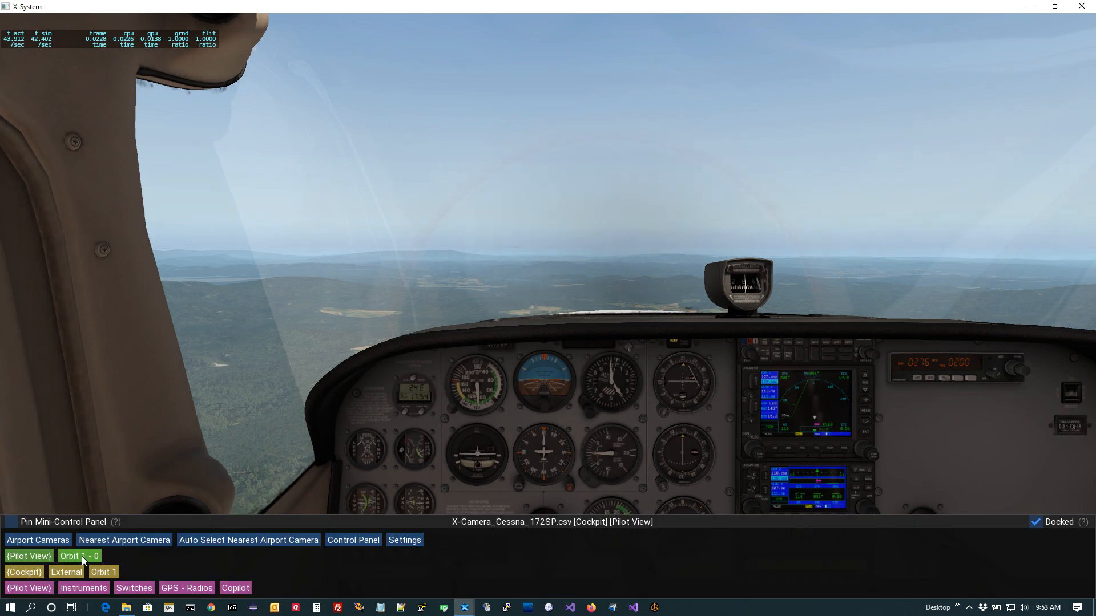
left_click(81, 555)
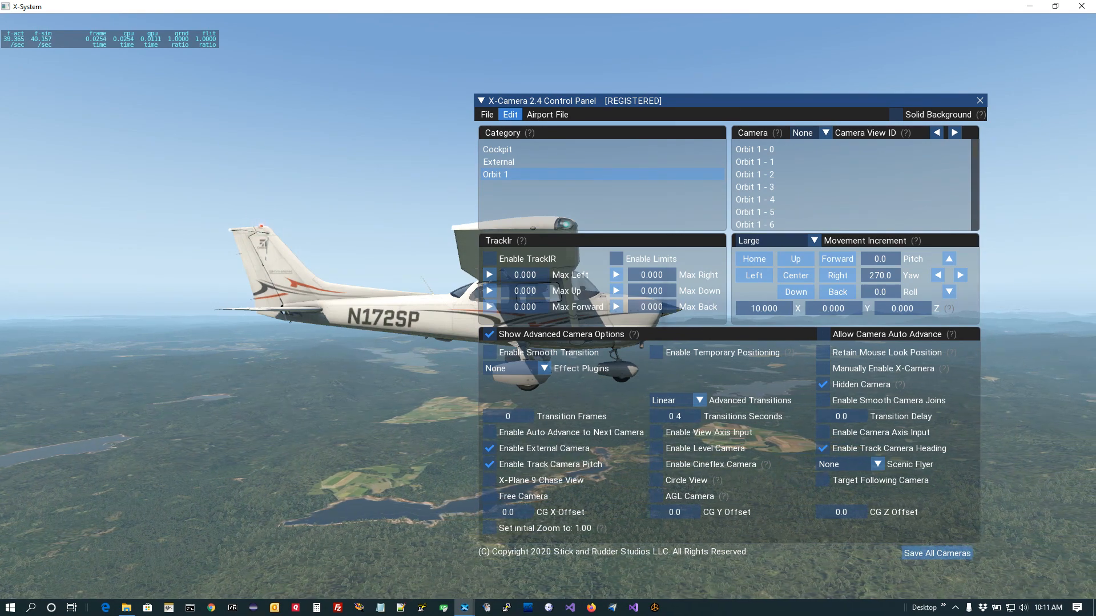
- Create a fly-by category named FlyBy 1 with a duration of 20 seconds and save all cameras
right_click(502, 137)
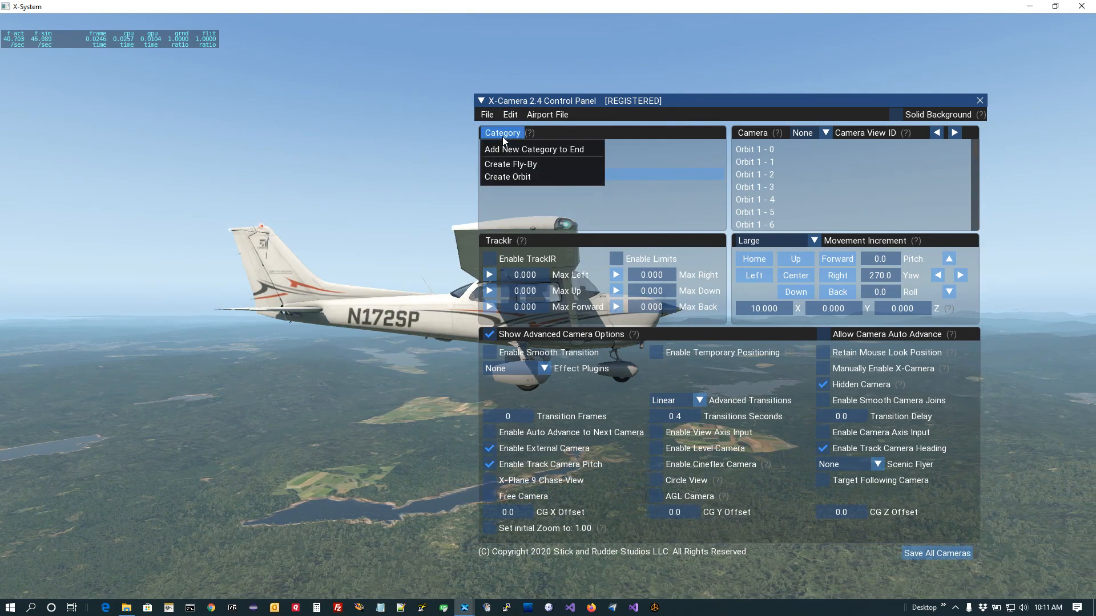
left_click(503, 165)
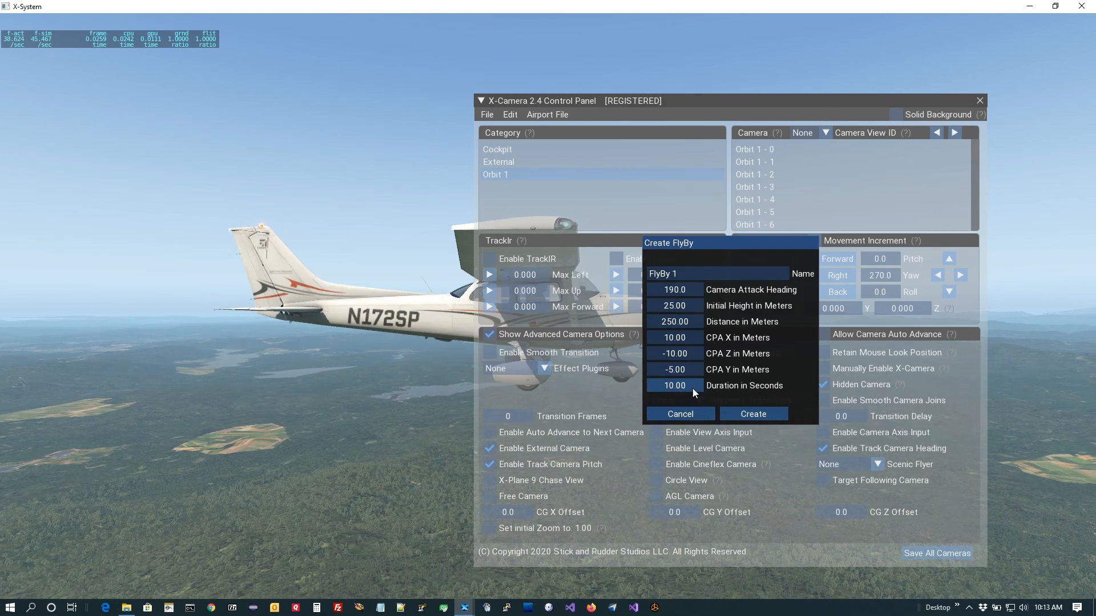
left_click_drag(693, 384, 692, 384)
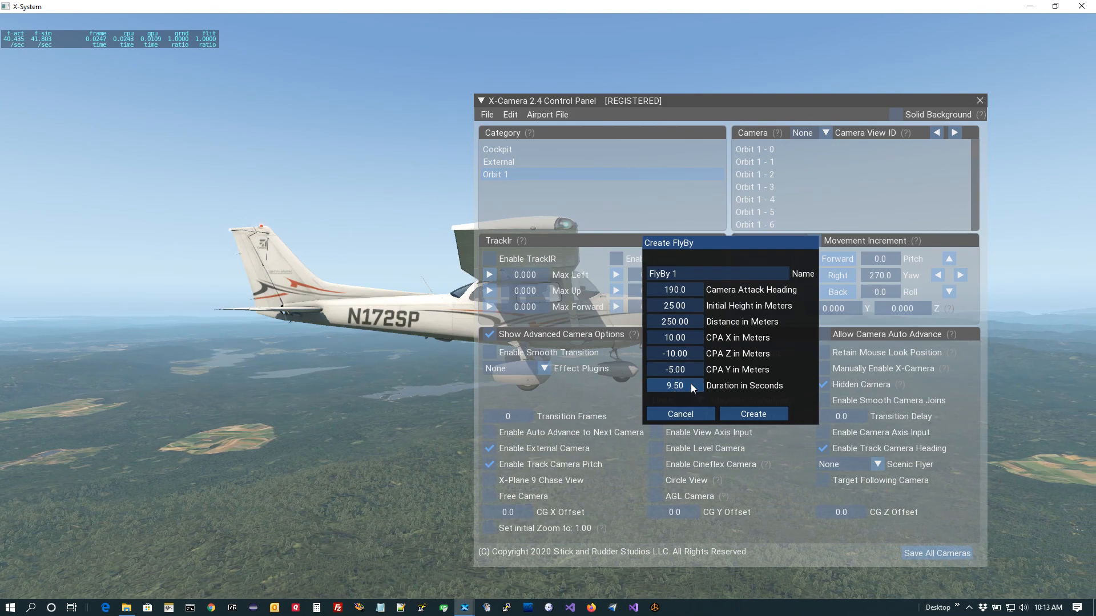
double_click(691, 385)
key("BackSpace")
type("20")
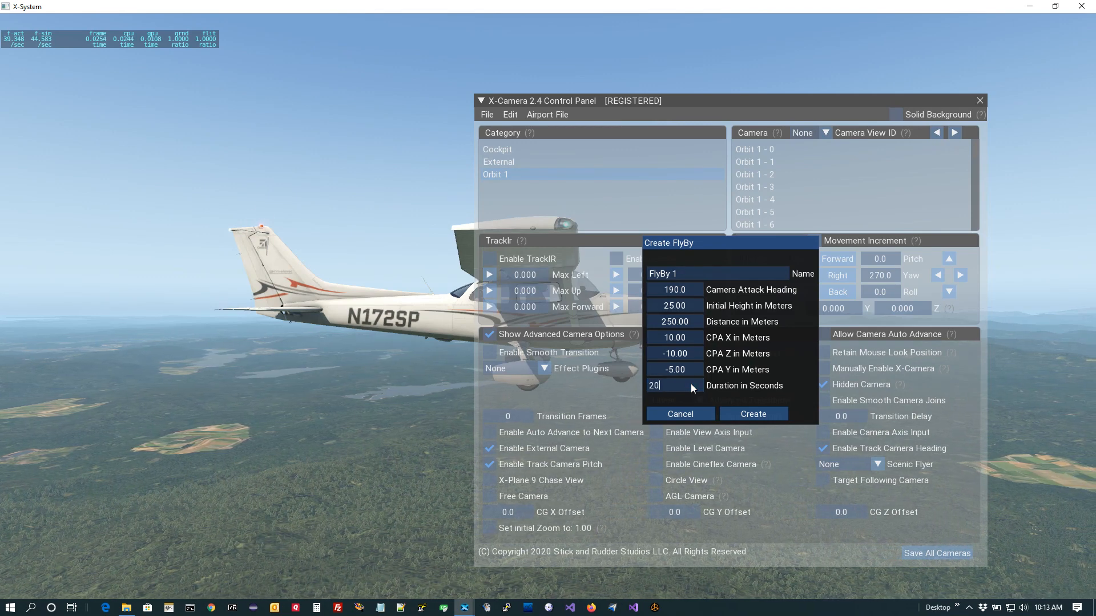
left_click(755, 416)
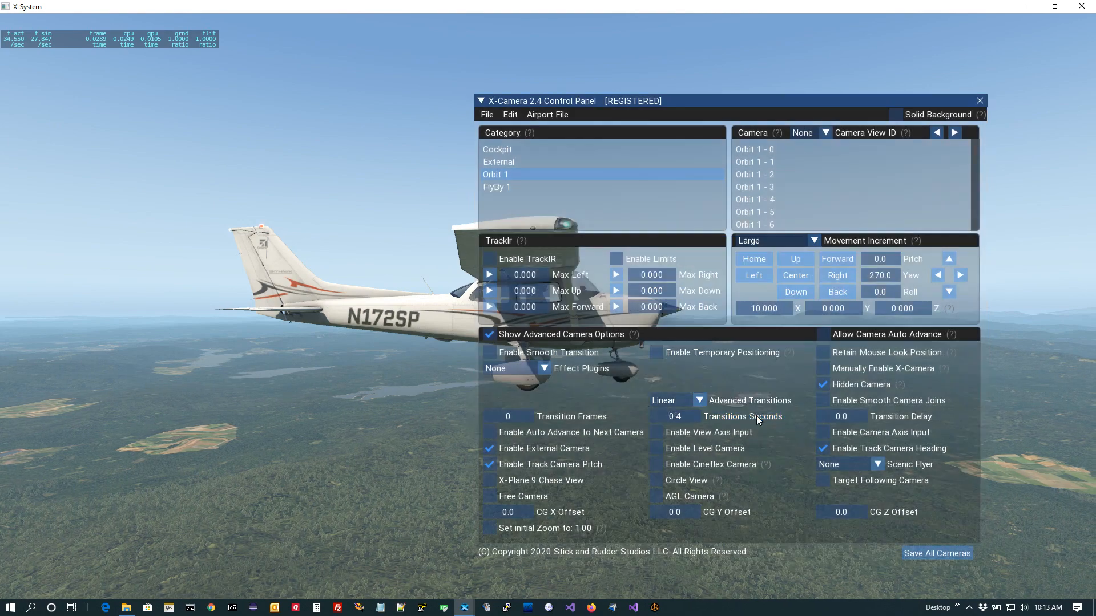
left_click(920, 553)
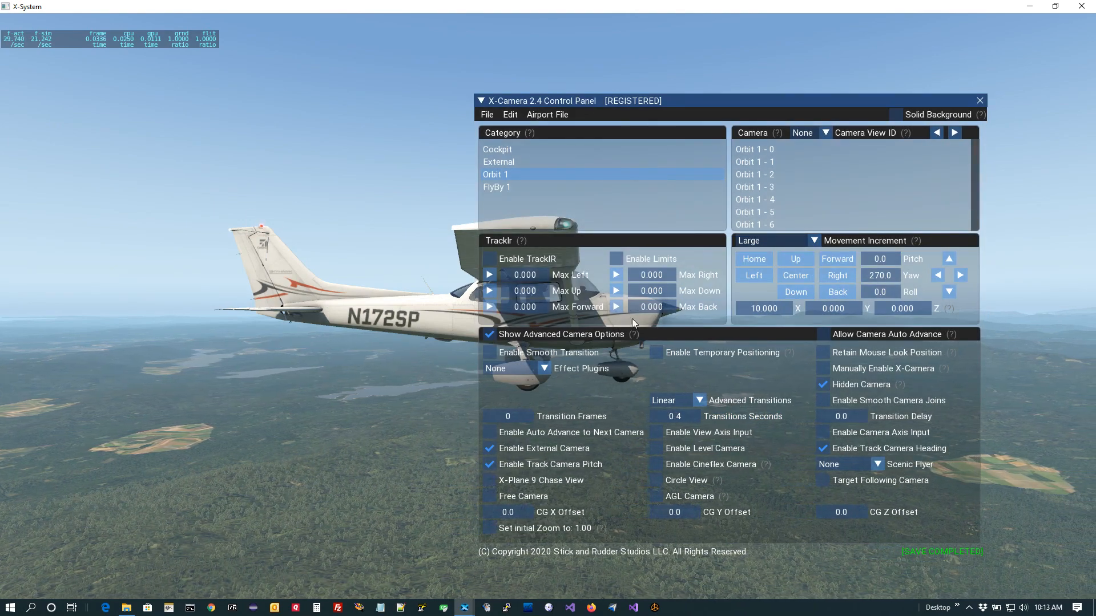
- Activate the FlyBy 1 category and watch the fly-by with the control panel collapsed
left_click(513, 184)
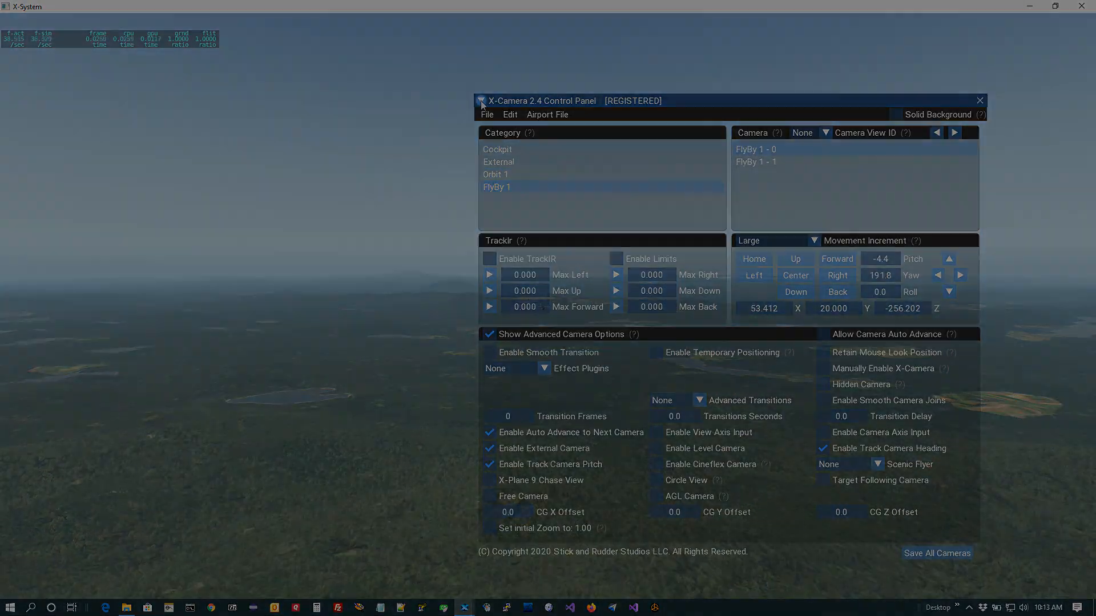
left_click(481, 100)
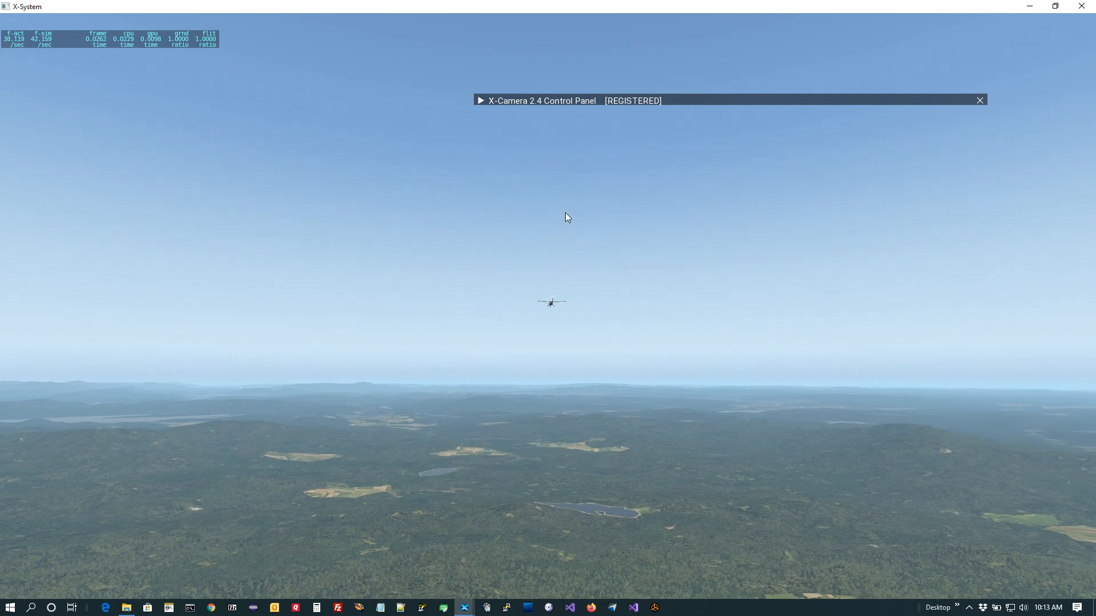
- Recreate the FlyBy 1 fly-by category with a duration of 10 seconds
left_click(481, 104)
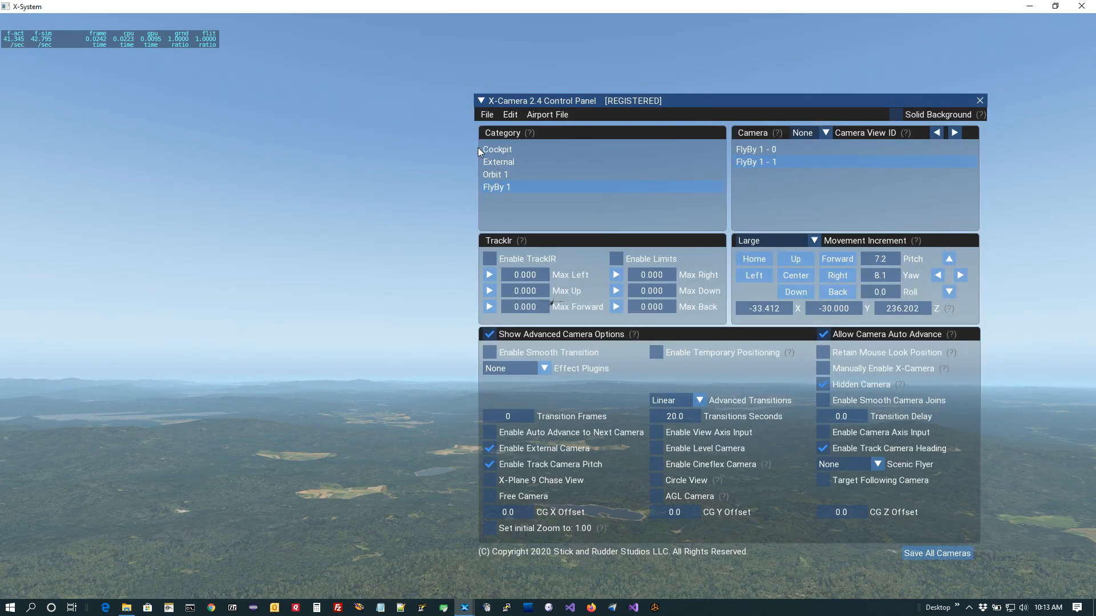
left_click(501, 133)
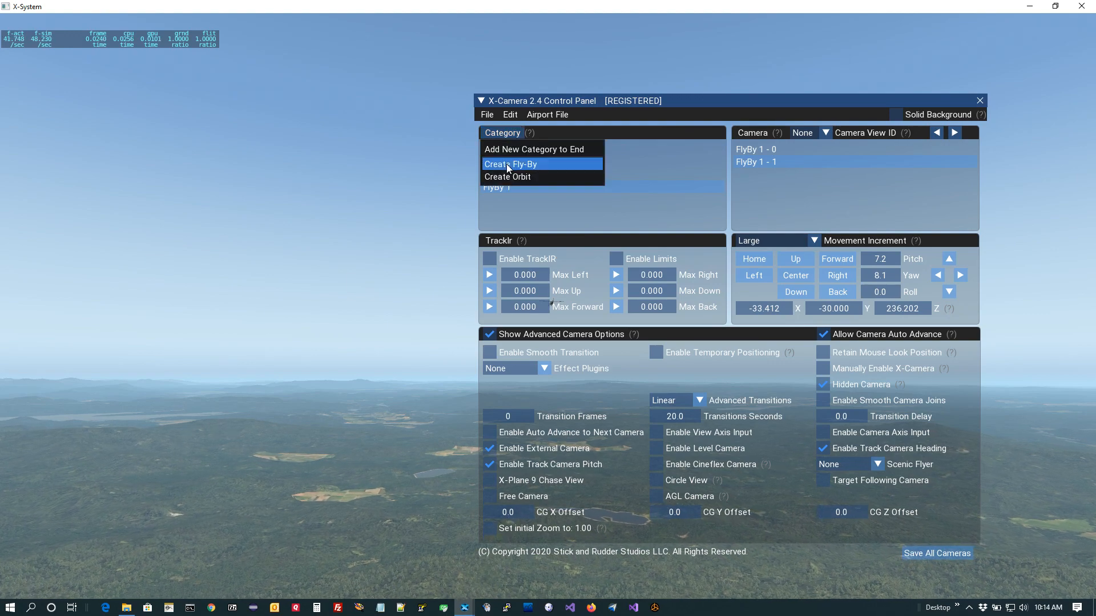
left_click(506, 163)
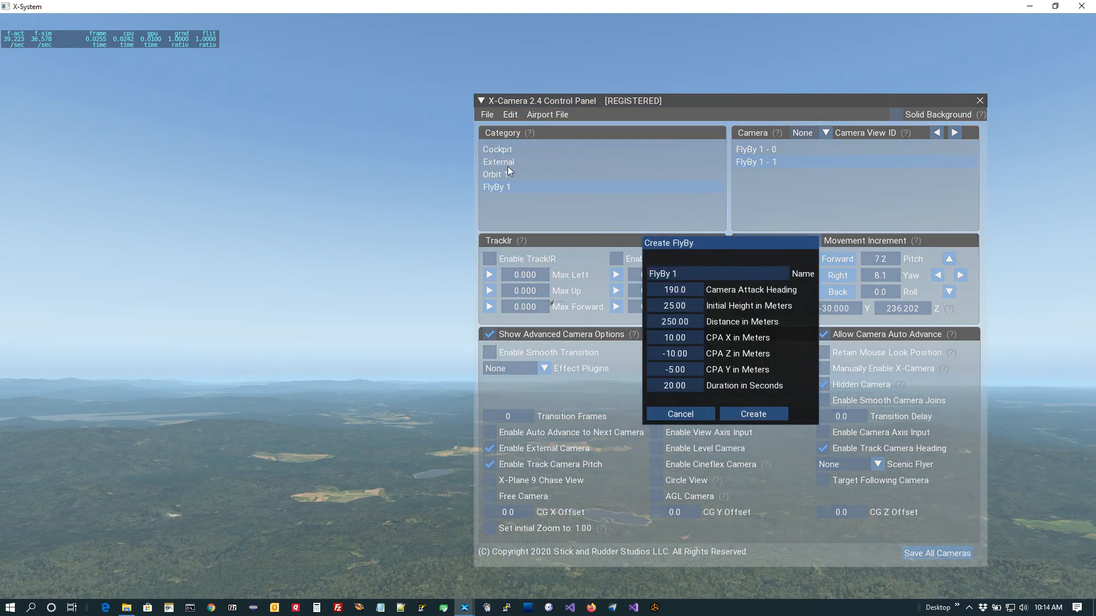
left_click(693, 385)
key("BackSpace")
key("BackSpace")
key("BackSpace")
key("BackSpace")
key("BackSpace")
type("10")
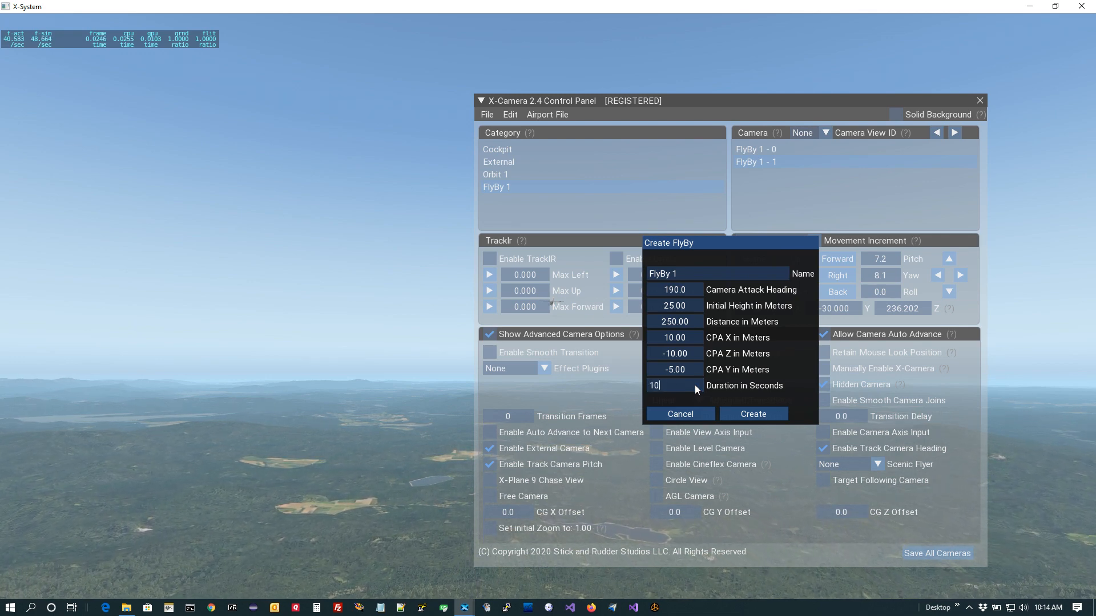
left_click(764, 415)
- Save all cameras, collapse the control panel and play the 10-second fly-by from camera FlyBy 1 - 0
left_click(935, 550)
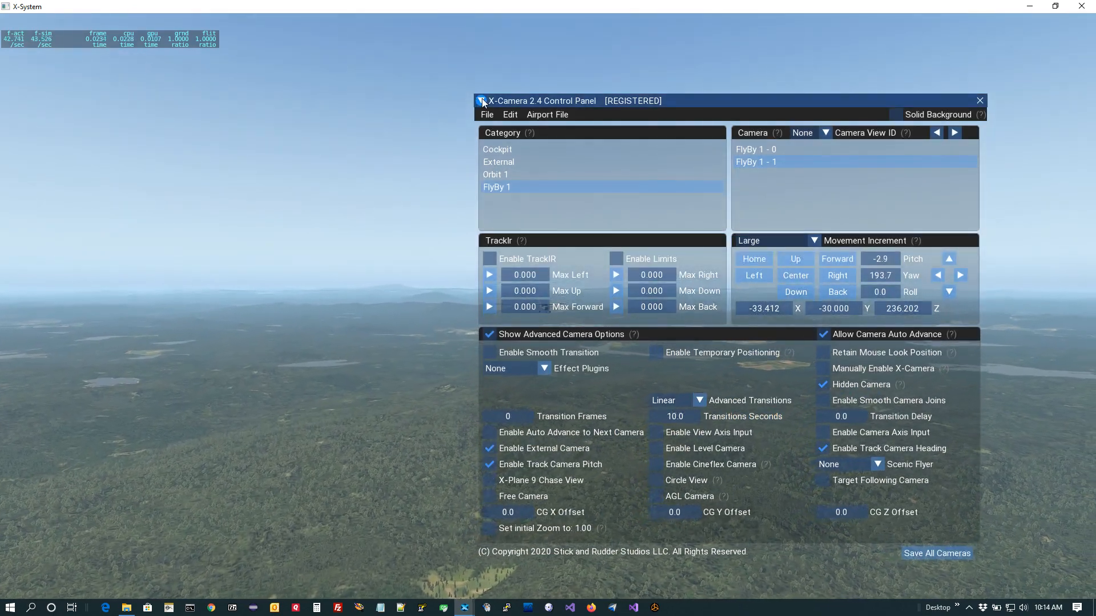
left_click(481, 101)
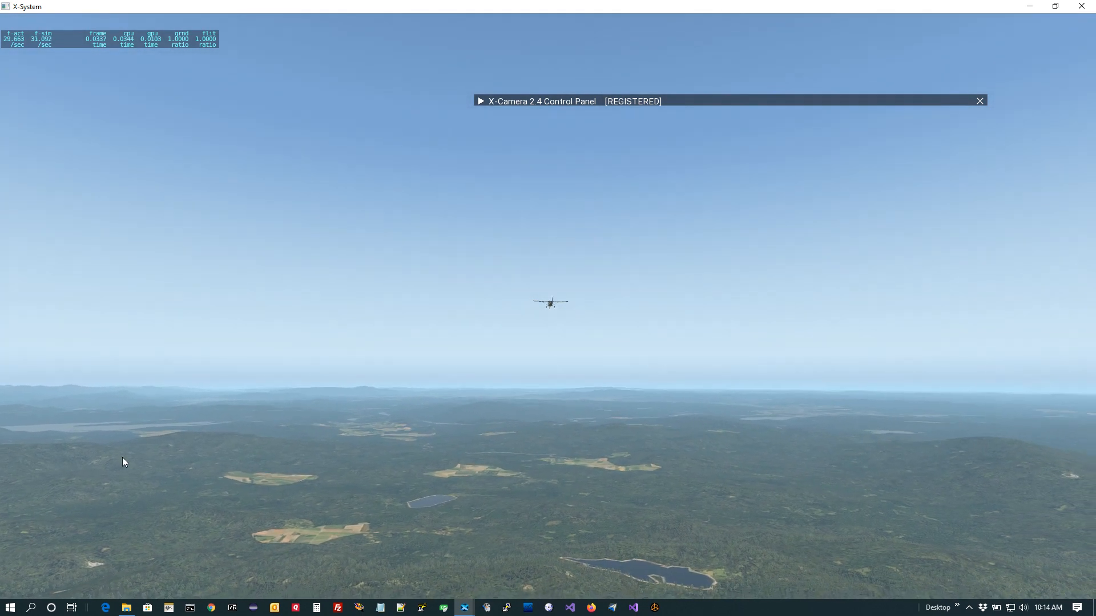
mouse_move(78, 599)
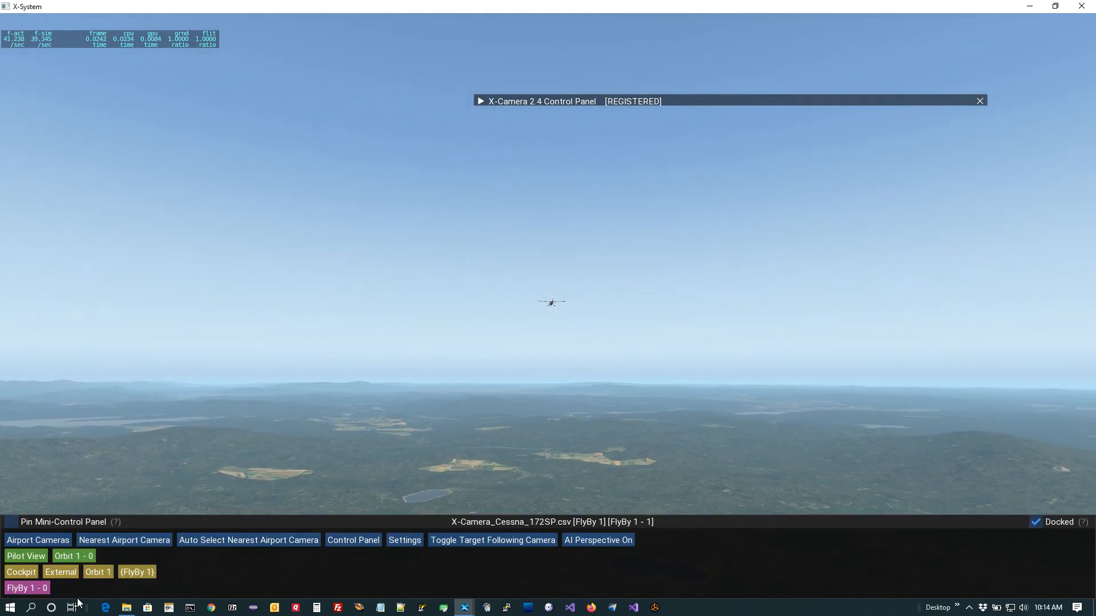
left_click(42, 588)
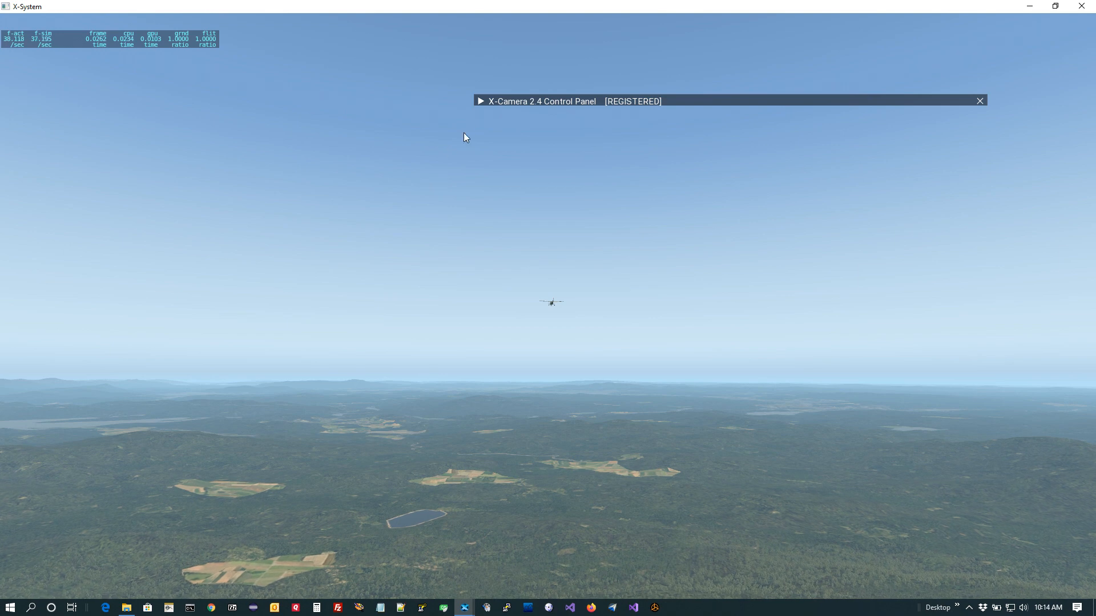
- Recreate the FlyBy 1 category with a camera attack heading of 150
left_click(480, 101)
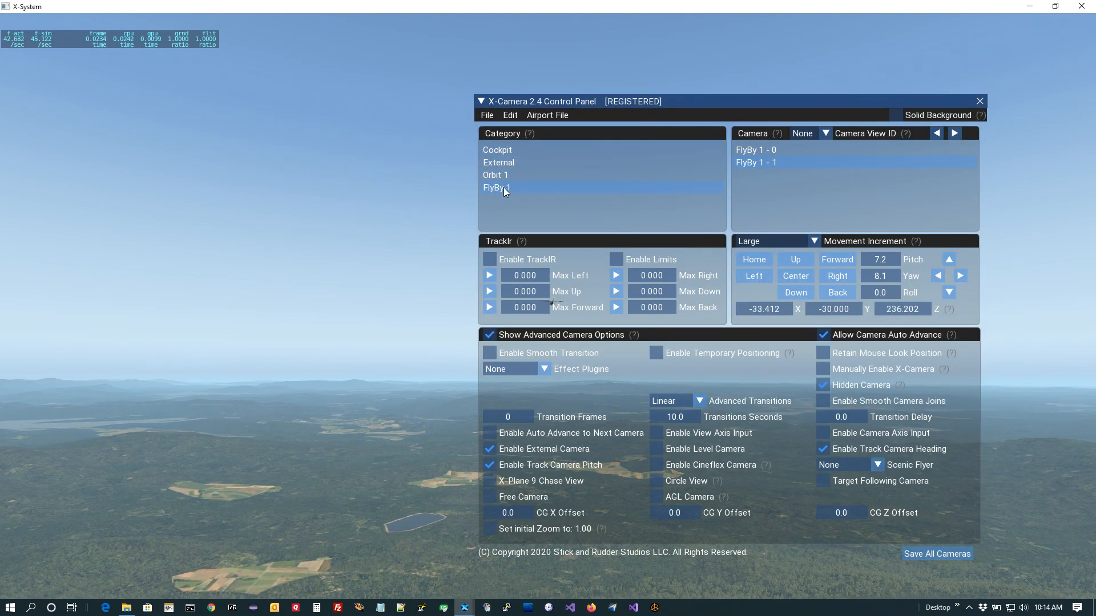
left_click(501, 133)
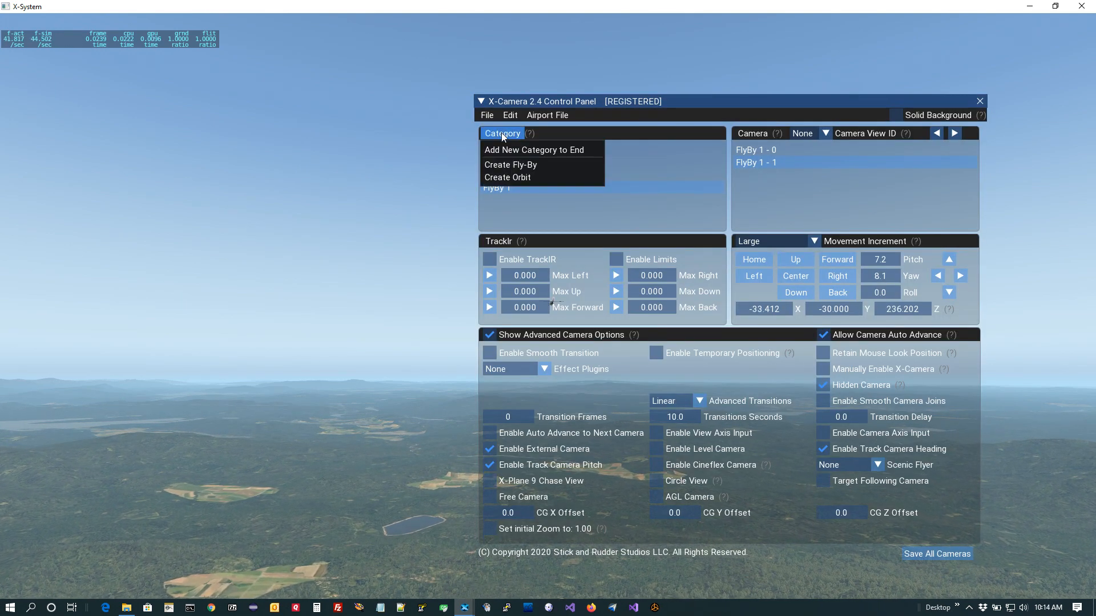
left_click(494, 166)
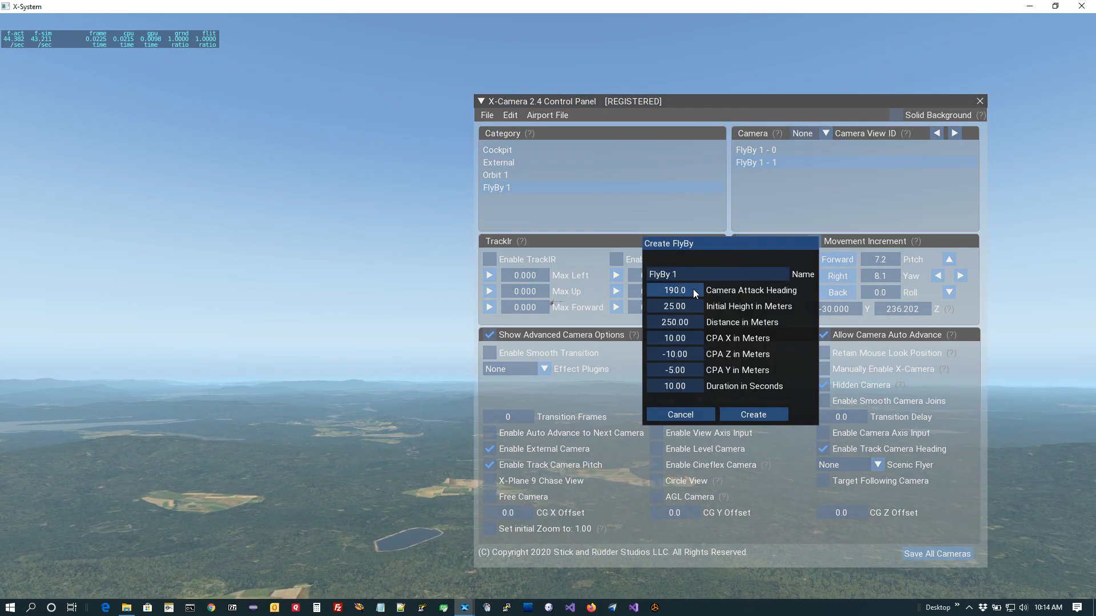
left_click(693, 289)
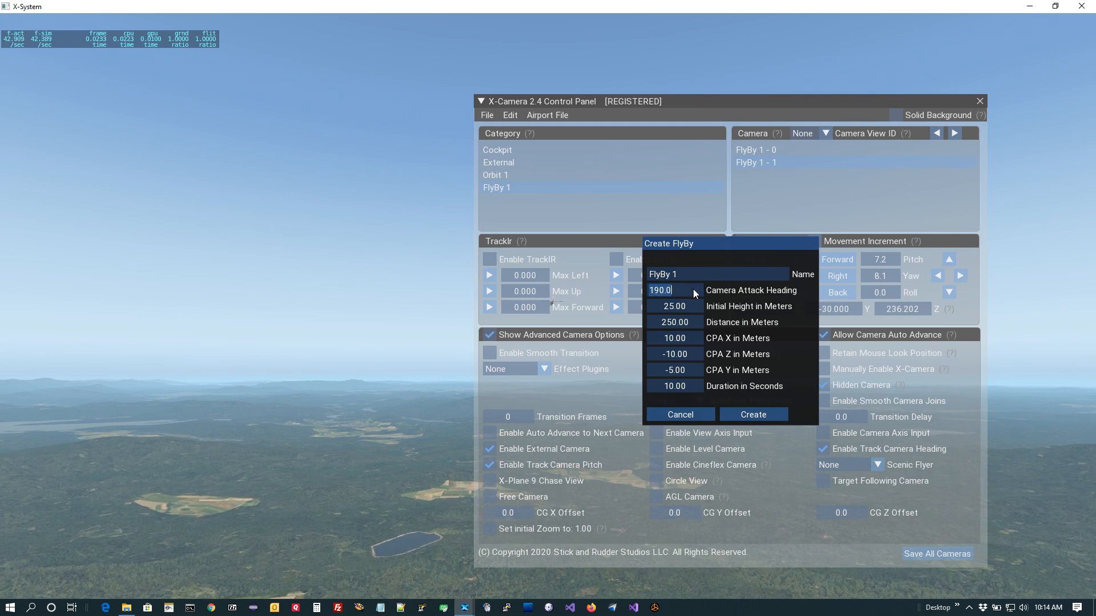
key("BackSpace")
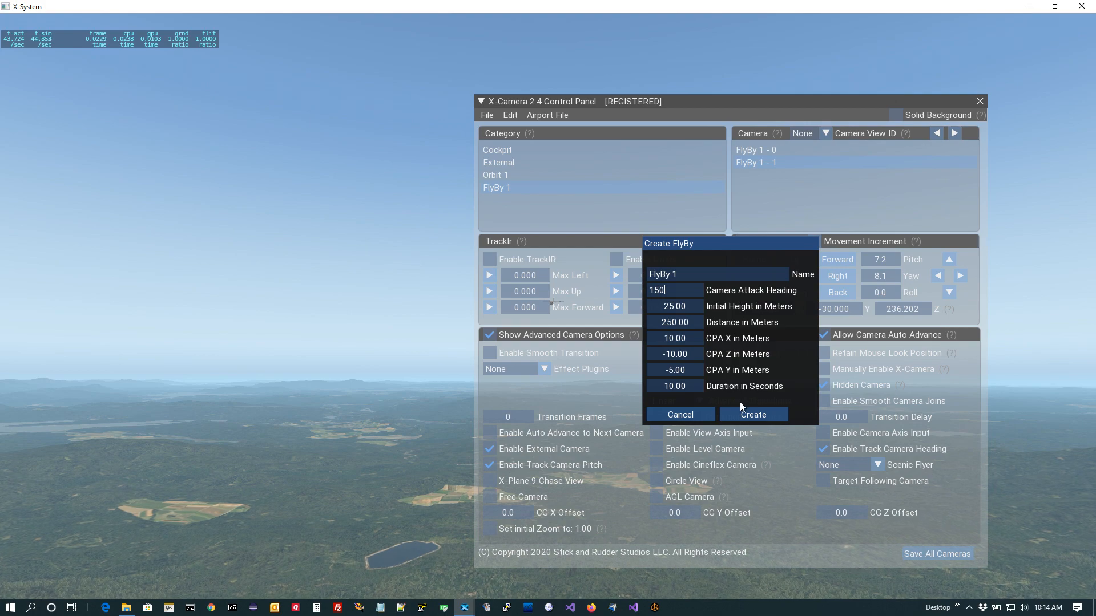
left_click(749, 413)
- Save all cameras and play the fly-by with the new attack heading from FlyBy 1 - 0, with the control panel collapsed
left_click(922, 557)
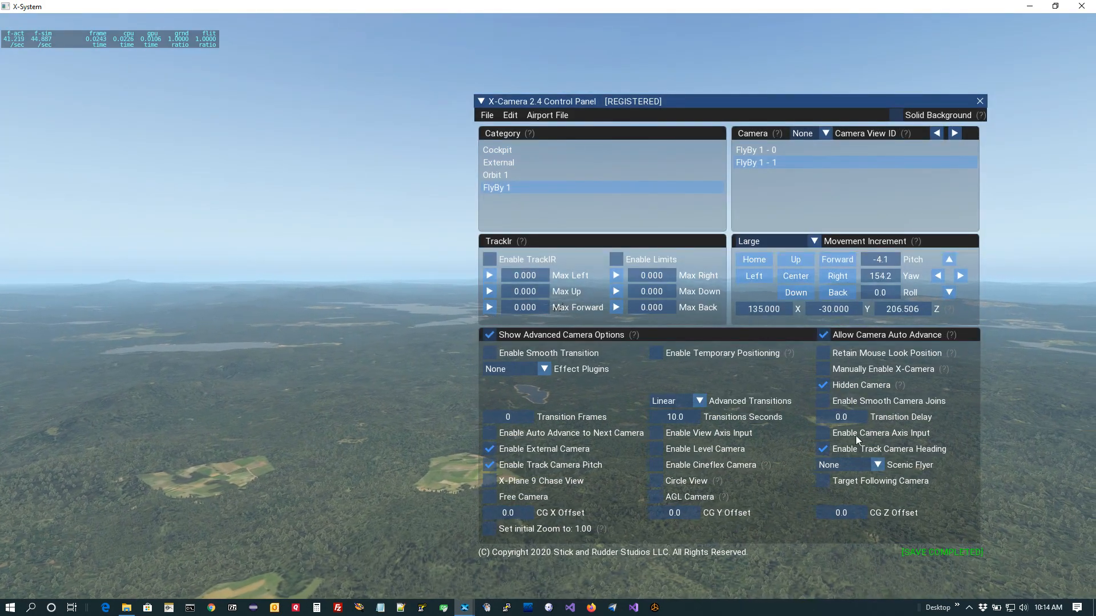
left_click(481, 101)
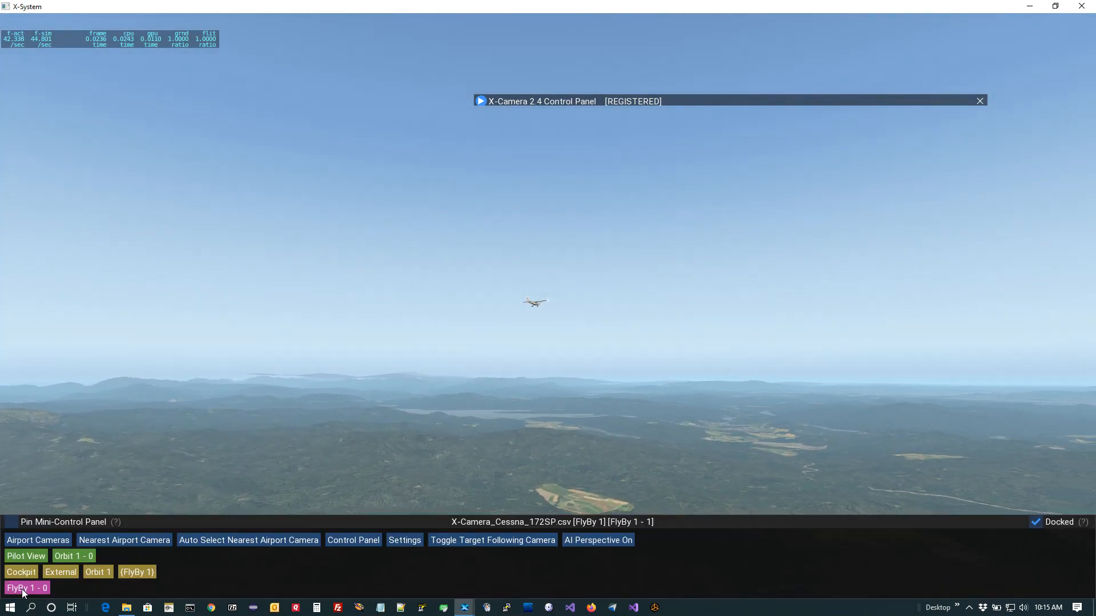
left_click(22, 589)
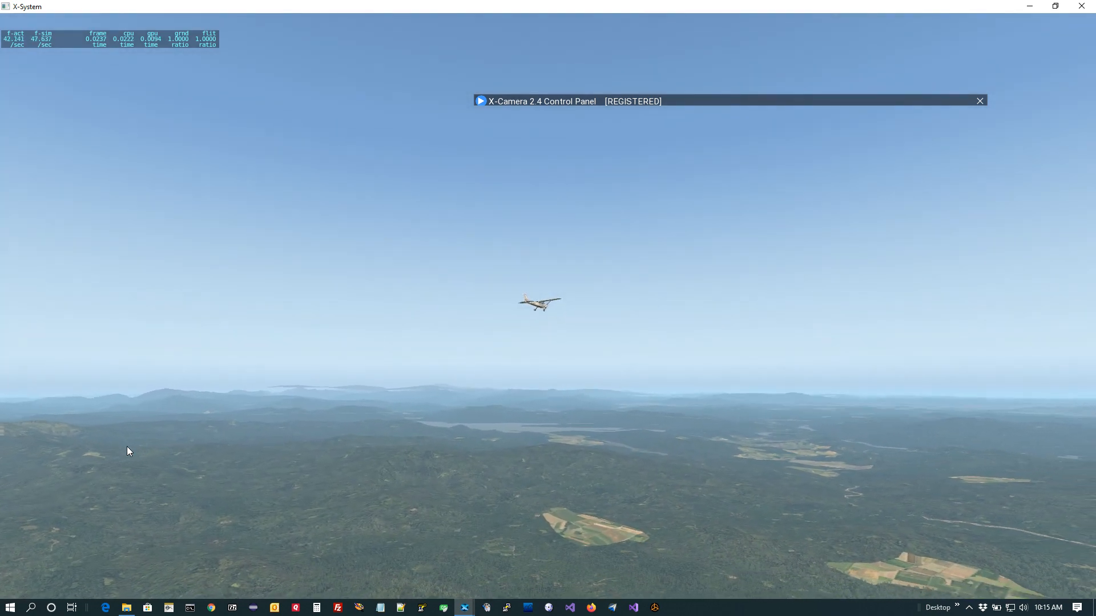
- Assign Camera View ID 23 to camera FlyBy 1 - 0 and save all cameras
left_click(480, 104)
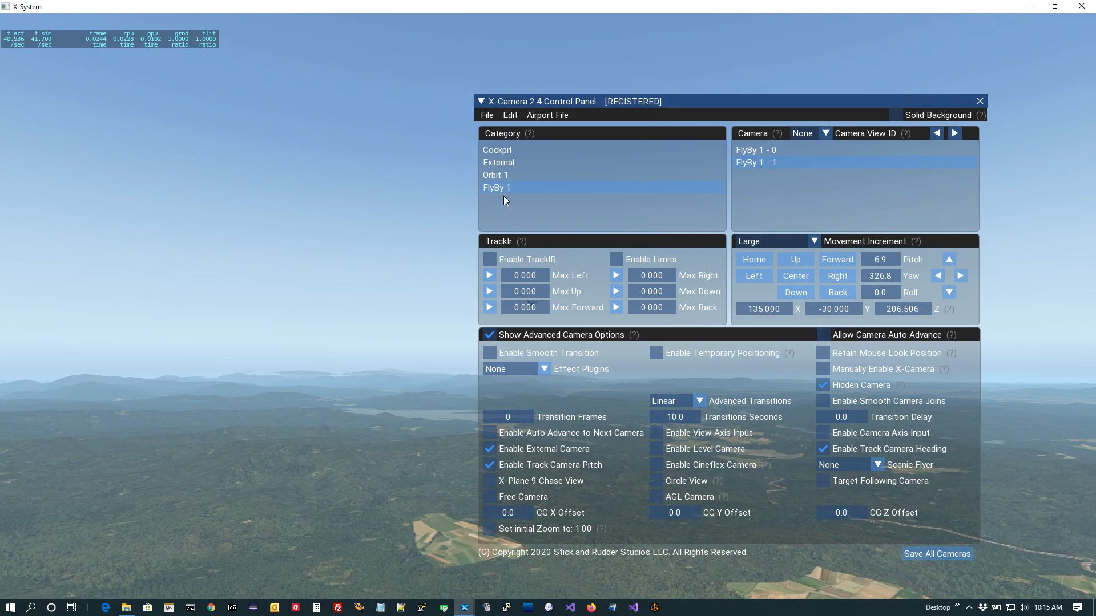
left_click(770, 152)
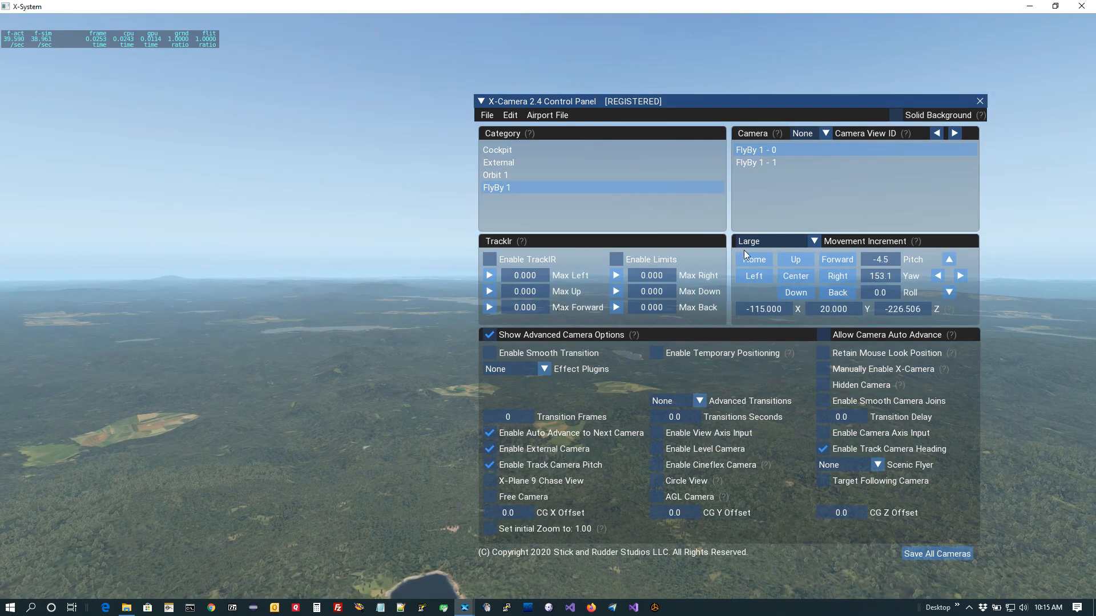
left_click(826, 133)
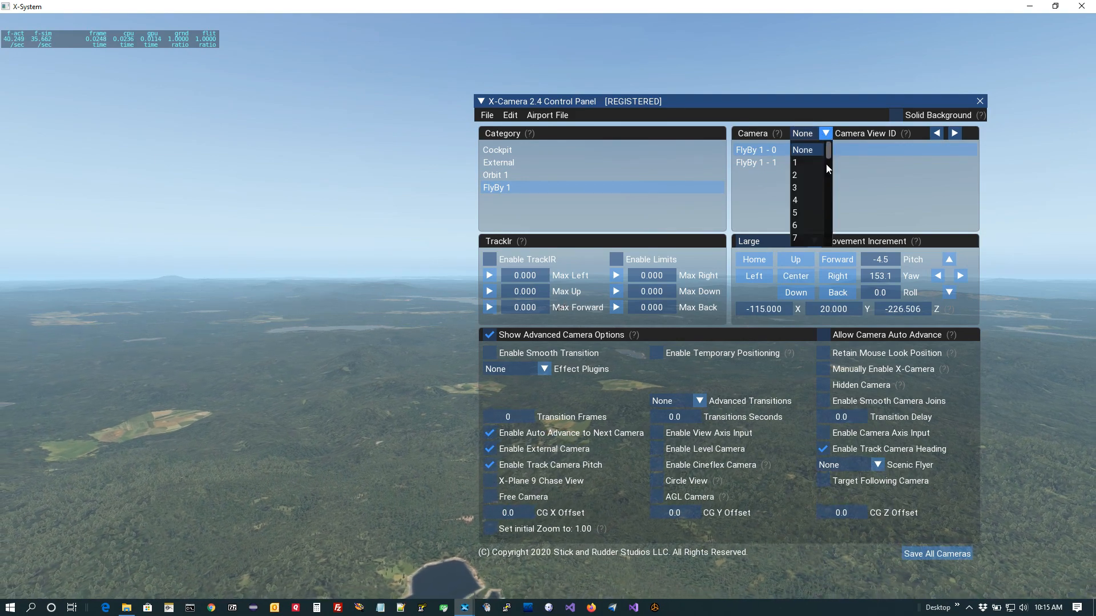
scroll(805, 228, "down", 3)
left_click(806, 232)
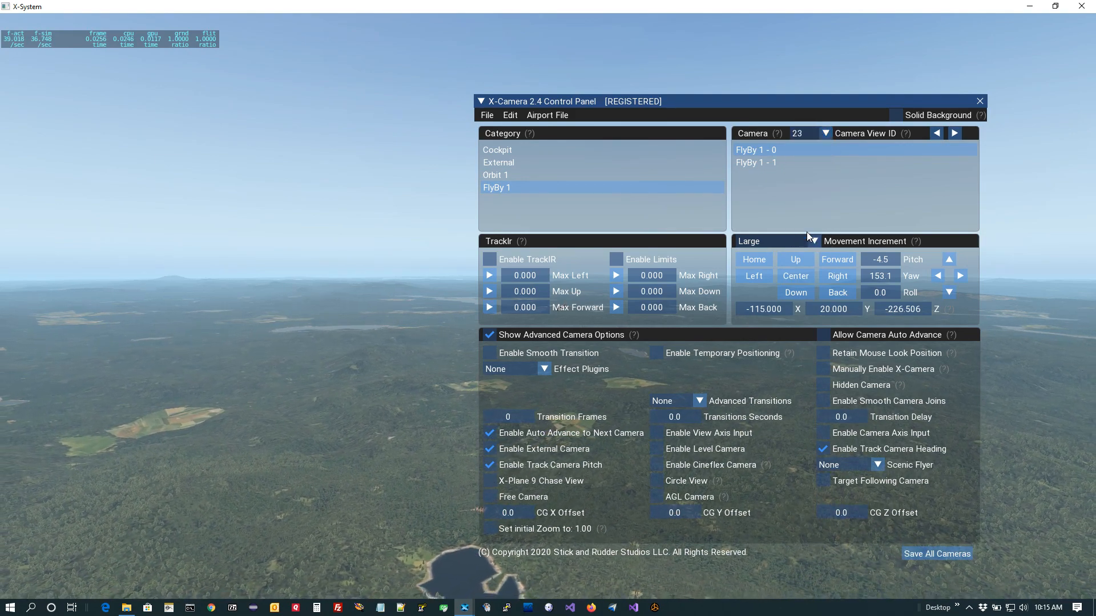
left_click(947, 551)
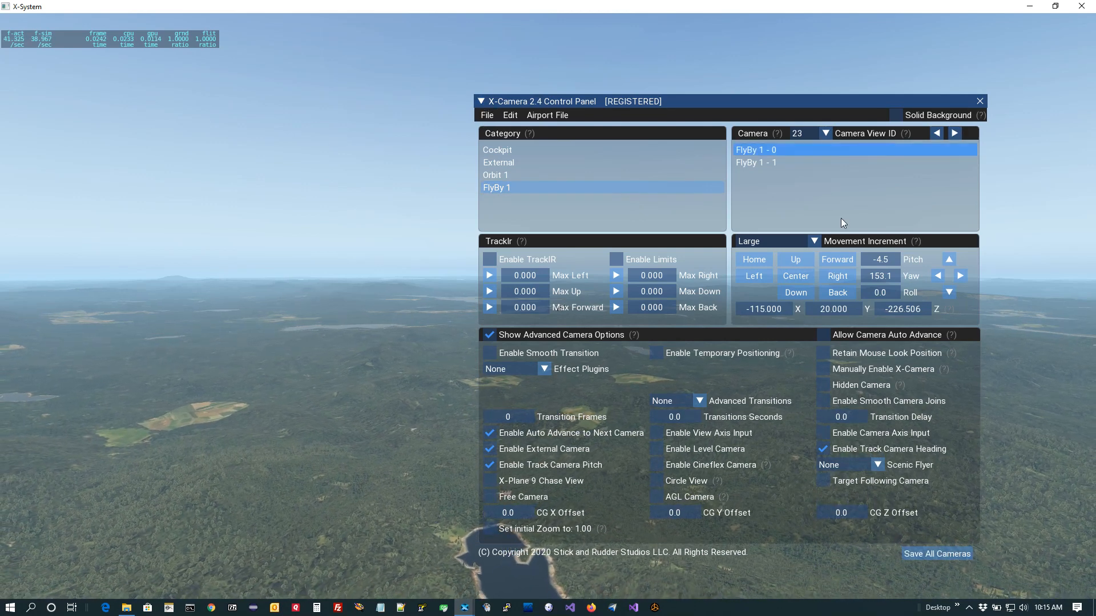
- Allow camera auto advance, then switch to Pilot View and to FlyBy 1 - 0 using the mini-control panel's view shortcuts
left_click(830, 334)
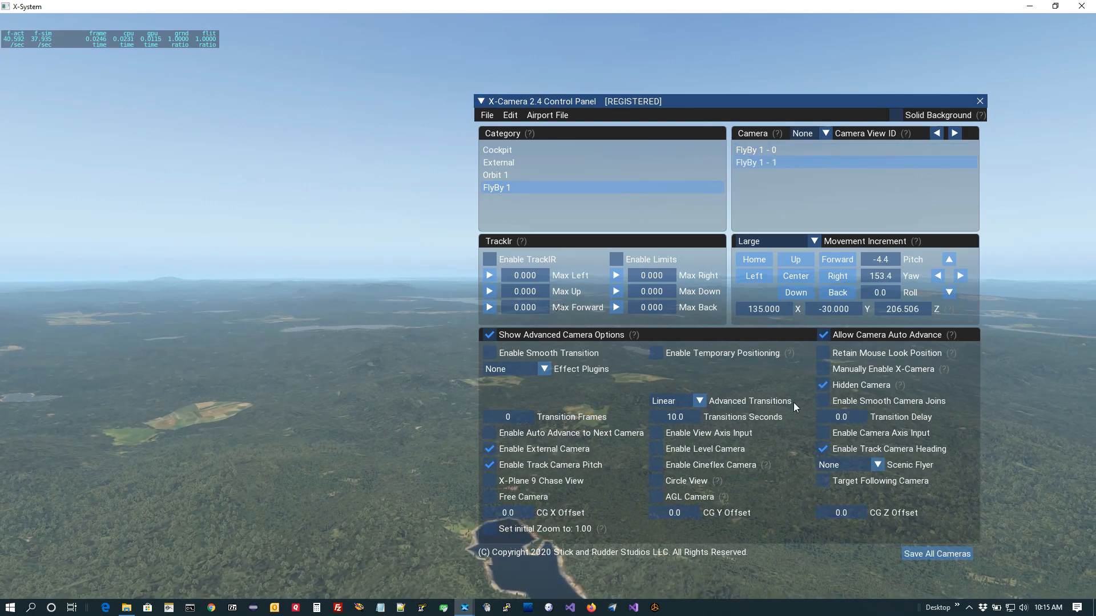
left_click(481, 101)
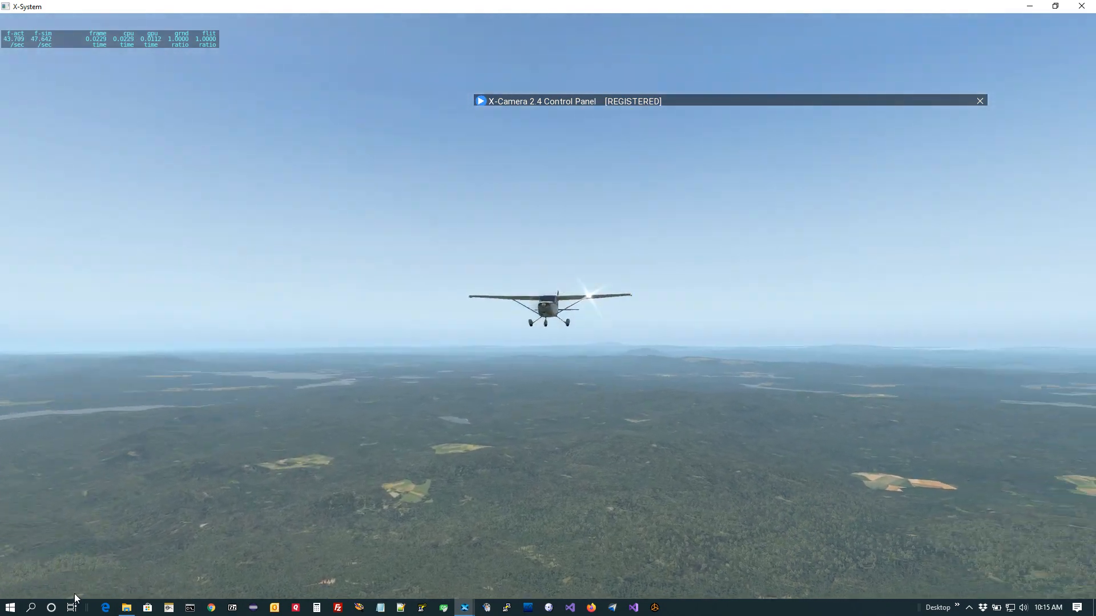
mouse_move(74, 598)
left_click(33, 556)
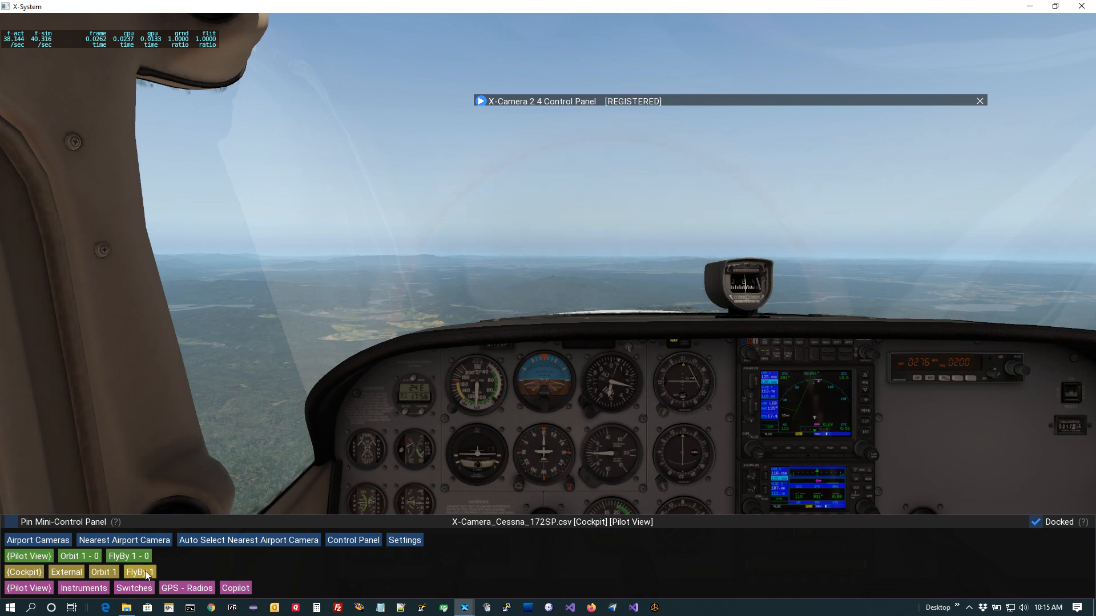
left_click(140, 555)
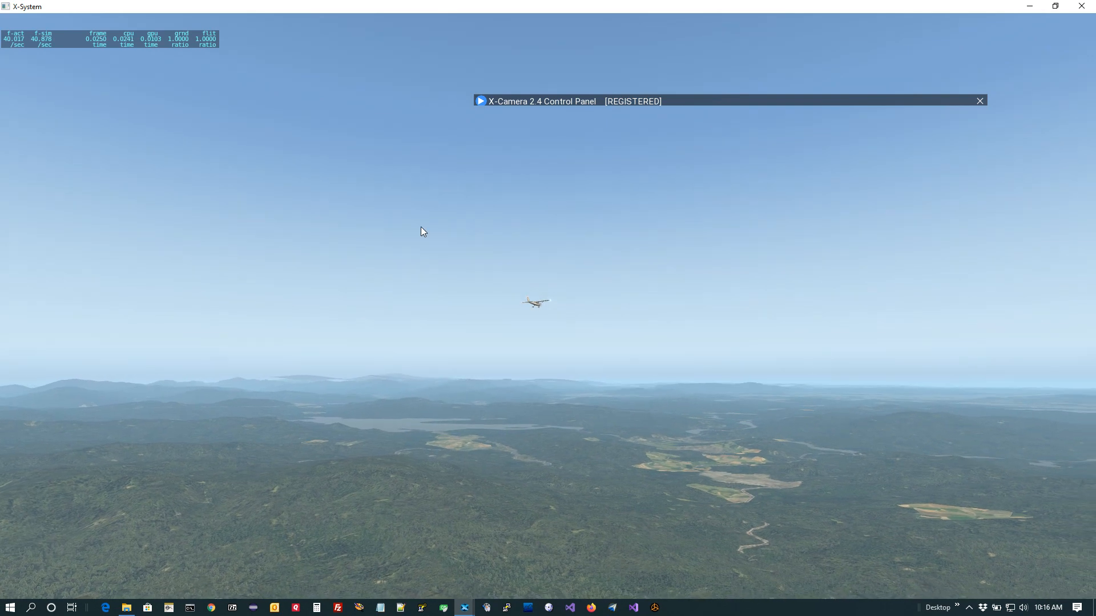
- Examine the positions and advanced settings of cameras FlyBy 1 - 0 and FlyBy 1 - 1 by switching between them in the control panel
left_click(481, 101)
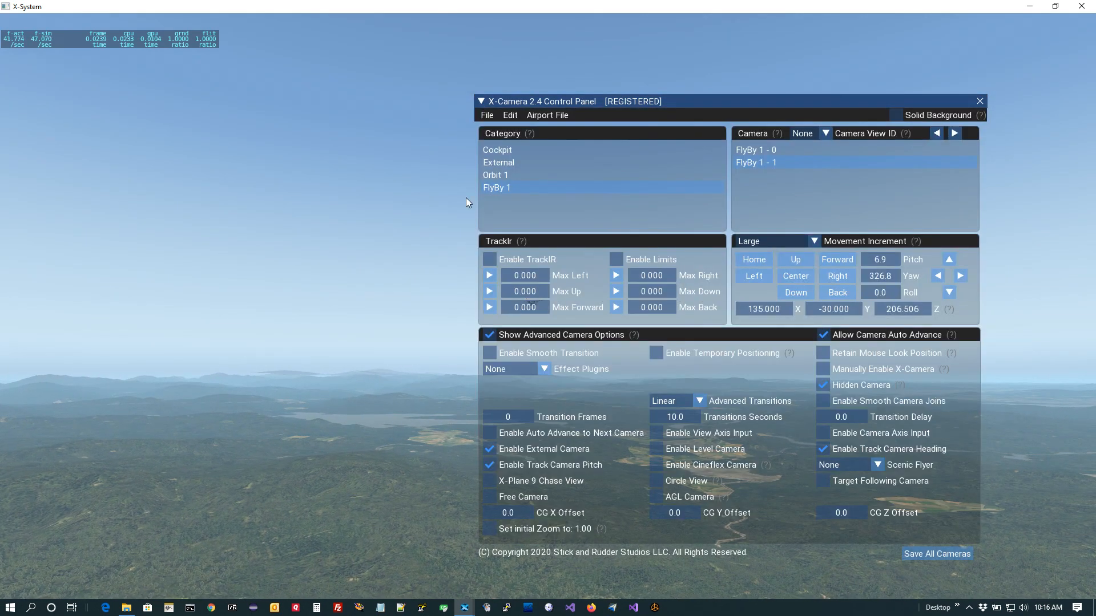
left_click(769, 149)
left_click(768, 162)
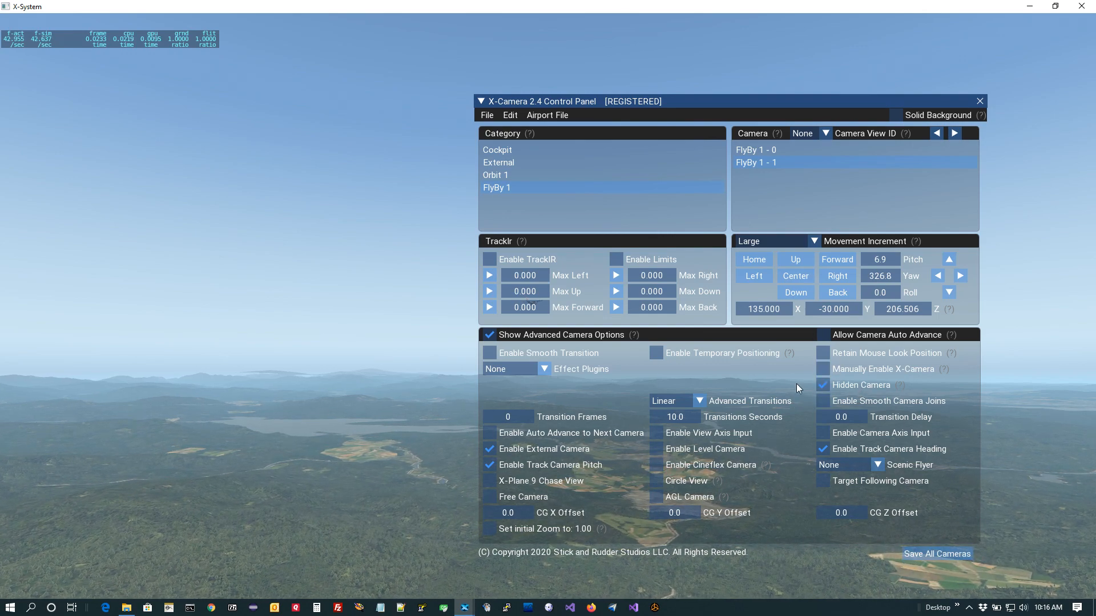
left_click(782, 149)
left_click(780, 160)
left_click(778, 150)
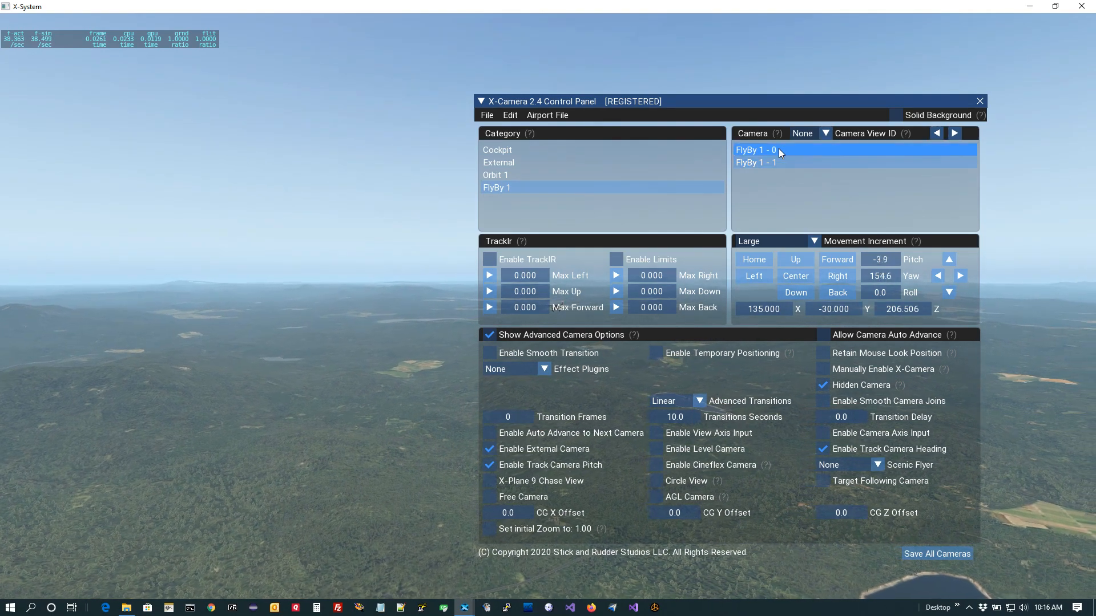